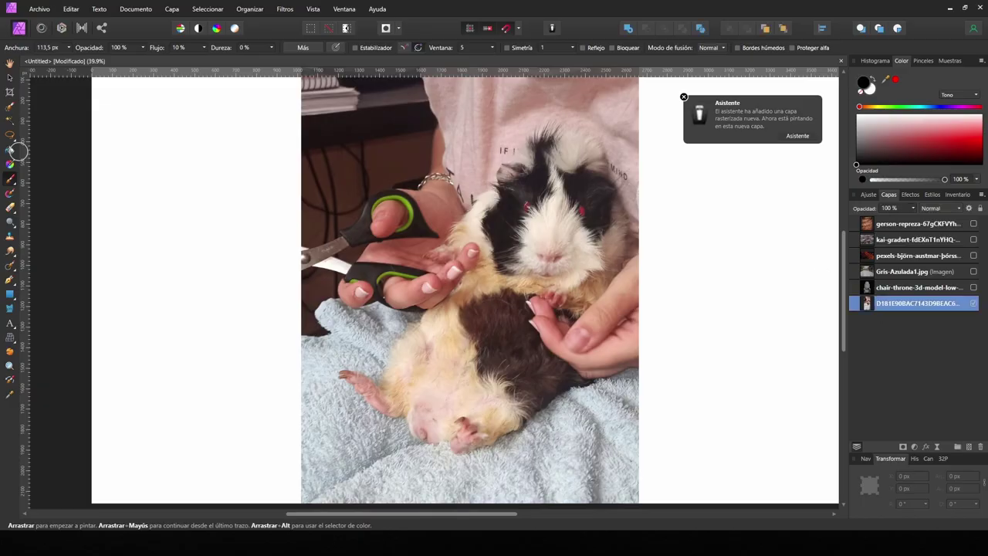
# - Switch to the Selection Brush (W) to paint a selection around the guinea pig
pyautogui.press('w')
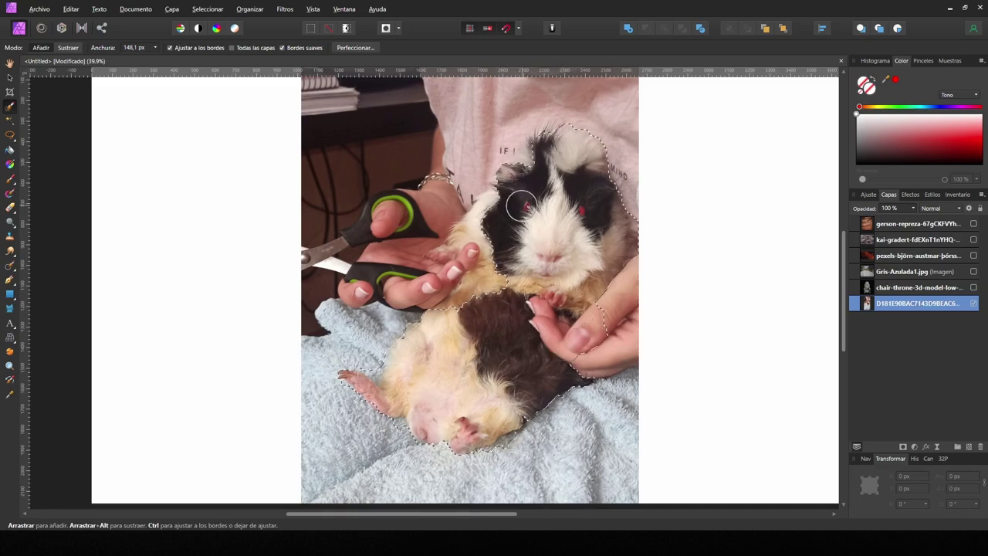
# - Extend the selection over the upper body, mask out the background, and pick the Paint Brush
pyautogui.moveTo(522, 205); pyautogui.dragTo(395, 239)
pyautogui.click(914, 446)
pyautogui.scroll(5, 484, 351)
pyautogui.press('b')
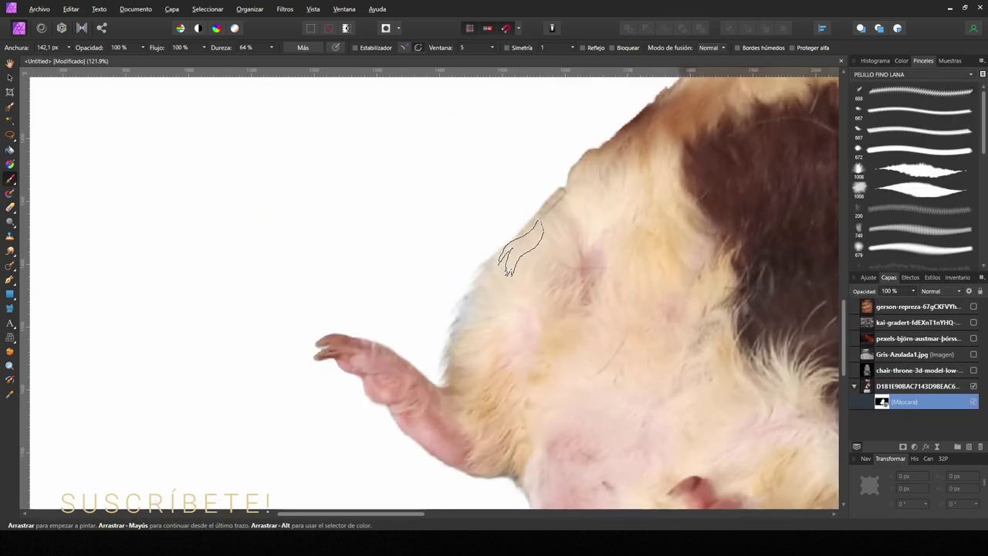
# - Paint black on the mask with a resized, rotated brush to erase the belly's towel fringe
pyautogui.moveTo(521, 247); pyautogui.dragTo(500, 255)
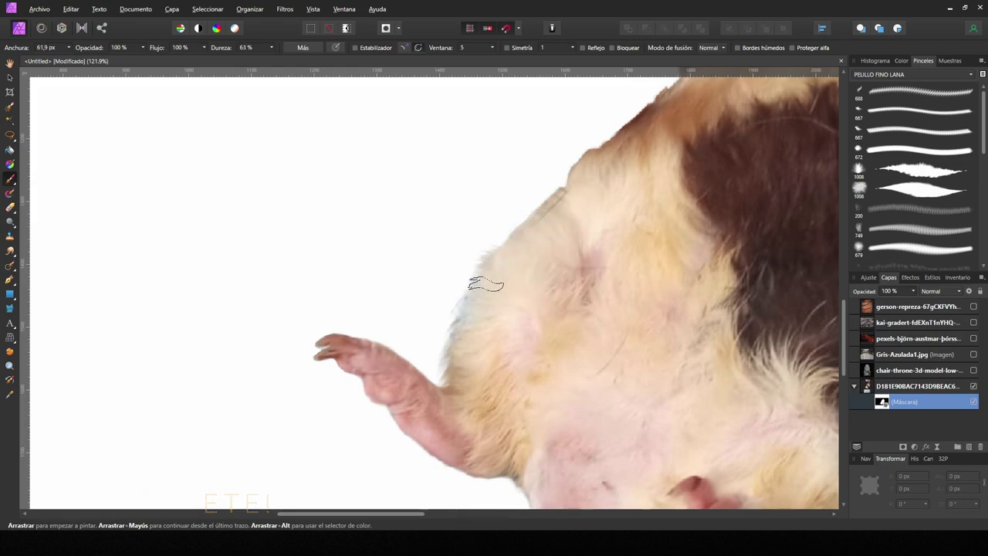
pyautogui.moveTo(573, 189); pyautogui.dragTo(543, 201)
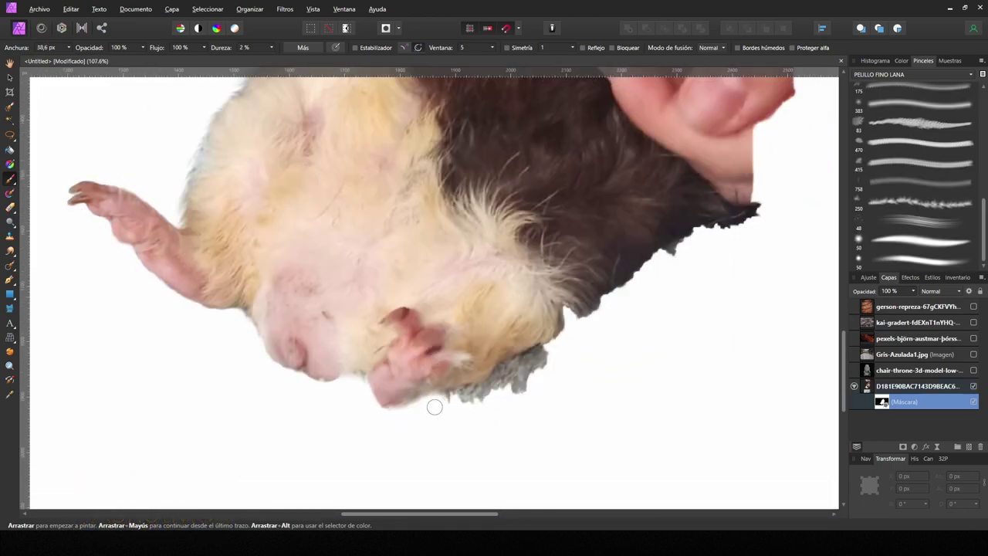
pyautogui.moveTo(435, 406); pyautogui.dragTo(491, 388)
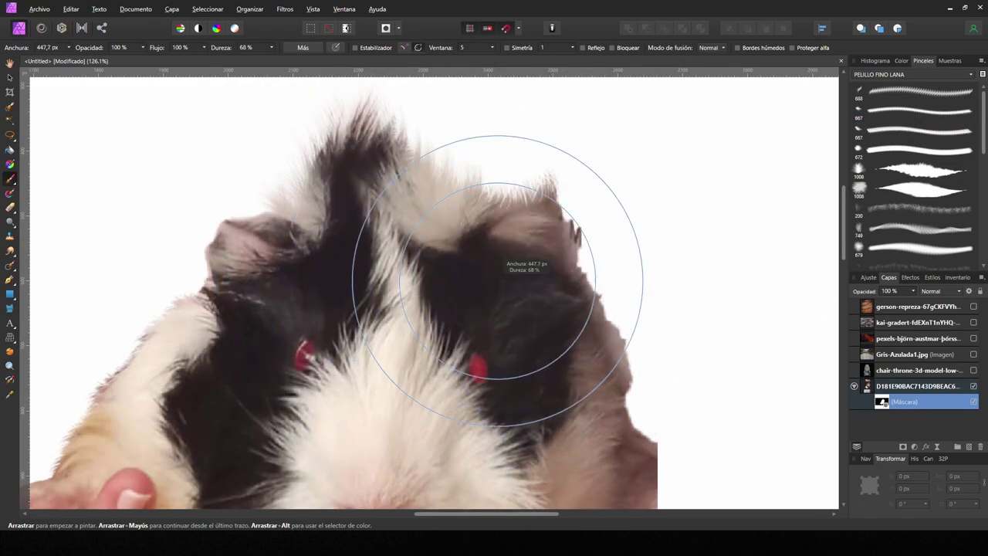
pyautogui.moveTo(463, 254); pyautogui.dragTo(395, 207)
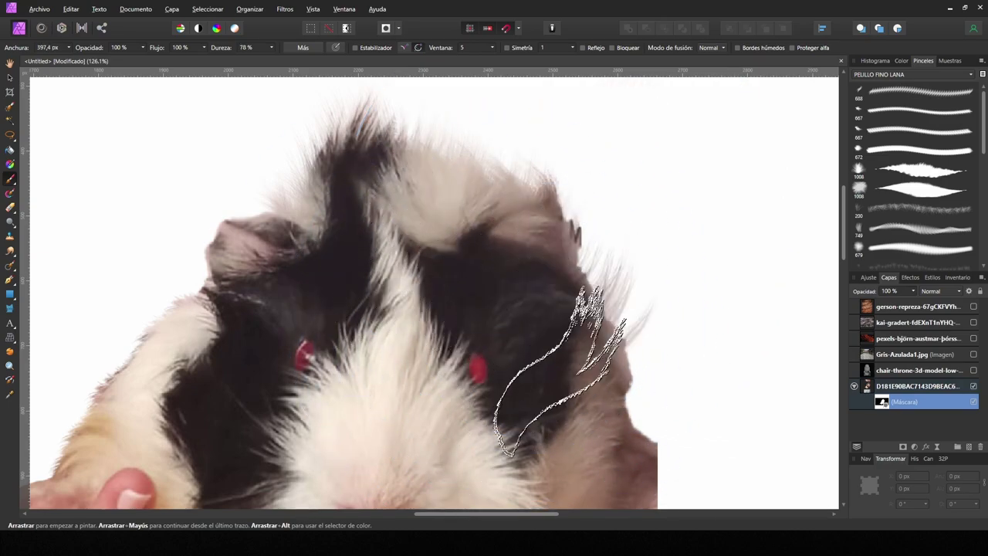
pyautogui.press('[')
pyautogui.moveTo(544, 325); pyautogui.dragTo(546, 291)
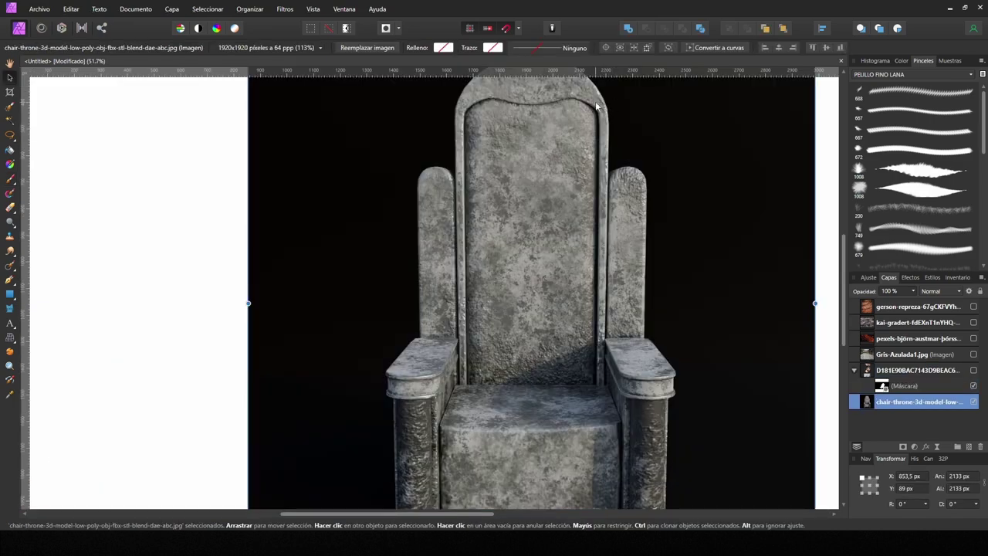
pyautogui.scroll(2, 523, 156)
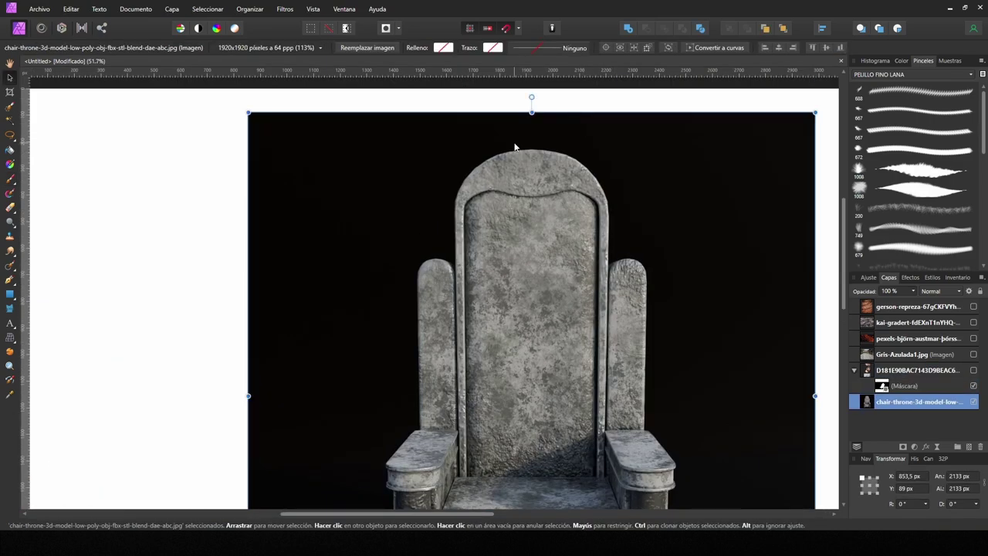
# - Select the dark background around the throne, including along its left leg
pyautogui.press('w')
pyautogui.moveTo(327, 194)
pyautogui.mouseDown()
pyautogui.moveTo(453, 229)
pyautogui.moveTo(322, 353)
pyautogui.moveTo(236, 371)
pyautogui.moveTo(324, 474)
pyautogui.mouseUp()
pyautogui.scroll(-2, 664, 201)
pyautogui.scroll(-5, 756, 265)
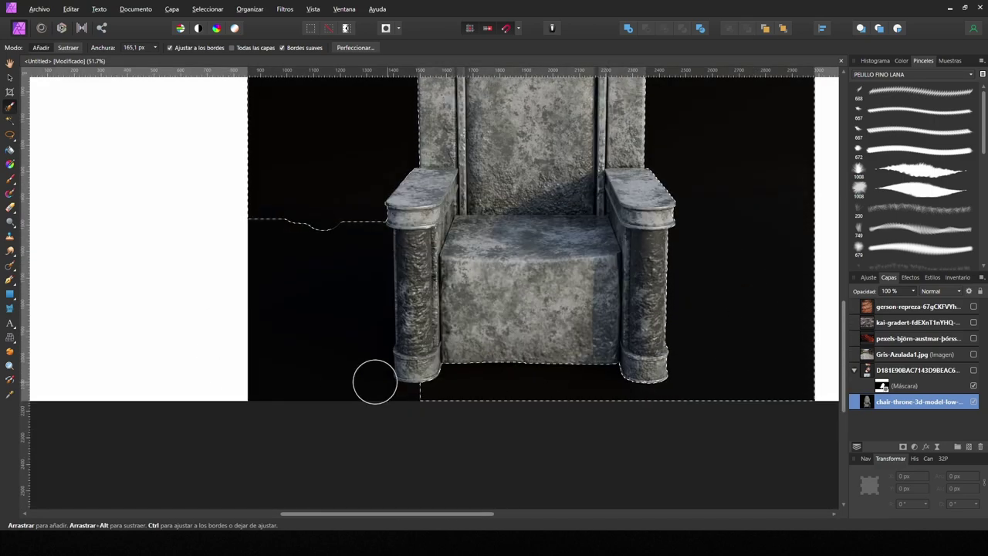
pyautogui.moveTo(375, 381); pyautogui.dragTo(432, 332)
pyautogui.scroll(-3, 807, 396)
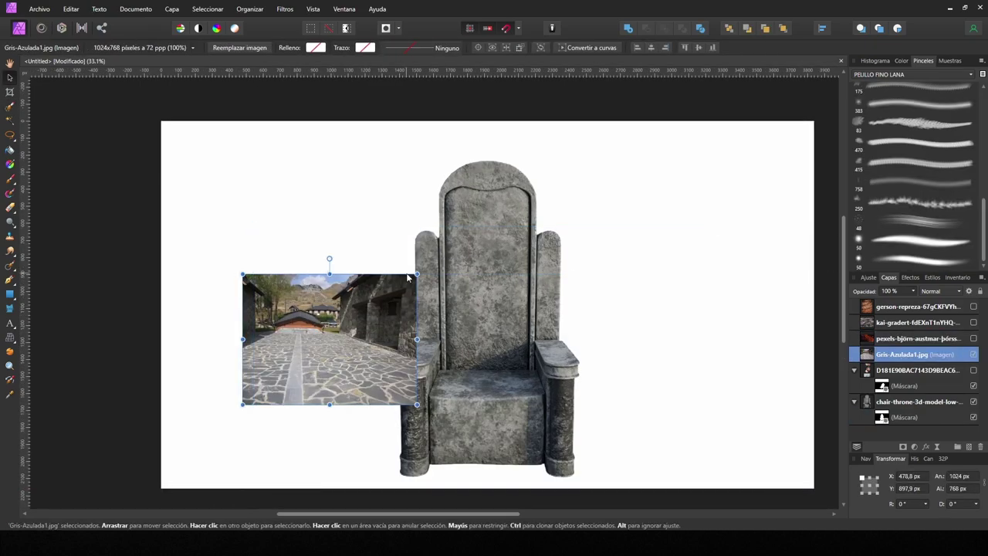
# - Scale the courtyard photo behind the throne, then duplicate it and flip the copy horizontally
pyautogui.moveTo(407, 278); pyautogui.dragTo(976, 386)
pyautogui.moveTo(860, 431); pyautogui.dragTo(861, 426)
pyautogui.moveTo(376, 319)
pyautogui.mouseDown()
pyautogui.moveTo(771, 305)
pyautogui.moveTo(674, 368)
pyautogui.moveTo(675, 340)
pyautogui.mouseUp()
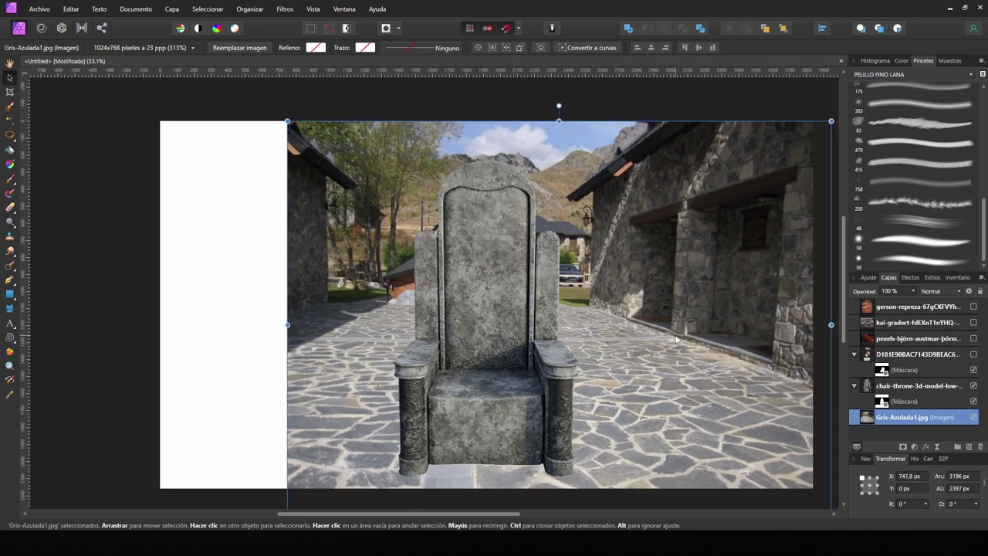
pyautogui.hotkey('ctrl', 'j')
pyautogui.click(249, 8)
pyautogui.click(270, 187)
pyautogui.moveTo(568, 351); pyautogui.dragTo(378, 334)
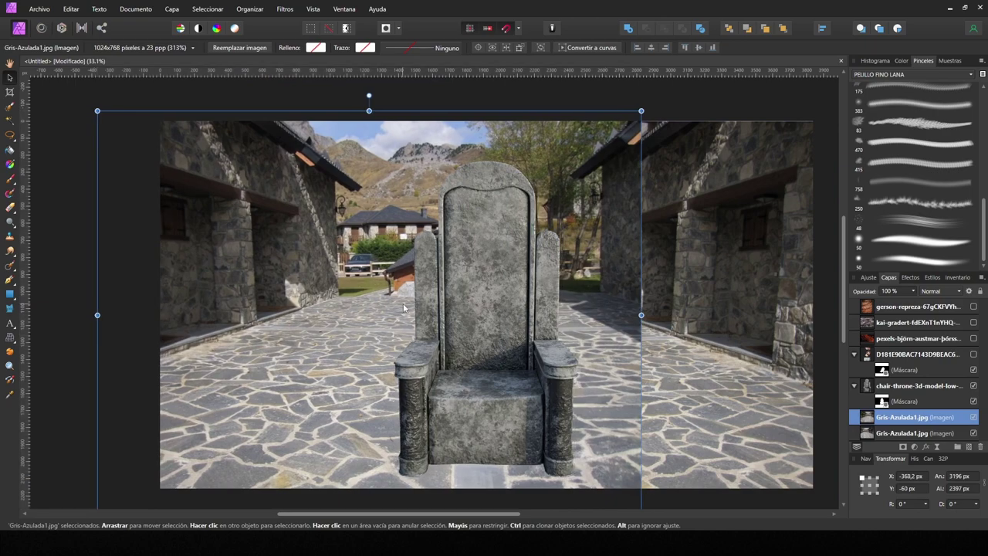
# - Hide the throne, align the courtyard copy's paving, and mask the seam between the copies
pyautogui.click(957, 392)
pyautogui.click(974, 385)
pyautogui.moveTo(645, 378); pyautogui.dragTo(631, 364)
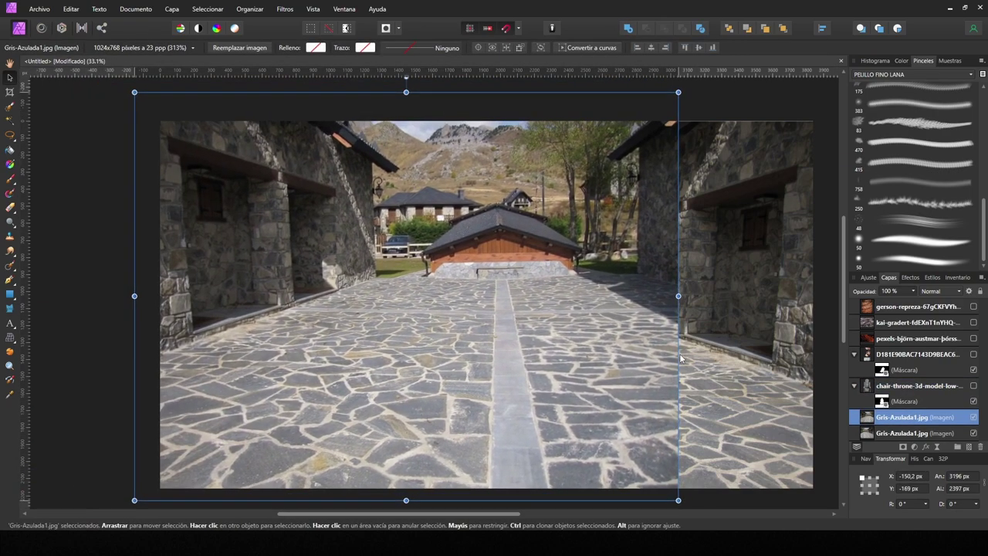
pyautogui.click(903, 446)
pyautogui.press('b')
pyautogui.moveTo(666, 483)
pyautogui.mouseDown()
pyautogui.moveTo(641, 278)
pyautogui.moveTo(559, 104)
pyautogui.moveTo(546, 471)
pyautogui.moveTo(586, 232)
pyautogui.mouseUp()
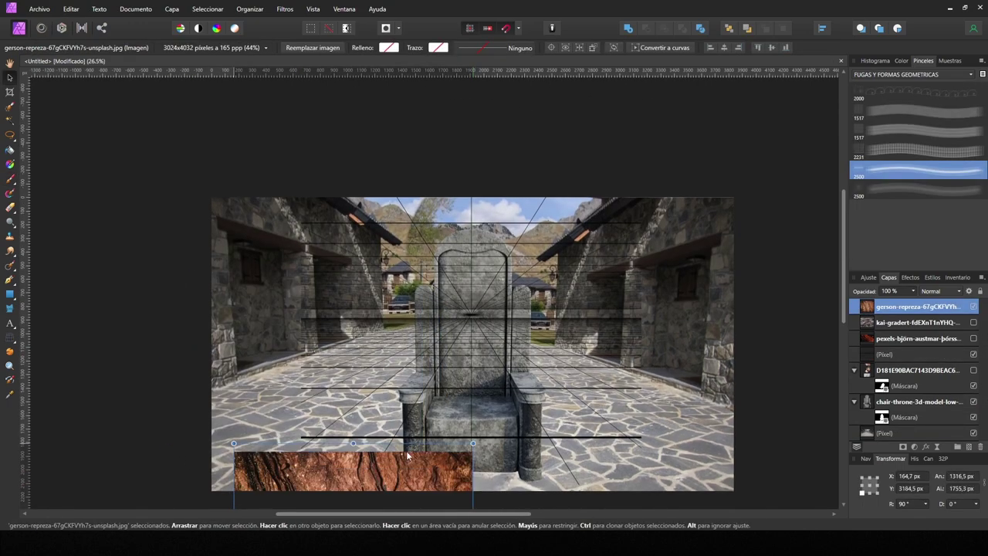
# - Warp the bark texture in perspective into a left cavern wall
pyautogui.click(9, 337)
pyautogui.moveTo(434, 285); pyautogui.dragTo(379, 241)
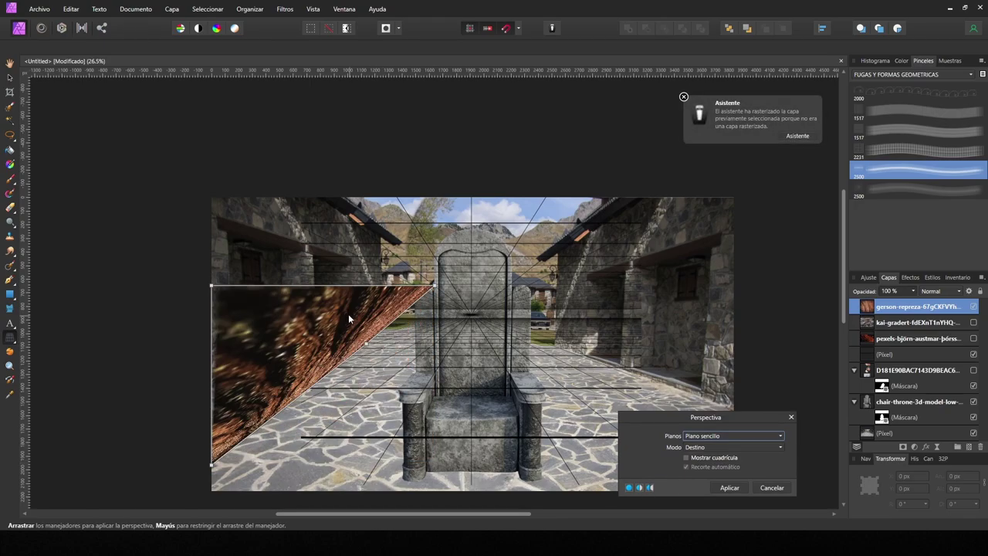
pyautogui.moveTo(386, 376); pyautogui.dragTo(383, 331)
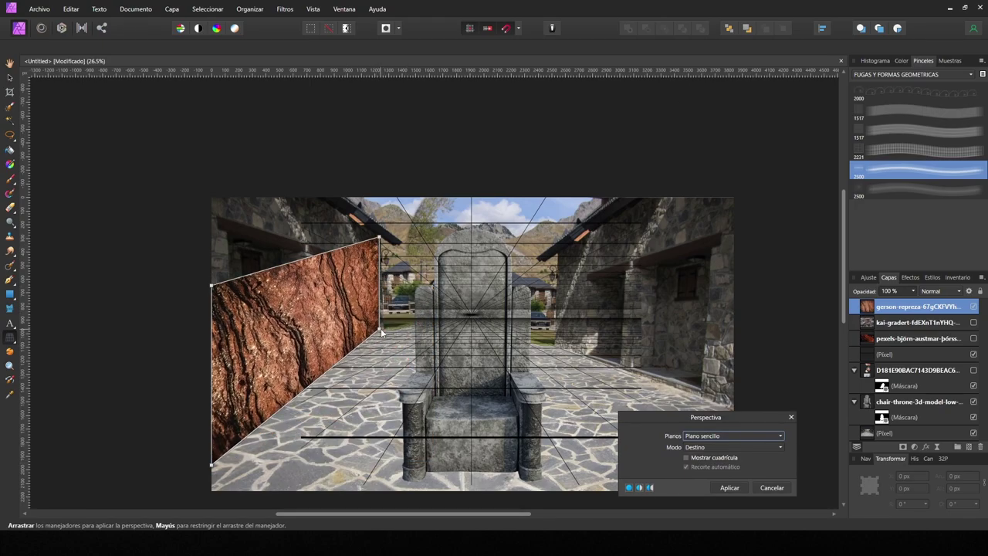
pyautogui.scroll(5, 384, 332)
pyautogui.scroll(-3, 127, 333)
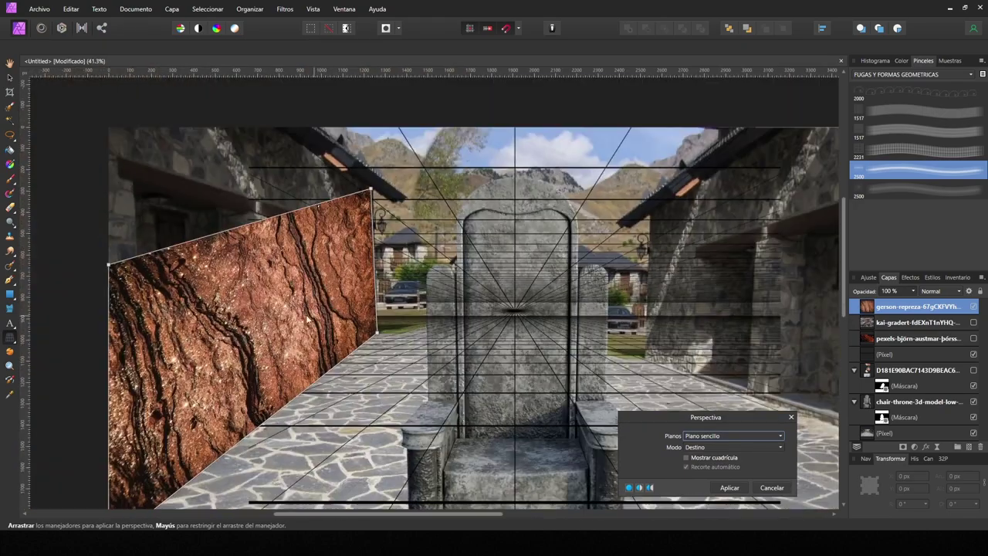
pyautogui.moveTo(110, 221); pyautogui.dragTo(109, 81)
pyautogui.moveTo(110, 467); pyautogui.dragTo(101, 287)
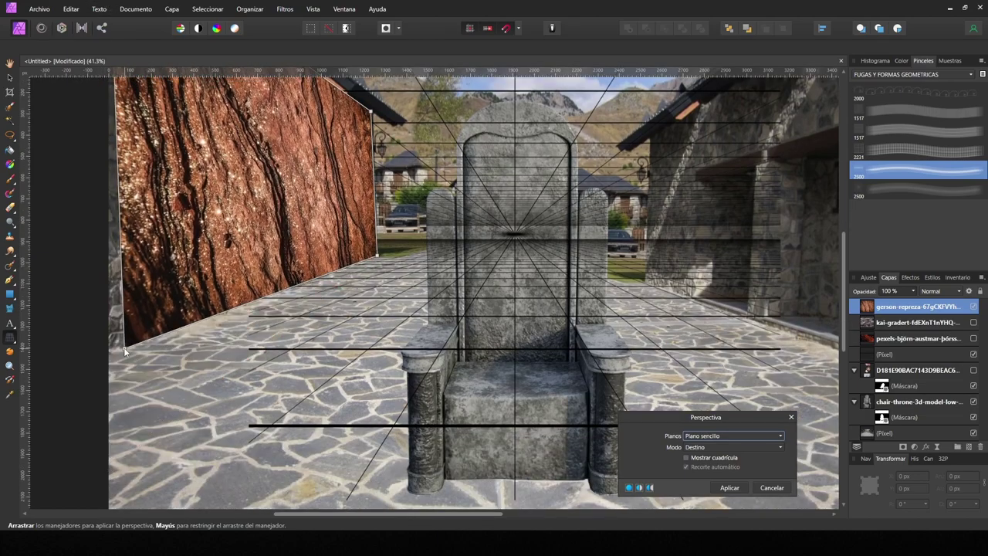
pyautogui.scroll(-3, 79, 313)
pyautogui.scroll(2, 139, 172)
pyautogui.press('Return')
pyautogui.scroll(-3, 139, 226)
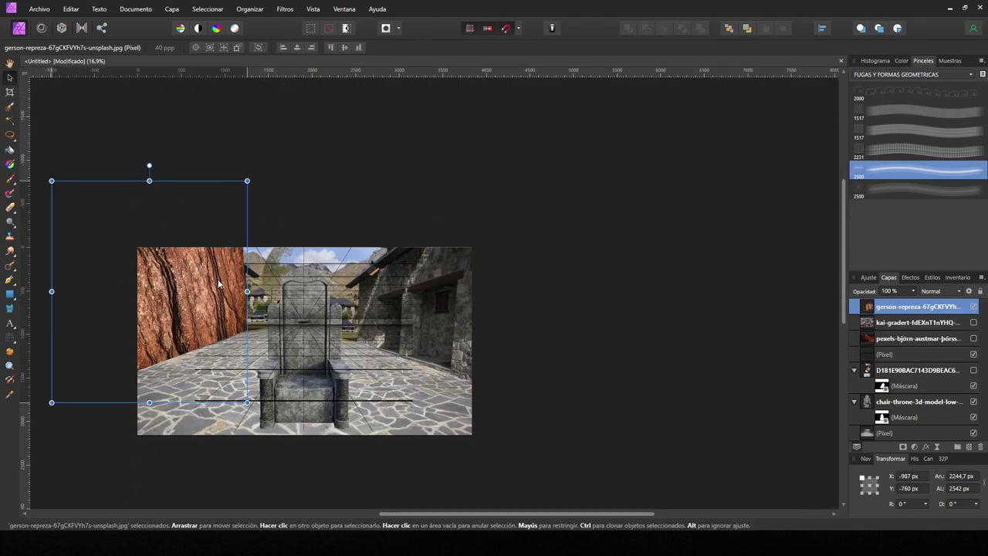
# - Duplicate the bark wall, flip it horizontally, and place it as the right wall
pyautogui.hotkey('ctrl', 'j')
pyautogui.click(249, 8)
pyautogui.click(270, 77)
pyautogui.moveTo(205, 274)
pyautogui.mouseDown()
pyautogui.moveTo(500, 277)
pyautogui.moveTo(479, 273)
pyautogui.mouseUp()
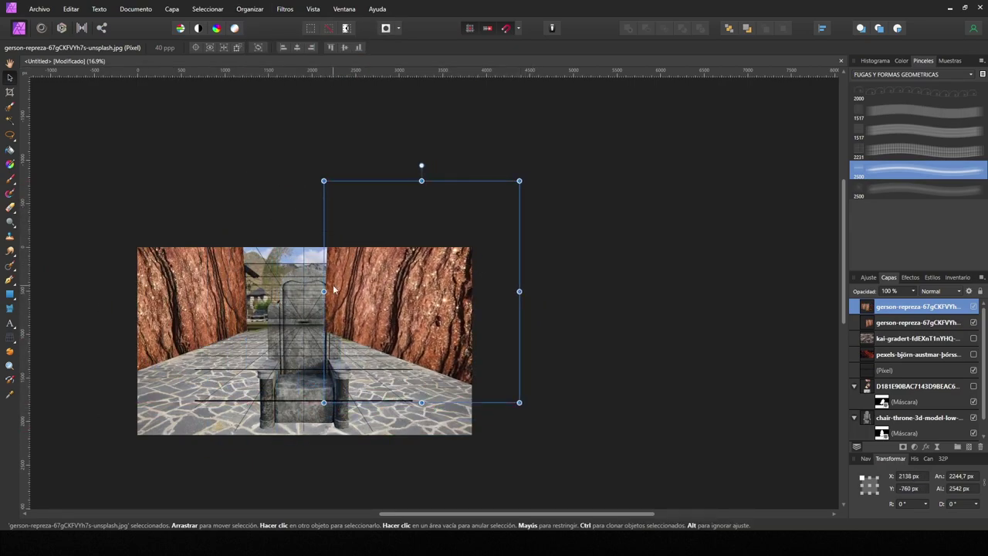
pyautogui.scroll(4, 333, 289)
# - Delete pngwing (11) and shrink pngwing (3) behind the throne
pyautogui.click(432, 389)
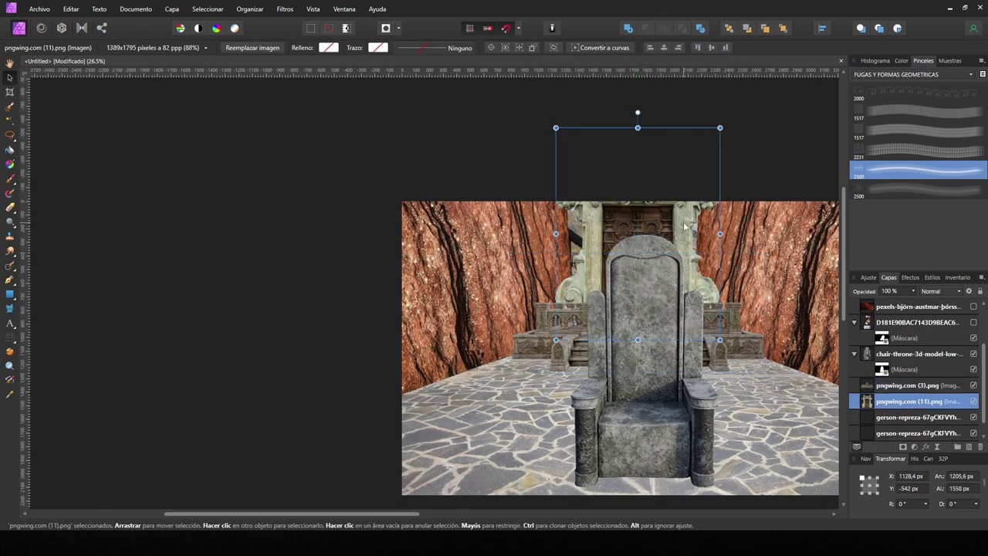
pyautogui.press('Delete')
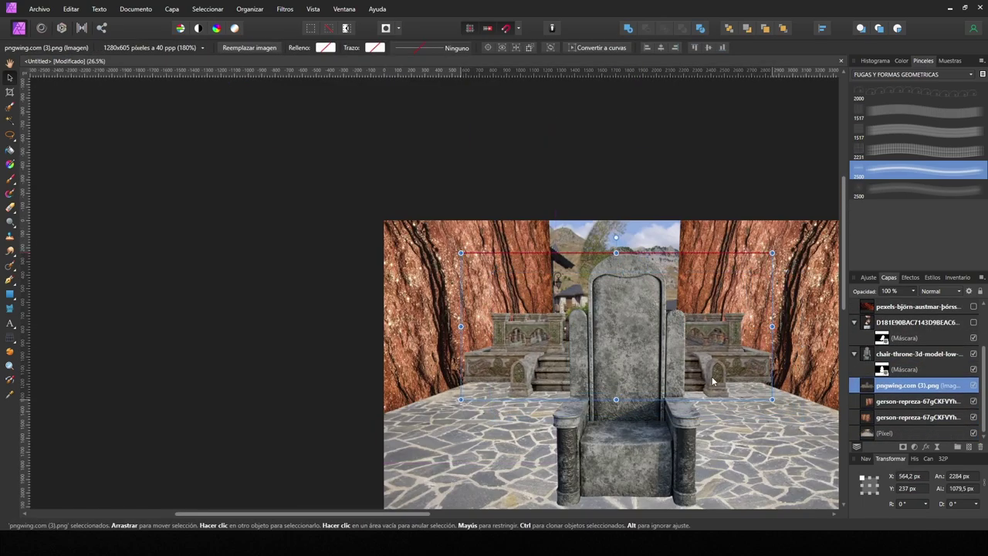
pyautogui.moveTo(713, 380); pyautogui.dragTo(605, 326)
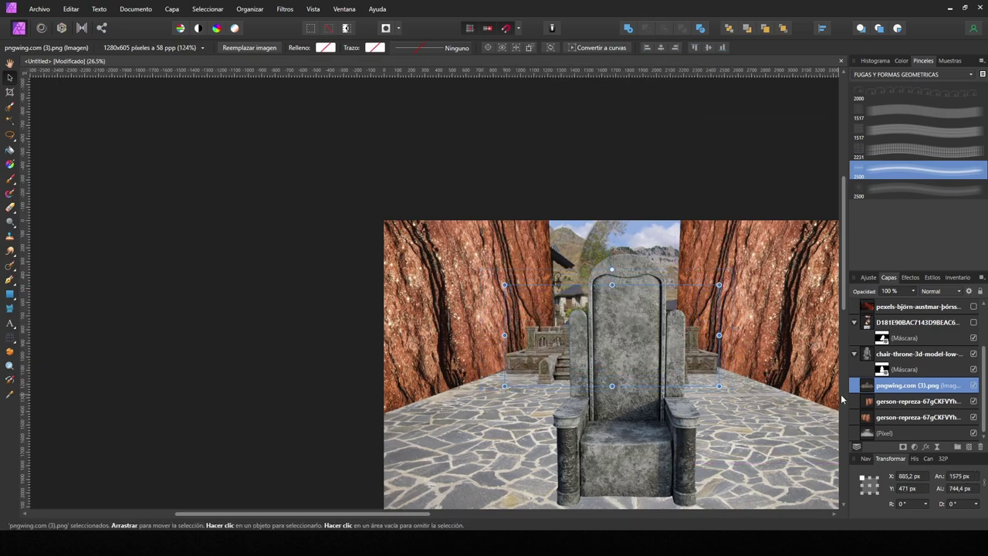
pyautogui.click(899, 400)
pyautogui.scroll(-1, 726, 375)
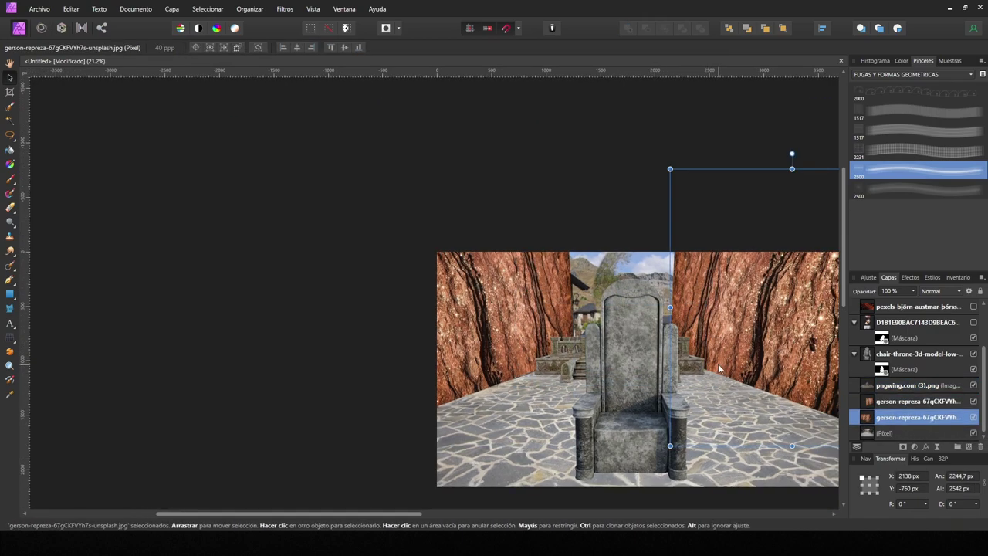
pyautogui.click(517, 340)
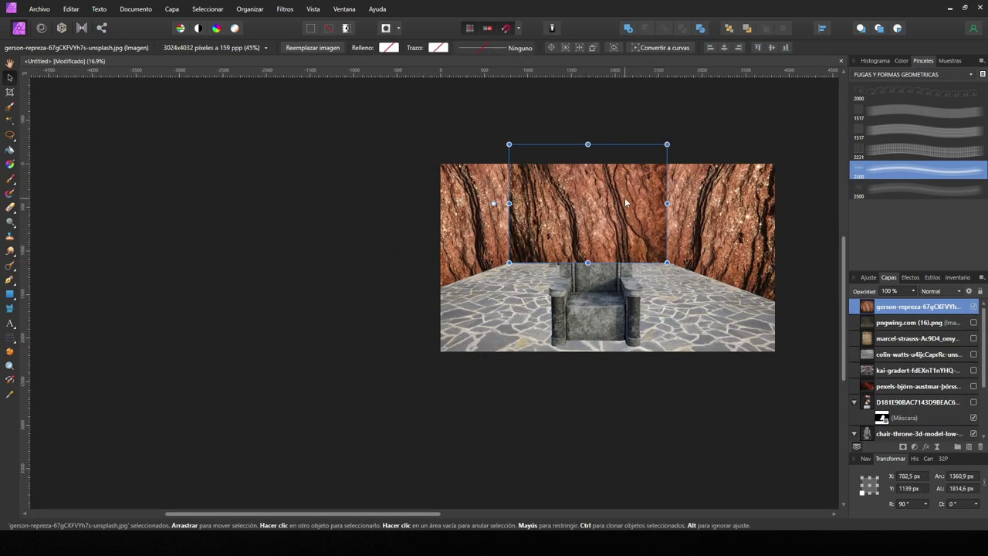
# - Raise the bark as the back wall and warp the stone texture into a floor trapezoid
pyautogui.moveTo(864, 427); pyautogui.dragTo(868, 390)
pyautogui.moveTo(656, 193); pyautogui.dragTo(647, 173)
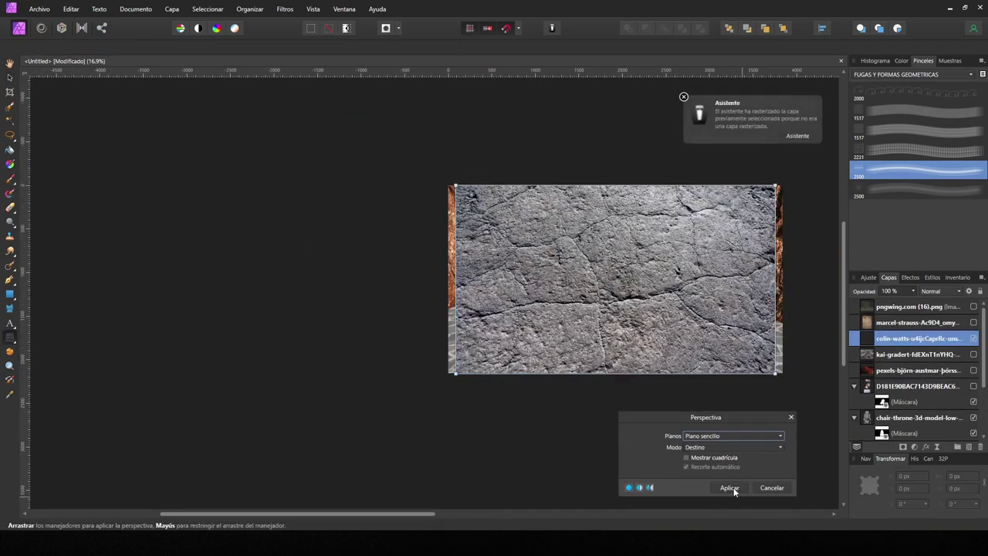
pyautogui.moveTo(452, 185); pyautogui.dragTo(530, 293)
pyautogui.moveTo(775, 186); pyautogui.dragTo(677, 284)
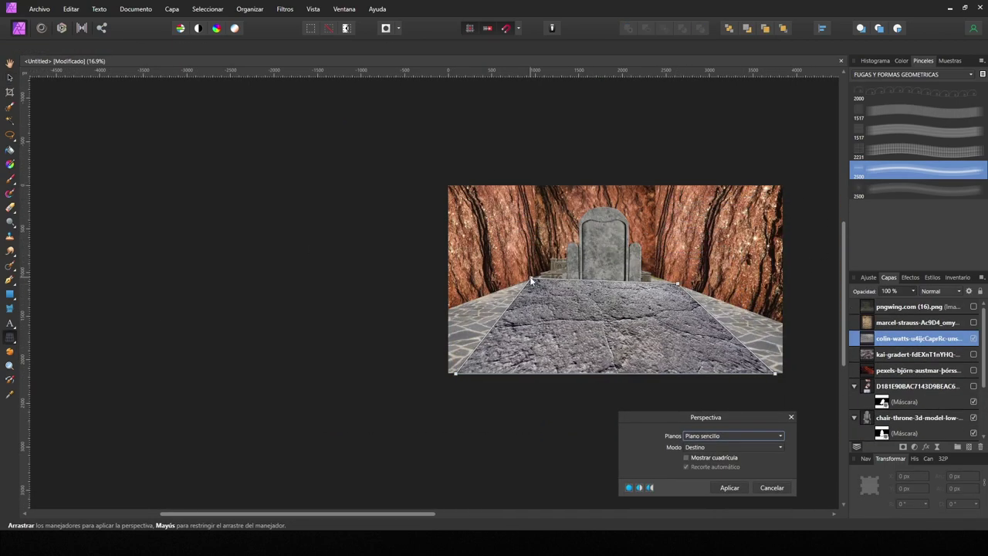
pyautogui.moveTo(775, 374); pyautogui.dragTo(834, 373)
pyautogui.moveTo(380, 374); pyautogui.dragTo(202, 375)
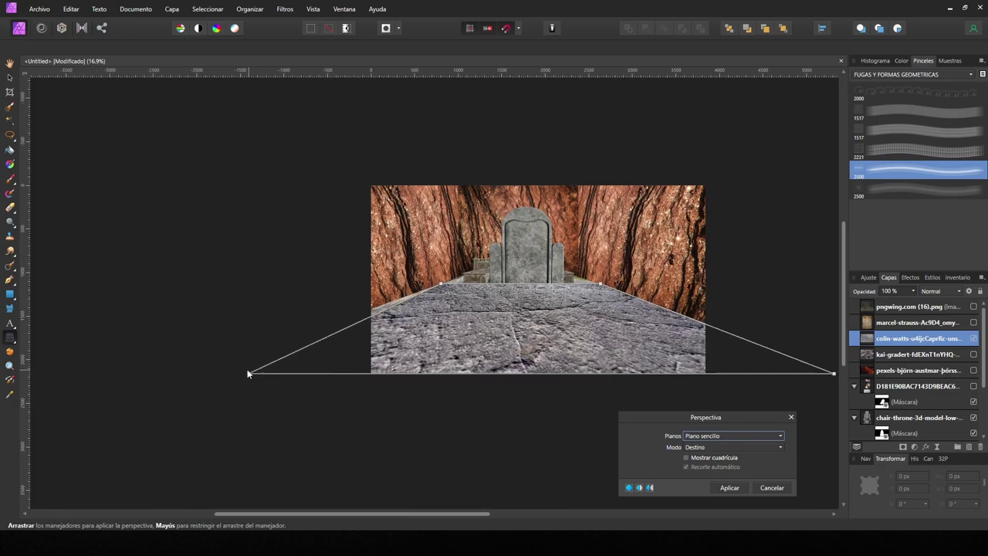
# - Narrow the floor texture's corners to reveal the throne and apply the perspective warp
pyautogui.scroll(-3, 578, 318)
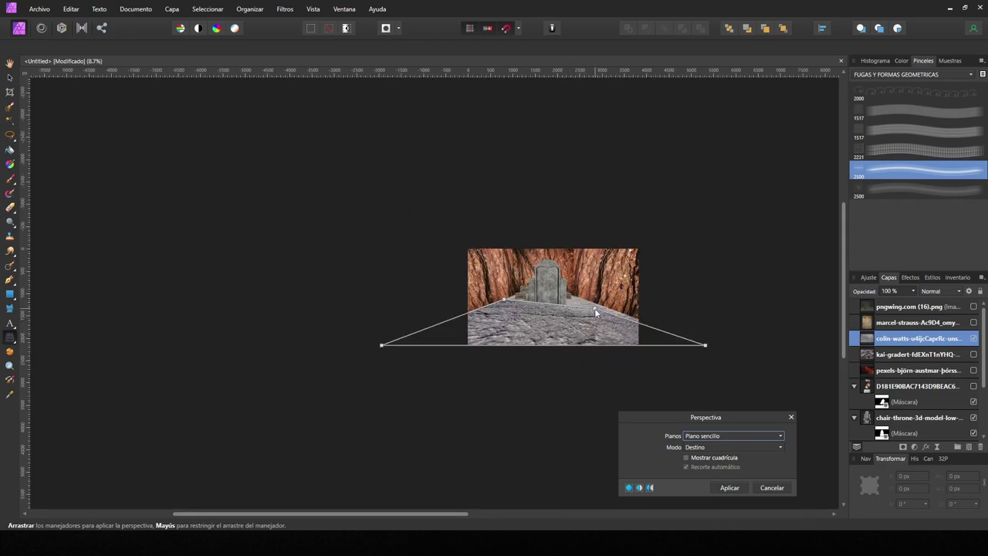
pyautogui.moveTo(705, 345); pyautogui.dragTo(587, 345)
pyautogui.scroll(3, 579, 342)
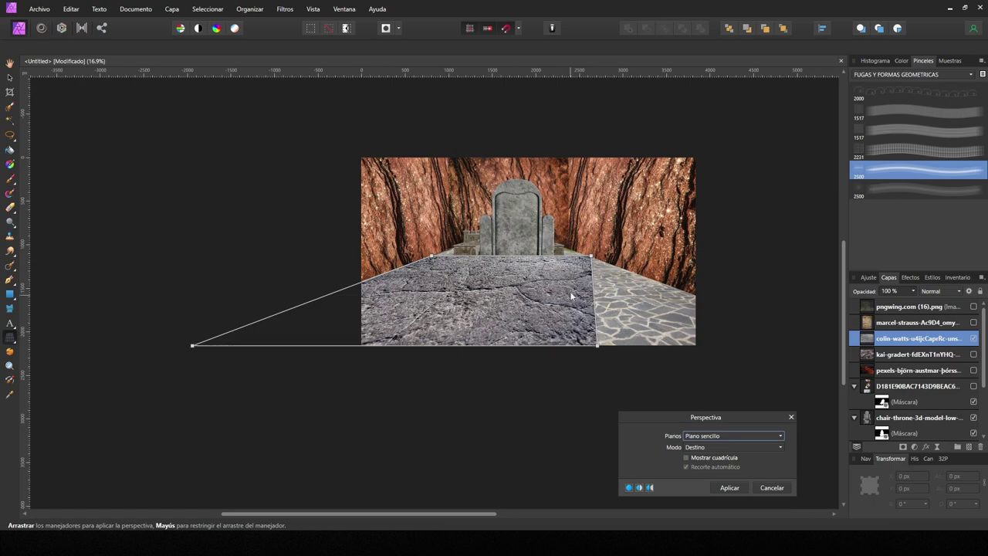
pyautogui.moveTo(592, 257); pyautogui.dragTo(515, 255)
pyautogui.moveTo(597, 346); pyautogui.dragTo(515, 345)
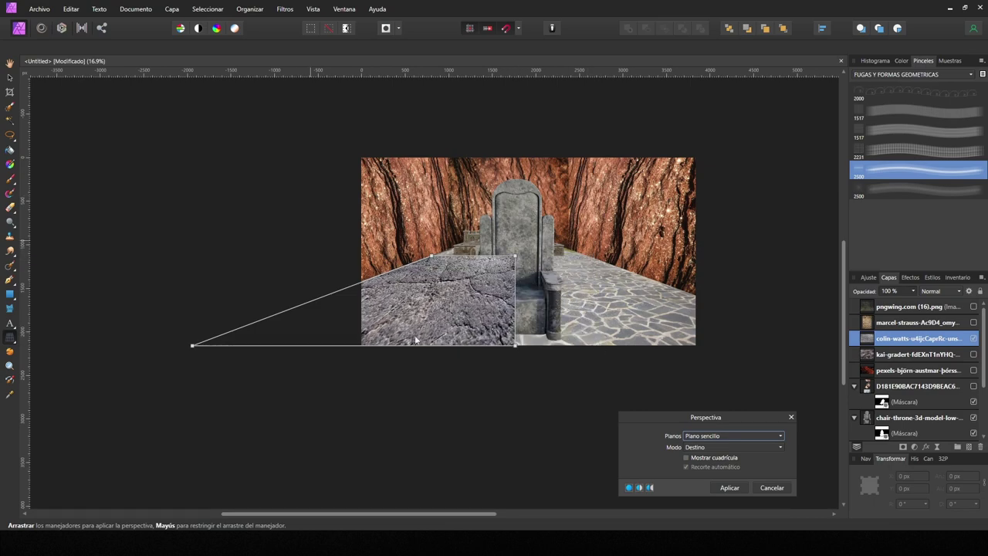
pyautogui.click(729, 487)
# - Duplicate and horizontally mirror the floor, place the copies, and mask the floor layer
pyautogui.hotkey('ctrl', 'j')
pyautogui.click(249, 8)
pyautogui.click(270, 209)
pyautogui.moveTo(616, 301)
pyautogui.mouseDown()
pyautogui.moveTo(658, 295)
pyautogui.moveTo(524, 278)
pyautogui.mouseUp()
pyautogui.hotkey('ctrl', 'j')
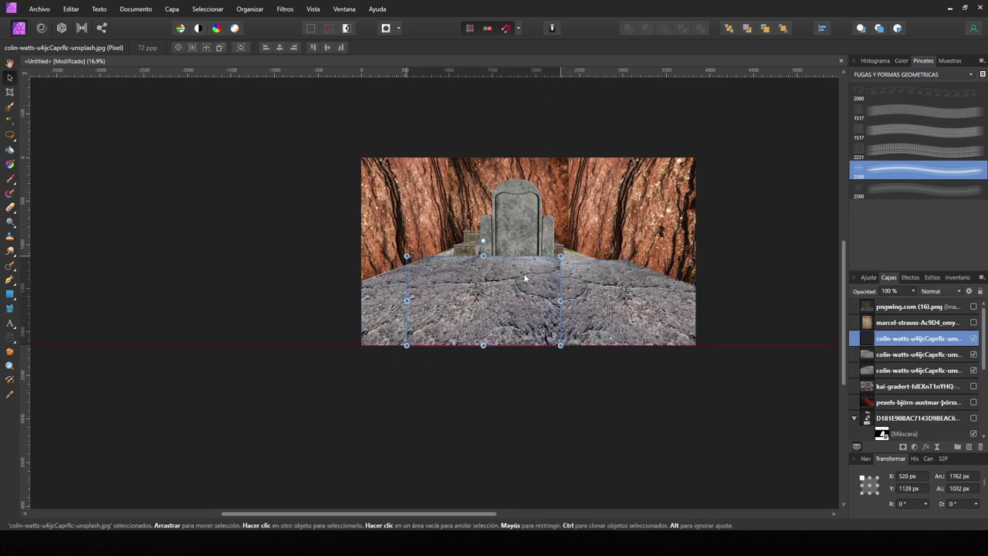
pyautogui.scroll(3, 417, 281)
pyautogui.press('b')
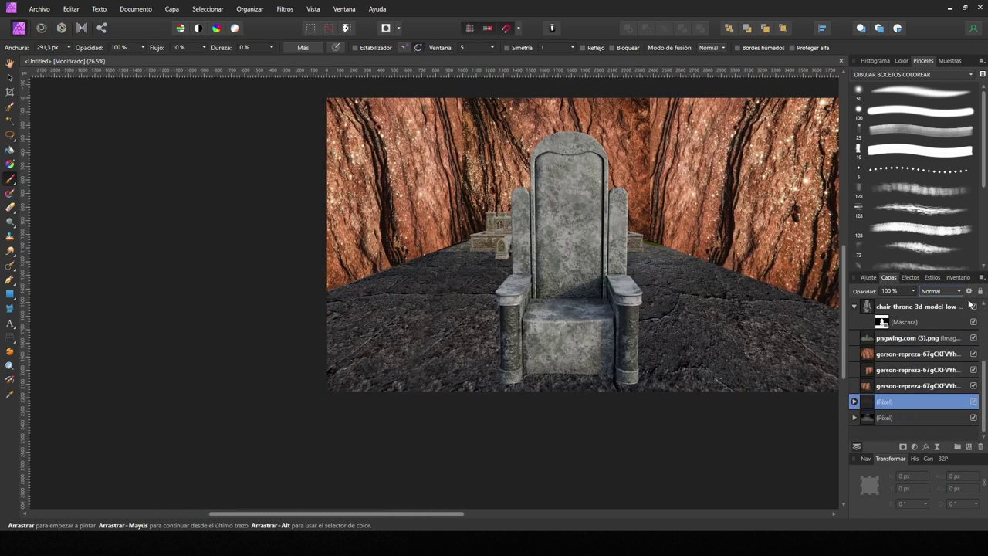
# - Adjust the floor's underlying-composition blend range so the flagstone shows through the cracked stone
pyautogui.click(969, 291)
pyautogui.moveTo(486, 139); pyautogui.dragTo(329, 142)
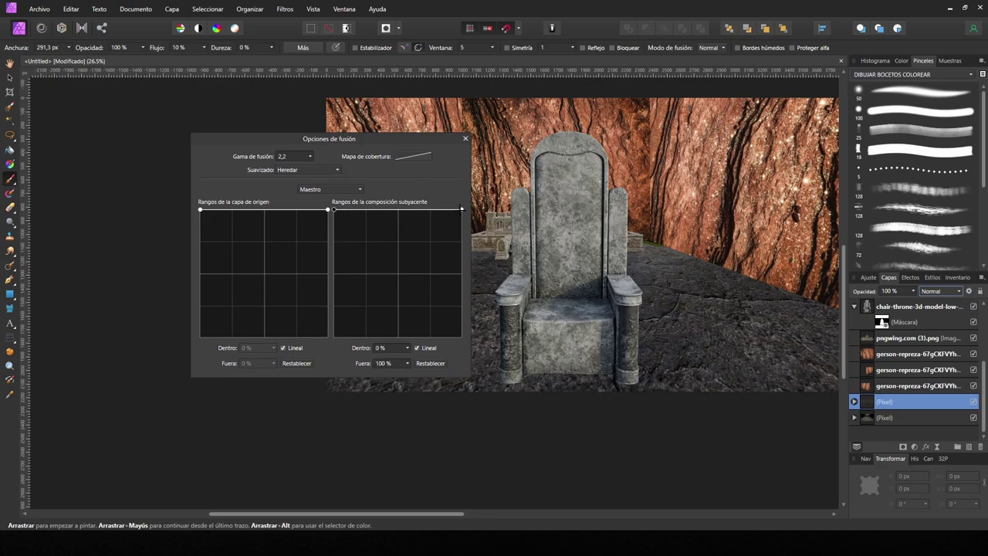
pyautogui.moveTo(461, 209); pyautogui.dragTo(462, 337)
pyautogui.moveTo(414, 203); pyautogui.dragTo(423, 176)
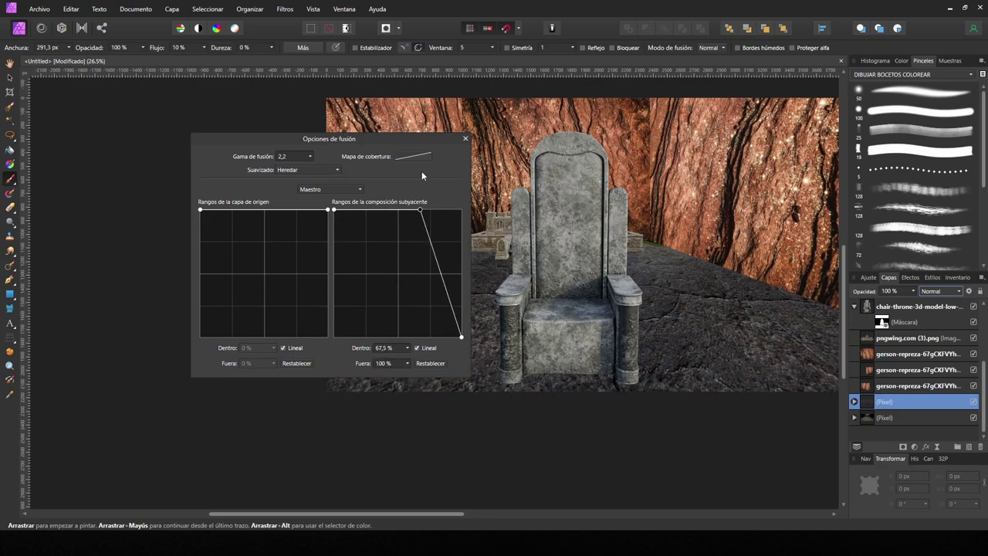
pyautogui.moveTo(381, 123)
pyautogui.mouseDown()
pyautogui.moveTo(356, 105)
pyautogui.moveTo(474, 408)
pyautogui.mouseUp()
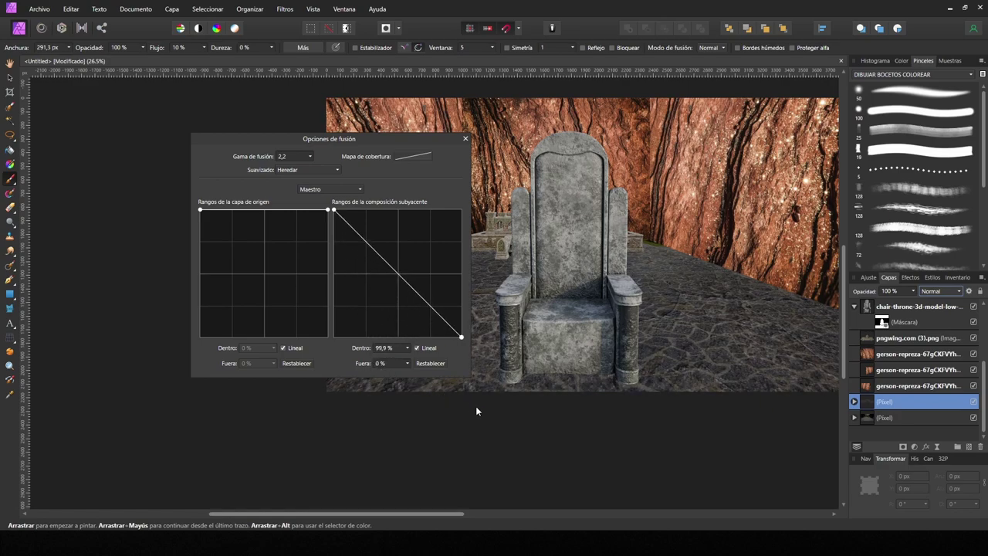
pyautogui.moveTo(322, 279); pyautogui.dragTo(466, 347)
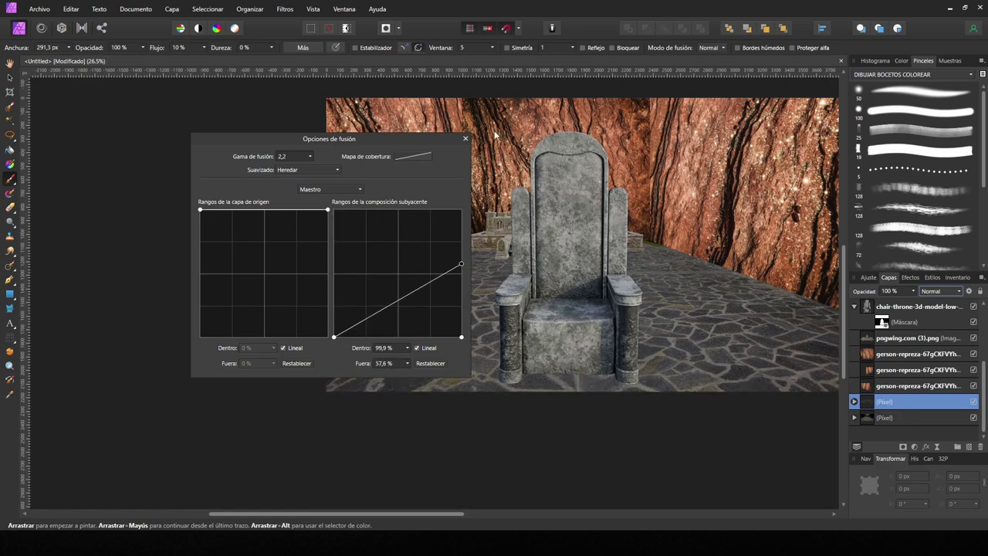
pyautogui.moveTo(340, 335); pyautogui.dragTo(333, 210)
pyautogui.click(466, 138)
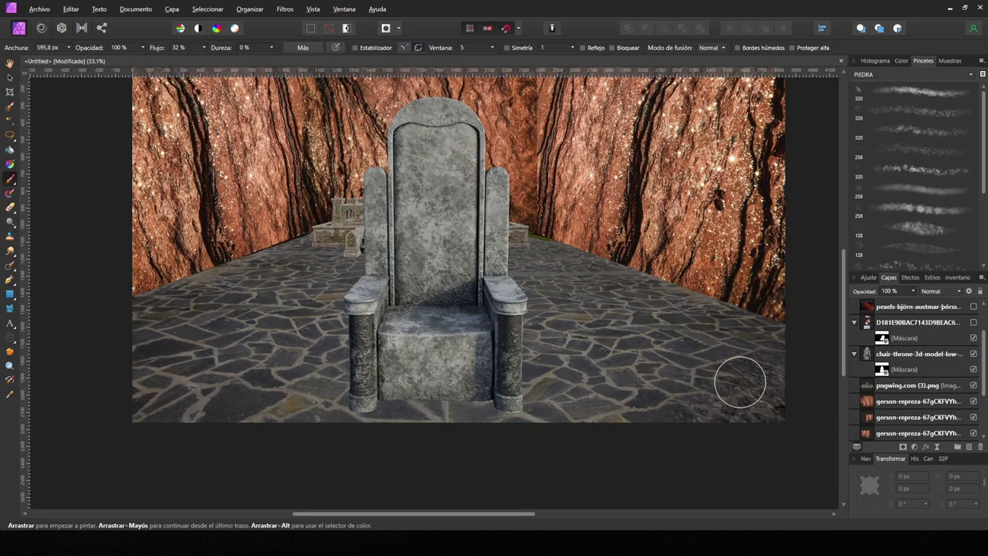
# - Try several PIEDRA stone brush presets, then switch to the CESPED Y NATURALEZA brushes
pyautogui.click(918, 111)
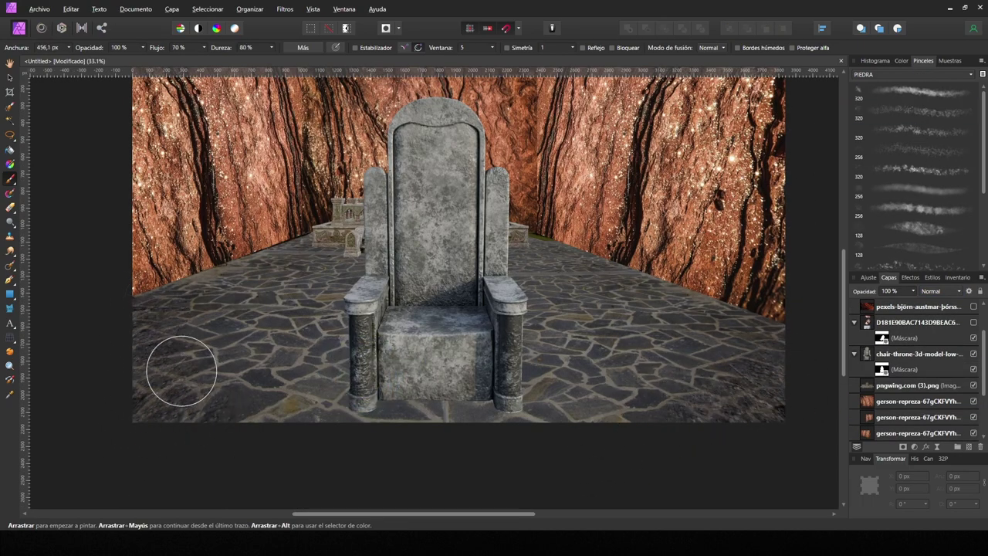
pyautogui.click(919, 208)
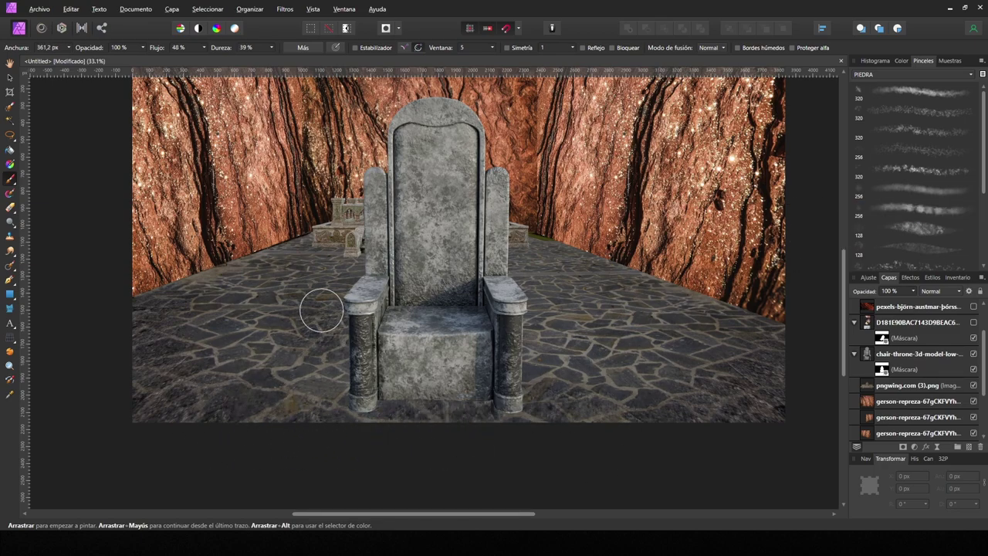
pyautogui.click(918, 150)
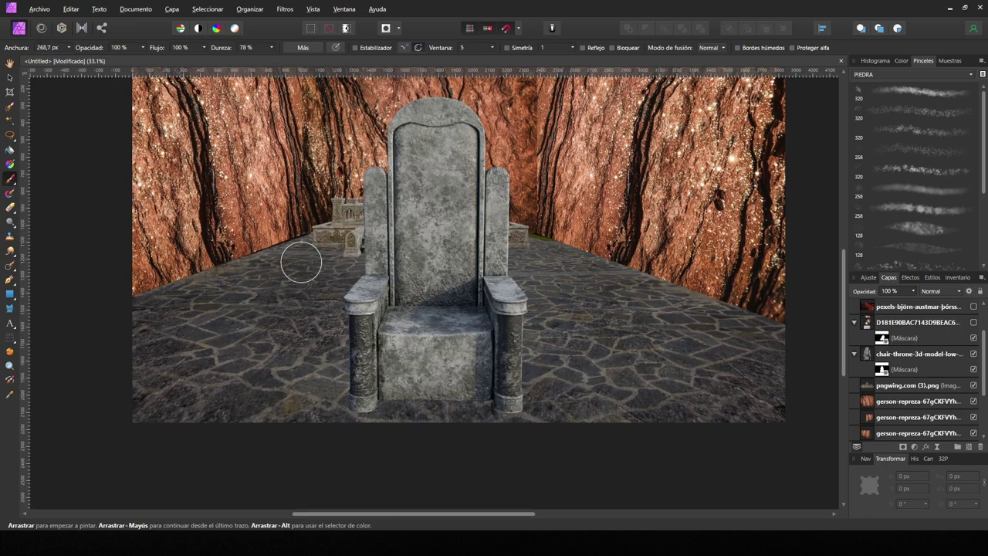
pyautogui.click(923, 134)
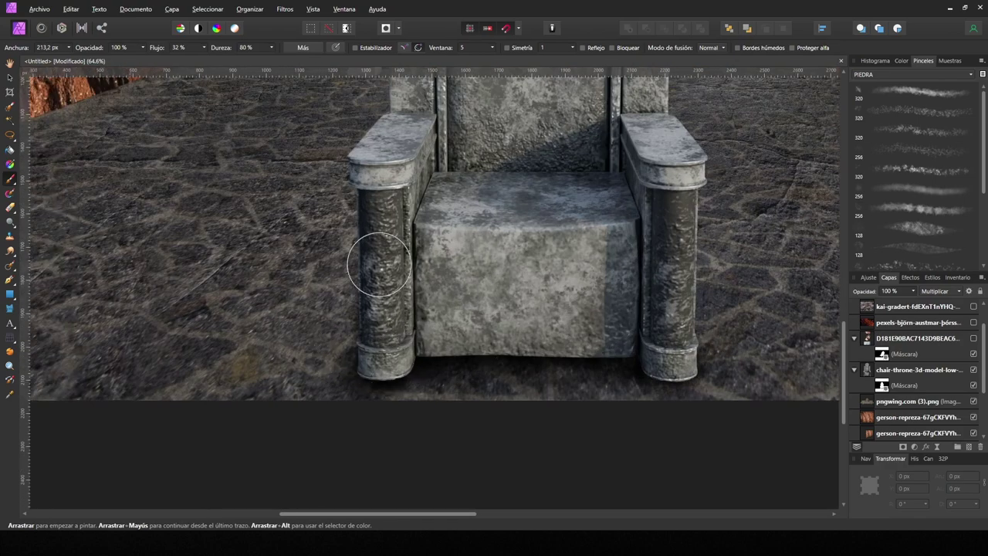
pyautogui.click(911, 74)
pyautogui.click(884, 143)
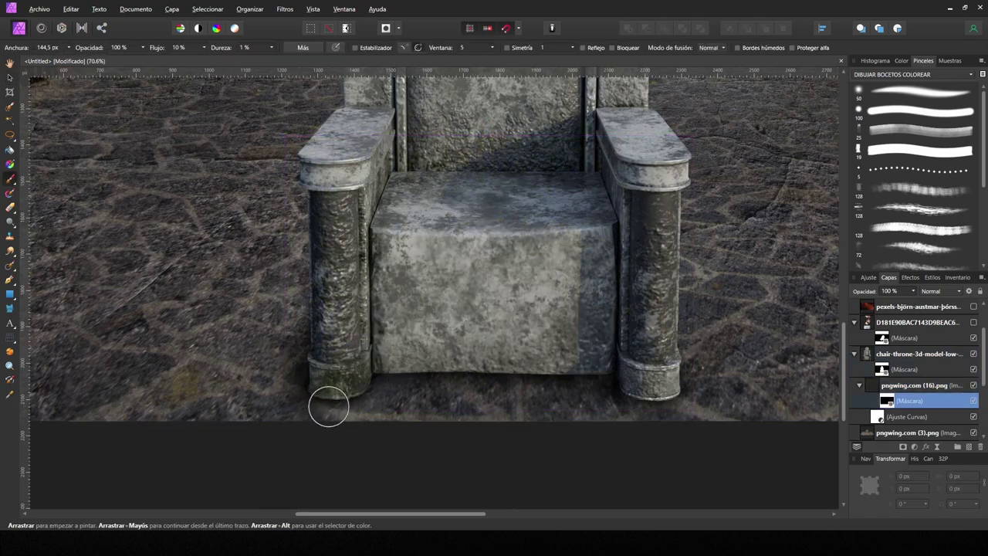
# - Paint dark moss shading onto the throne's seat front and legs
pyautogui.moveTo(455, 347); pyautogui.dragTo(516, 364)
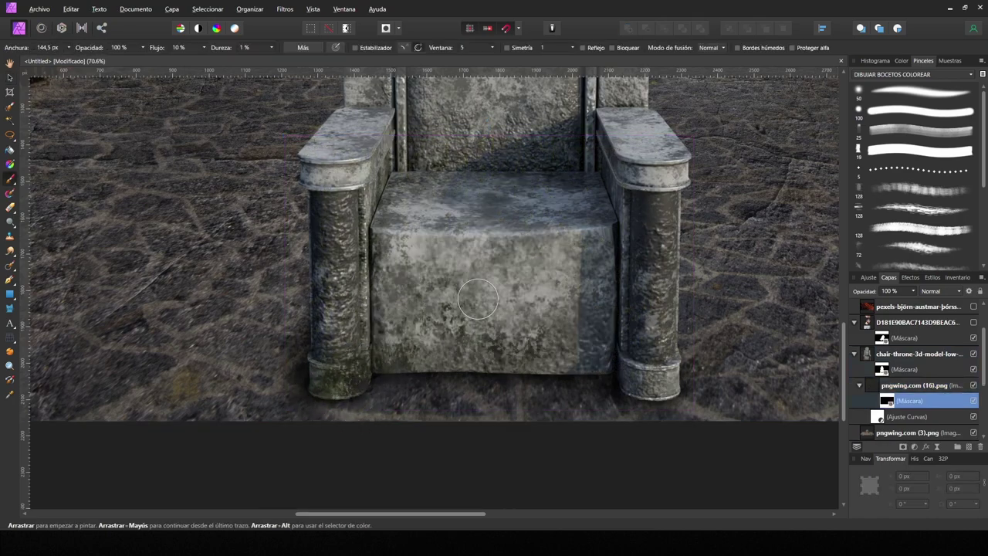
pyautogui.moveTo(478, 299); pyautogui.dragTo(557, 295)
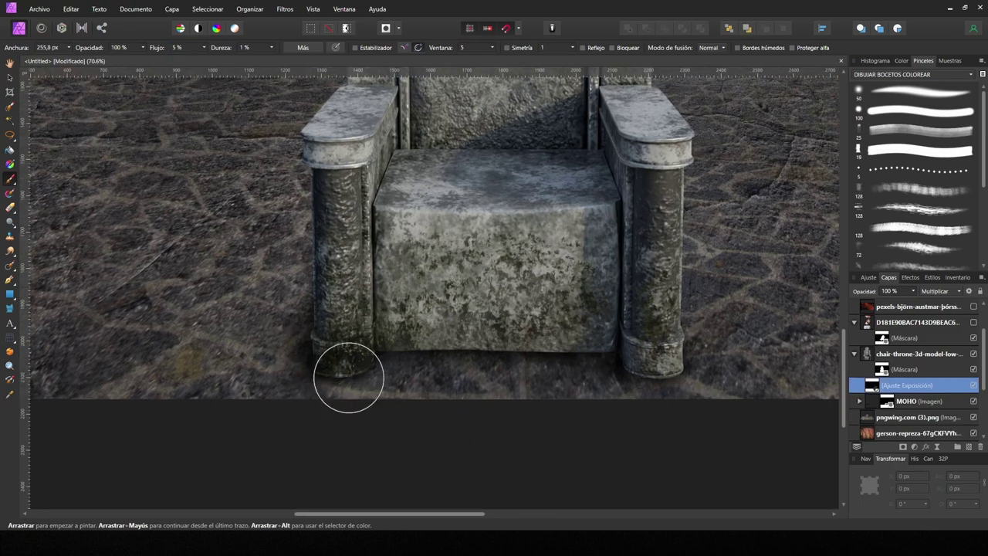
pyautogui.moveTo(349, 377)
pyautogui.mouseDown()
pyautogui.moveTo(417, 293)
pyautogui.moveTo(562, 348)
pyautogui.moveTo(407, 254)
pyautogui.moveTo(657, 314)
pyautogui.mouseUp()
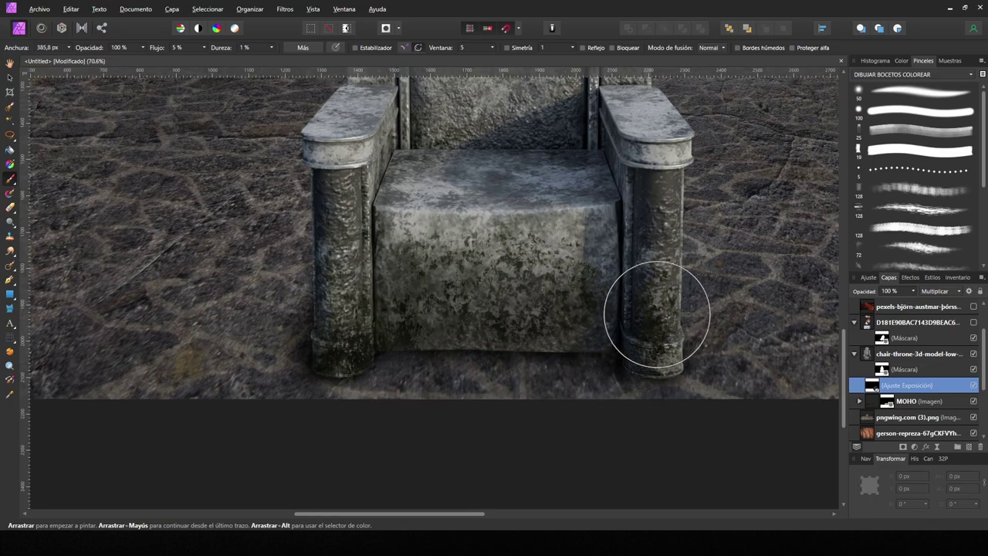
pyautogui.scroll(-2, 561, 290)
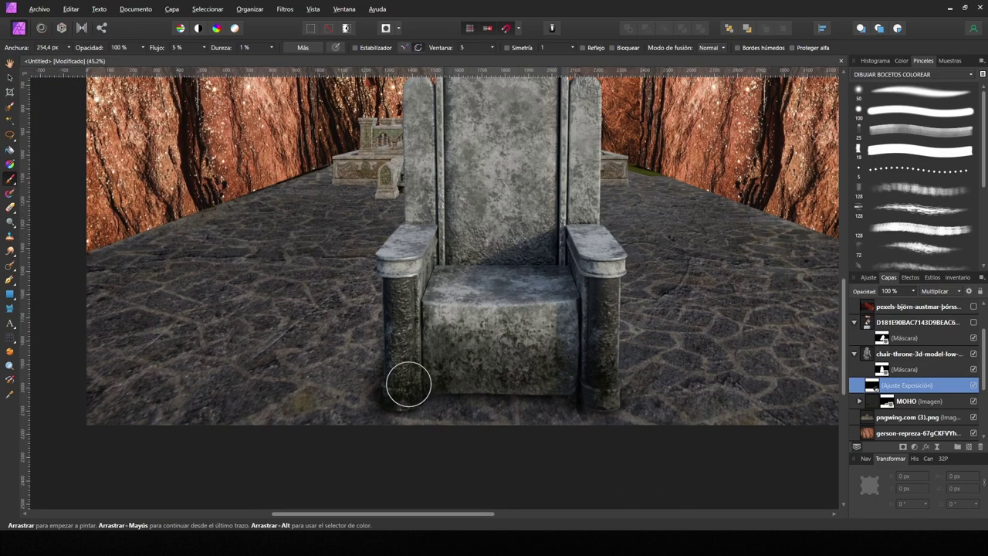
pyautogui.scroll(3, 409, 384)
pyautogui.moveTo(470, 270)
pyautogui.mouseDown()
pyautogui.moveTo(640, 247)
pyautogui.moveTo(684, 293)
pyautogui.moveTo(457, 266)
pyautogui.moveTo(702, 265)
pyautogui.moveTo(702, 342)
pyautogui.mouseUp()
pyautogui.scroll(-2, 581, 201)
pyautogui.scroll(-1, 885, 409)
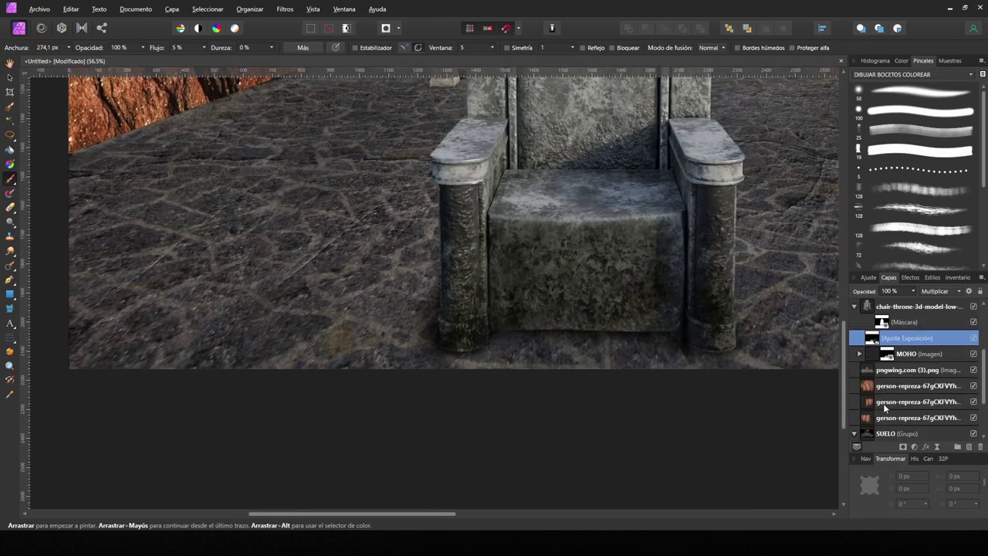
pyautogui.scroll(-2, 885, 409)
# - Paint on the SUELO group's Exposure mask with an enlarged brush to darken the floor around the throne
pyautogui.click(907, 386)
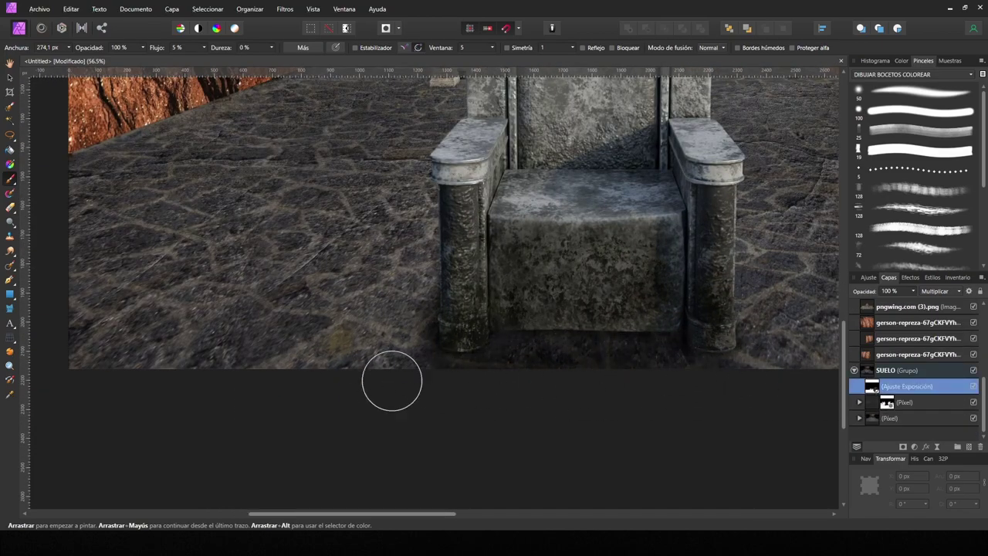
pyautogui.moveTo(392, 381)
pyautogui.mouseDown()
pyautogui.moveTo(582, 342)
pyautogui.moveTo(771, 324)
pyautogui.mouseUp()
pyautogui.scroll(-2, 794, 335)
pyautogui.press(']')
pyautogui.press(']')
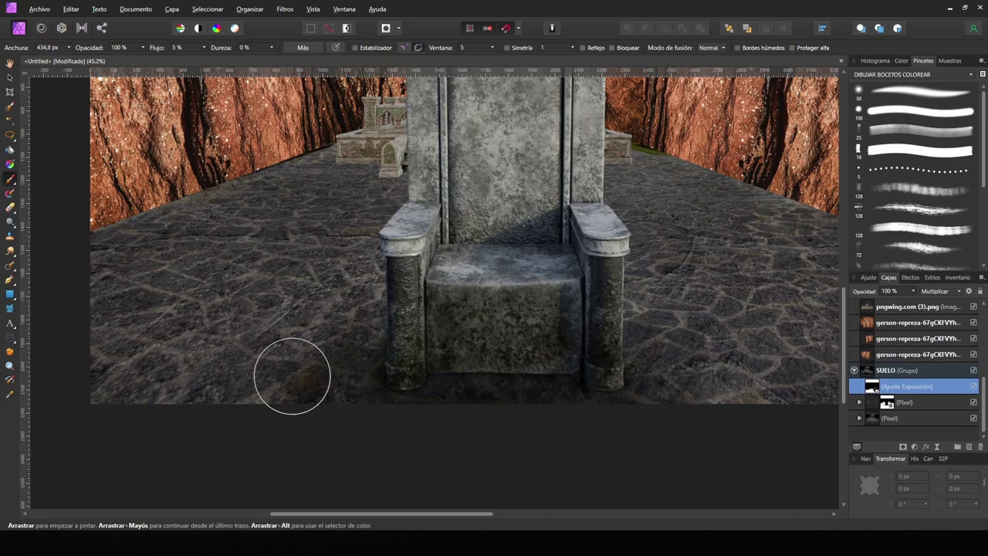
pyautogui.scroll(-3, 823, 377)
pyautogui.scroll(2, 803, 386)
pyautogui.press(']')
pyautogui.press(']')
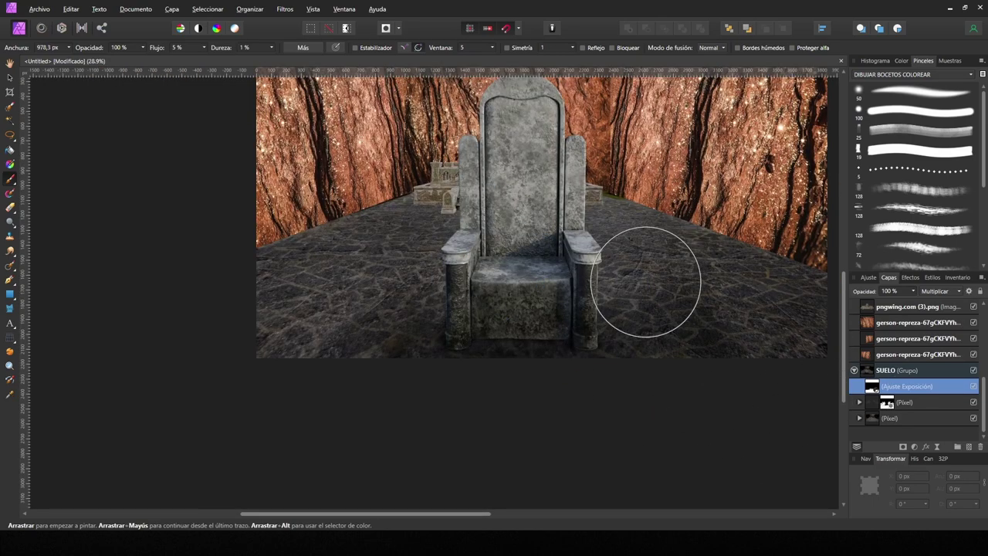
pyautogui.hscroll(-1, 370, 370)
pyautogui.hscroll(-2, 371, 366)
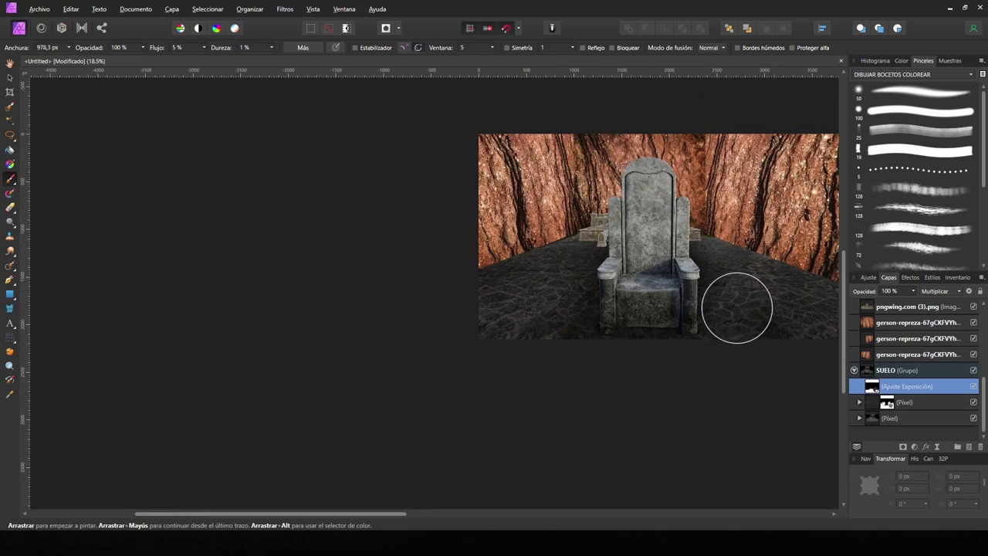
# - With 20% brush flow, paint the rock wall mask to darken the back and upper-left walls
pyautogui.click(188, 50)
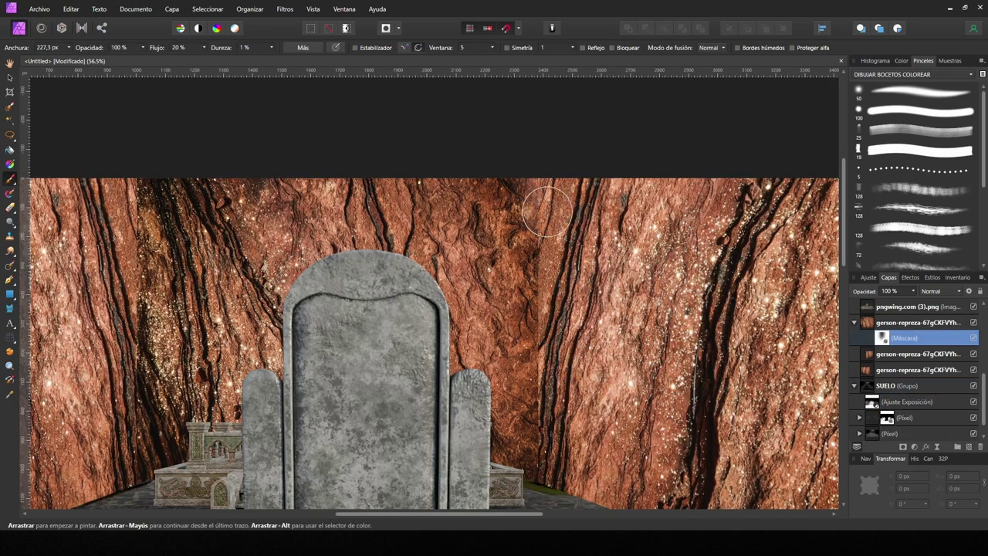
pyautogui.moveTo(546, 210); pyautogui.dragTo(552, 454)
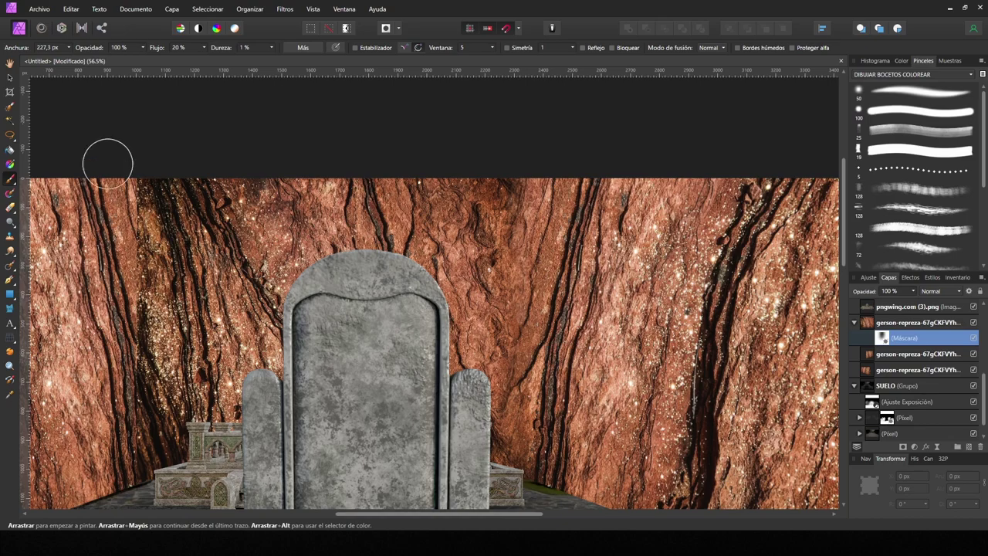
pyautogui.moveTo(108, 164)
pyautogui.mouseDown()
pyautogui.moveTo(137, 362)
pyautogui.moveTo(158, 432)
pyautogui.moveTo(174, 210)
pyautogui.moveTo(158, 463)
pyautogui.moveTo(172, 348)
pyautogui.mouseUp()
pyautogui.scroll(-4, 104, 340)
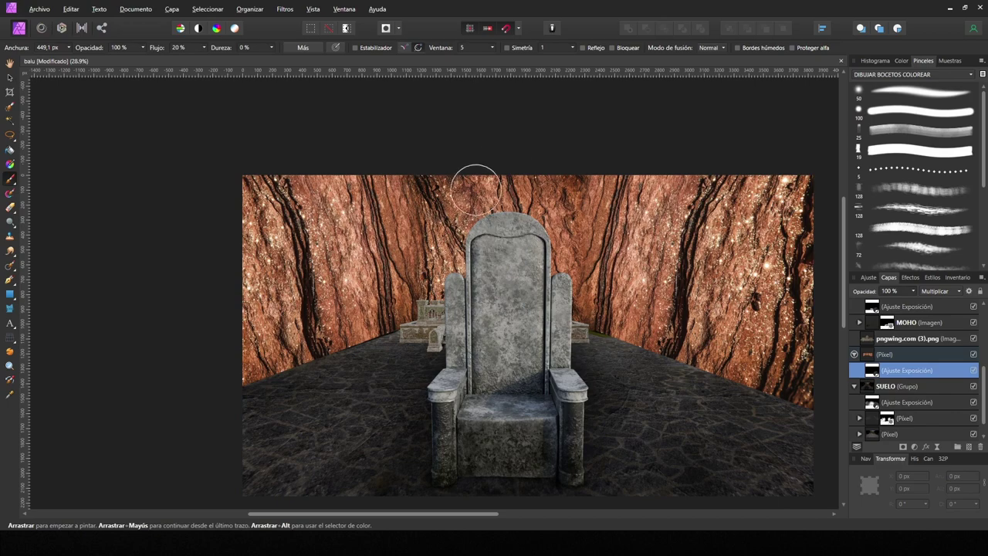
pyautogui.moveTo(475, 190)
pyautogui.mouseDown()
pyautogui.moveTo(567, 148)
pyautogui.moveTo(580, 293)
pyautogui.moveTo(648, 221)
pyautogui.moveTo(683, 258)
pyautogui.moveTo(455, 255)
pyautogui.moveTo(375, 313)
pyautogui.mouseUp()
pyautogui.moveTo(536, 267)
pyautogui.mouseDown()
pyautogui.moveTo(365, 137)
pyautogui.moveTo(267, 377)
pyautogui.moveTo(432, 278)
pyautogui.mouseUp()
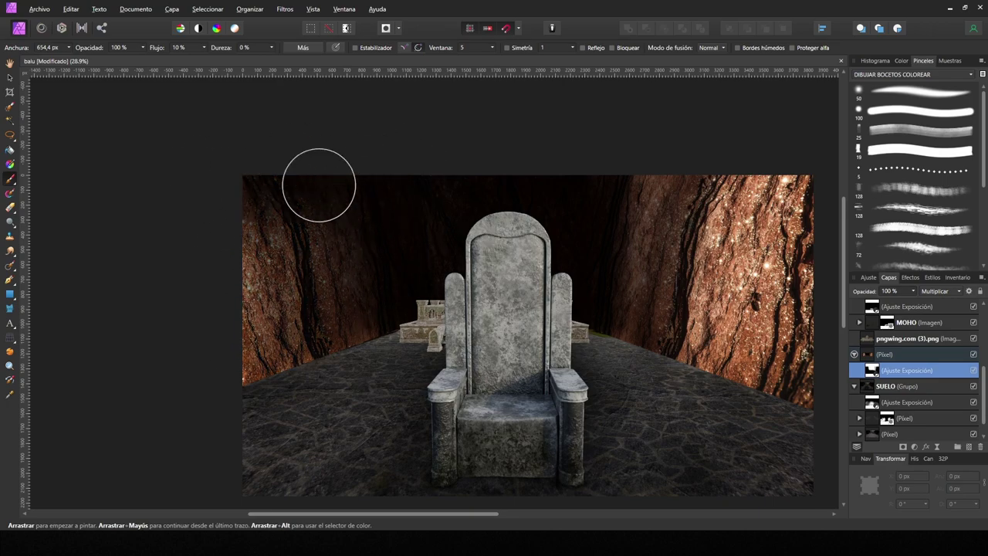
# - Paint the Exposure adjustment to darken the upper right wall and retouch around the back altar
pyautogui.moveTo(650, 139)
pyautogui.mouseDown()
pyautogui.moveTo(779, 197)
pyautogui.moveTo(666, 187)
pyautogui.moveTo(702, 386)
pyautogui.moveTo(779, 366)
pyautogui.moveTo(701, 249)
pyautogui.moveTo(783, 239)
pyautogui.mouseUp()
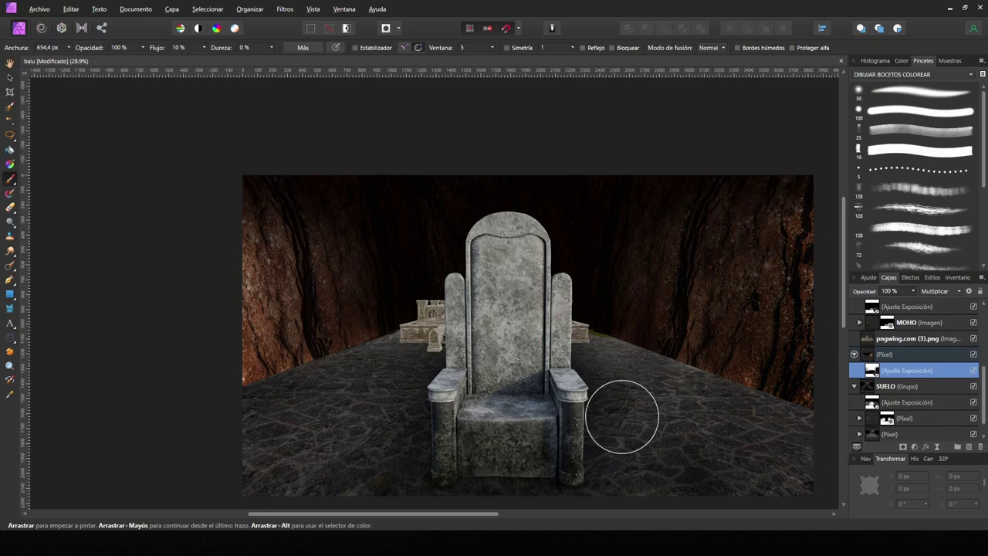
pyautogui.moveTo(666, 434); pyautogui.dragTo(687, 432)
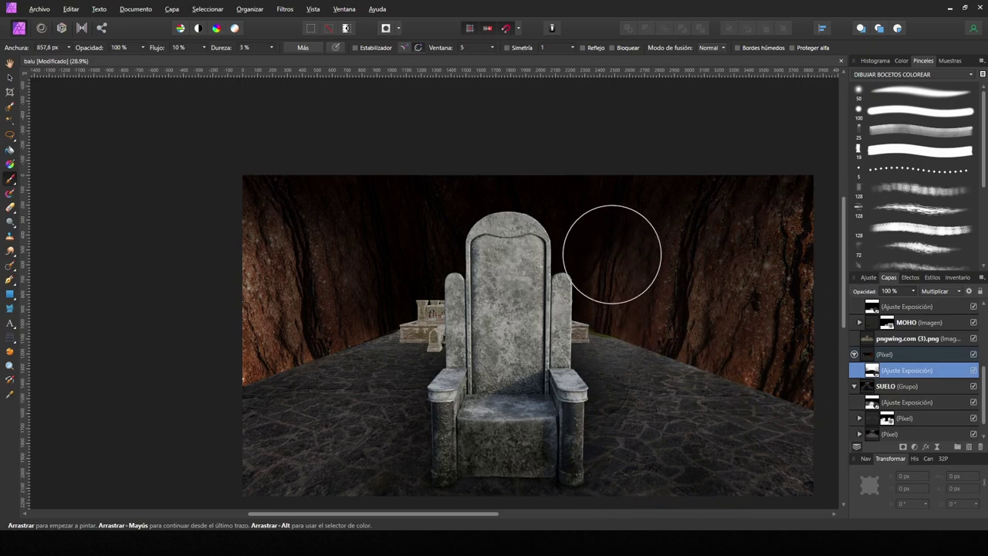
pyautogui.scroll(-1, 523, 308)
pyautogui.scroll(1, 532, 330)
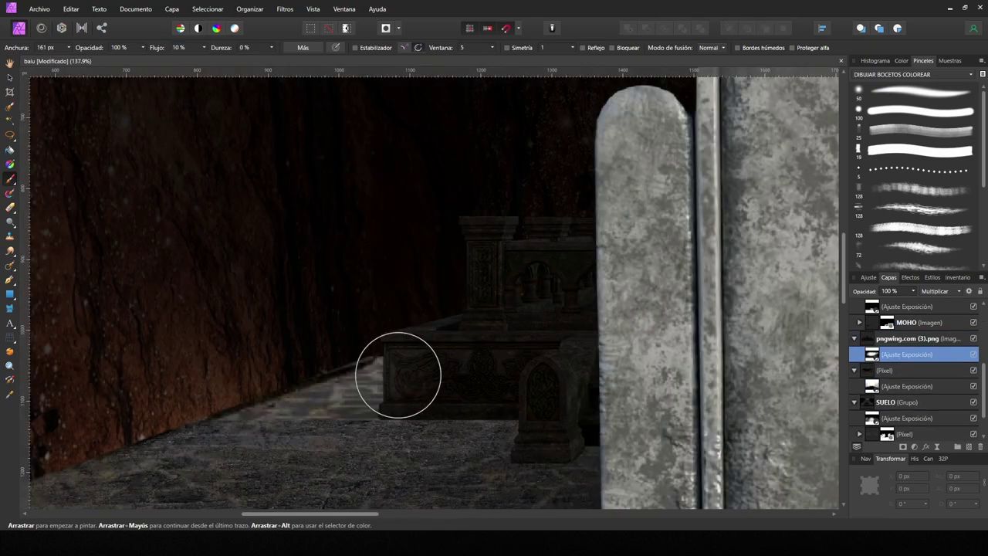
pyautogui.moveTo(512, 371)
pyautogui.mouseDown()
pyautogui.moveTo(540, 430)
pyautogui.moveTo(562, 430)
pyautogui.mouseUp()
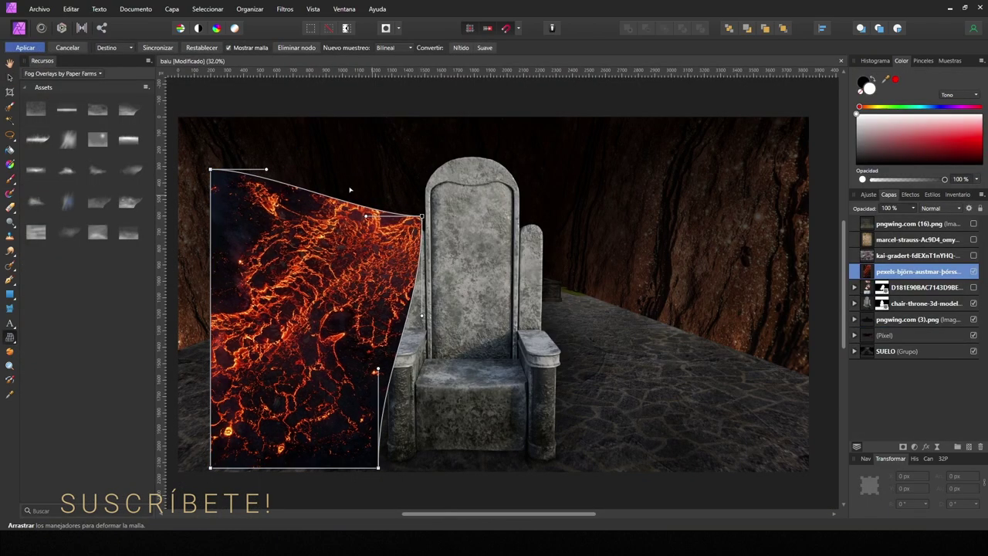
# - Mesh-warp the lava photo's corners and edges into a curving stream left of the throne
pyautogui.moveTo(332, 394); pyautogui.dragTo(156, 442)
pyautogui.moveTo(422, 216); pyautogui.dragTo(425, 248)
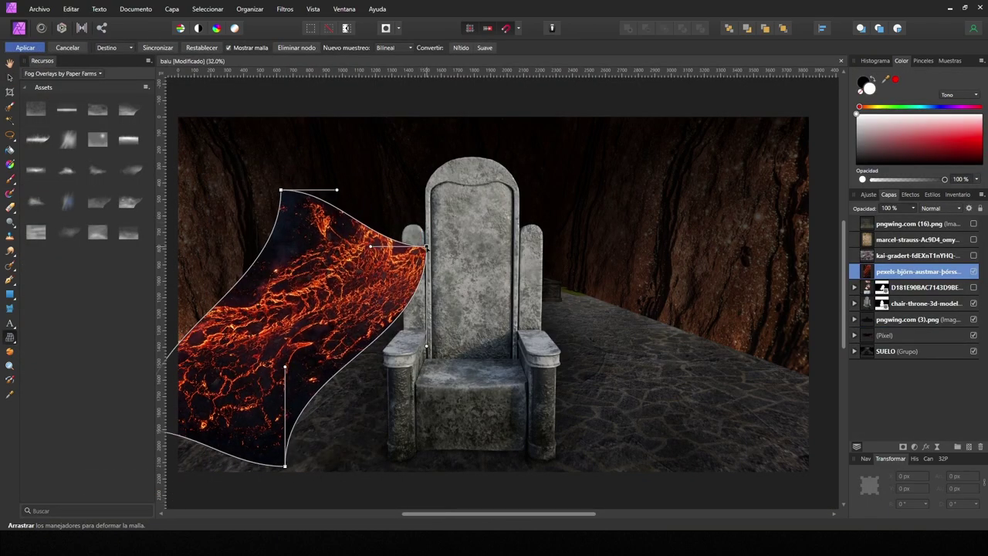
pyautogui.moveTo(378, 467); pyautogui.dragTo(276, 487)
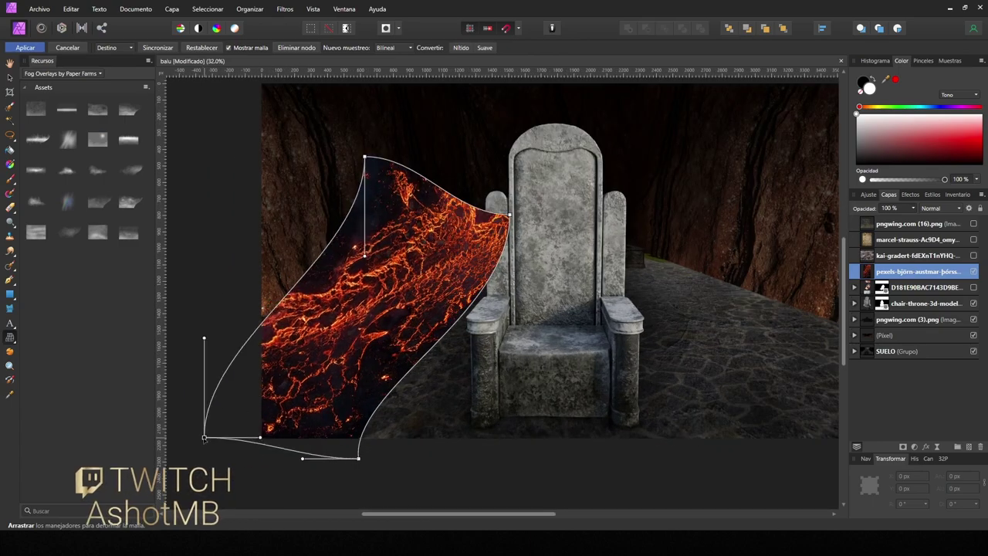
pyautogui.moveTo(192, 448); pyautogui.dragTo(161, 417)
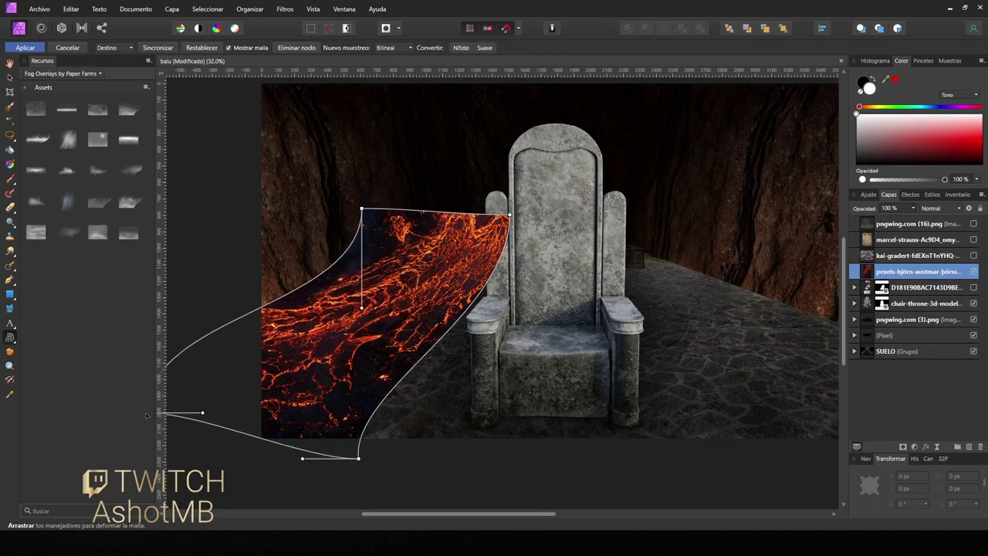
pyautogui.moveTo(510, 215); pyautogui.dragTo(482, 232)
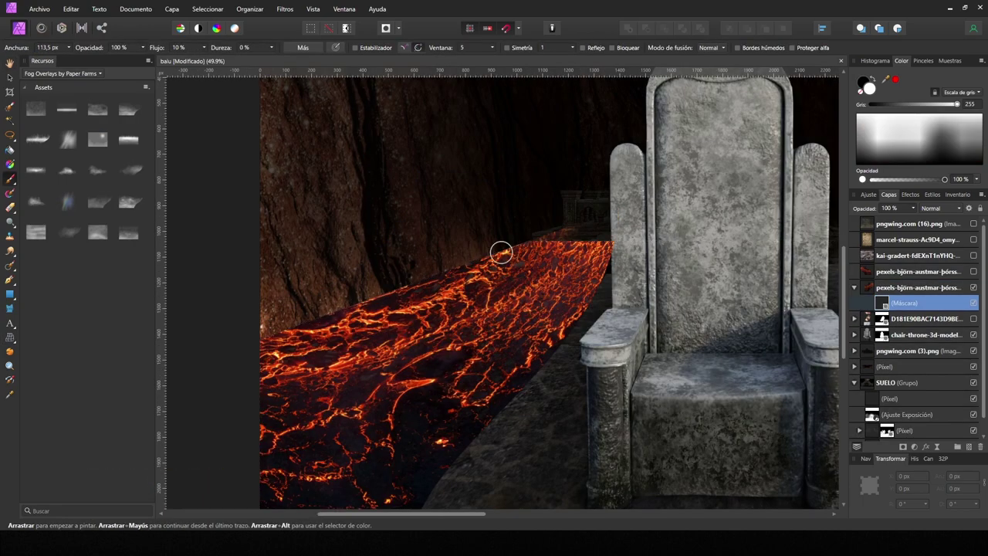
# - Mask the lava stream's lower and right edges so they fade raggedly into rock
pyautogui.scroll(1, 362, 351)
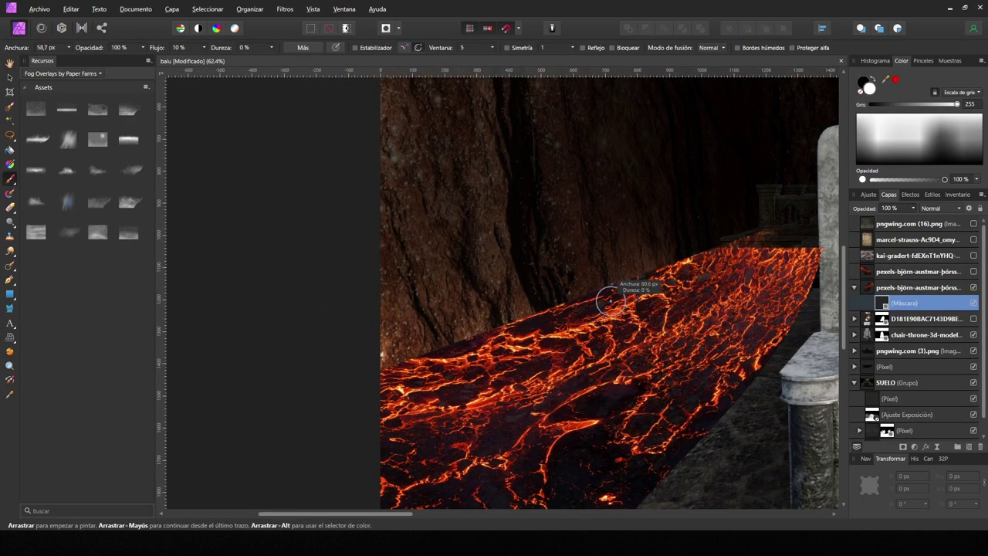
pyautogui.scroll(2, 551, 304)
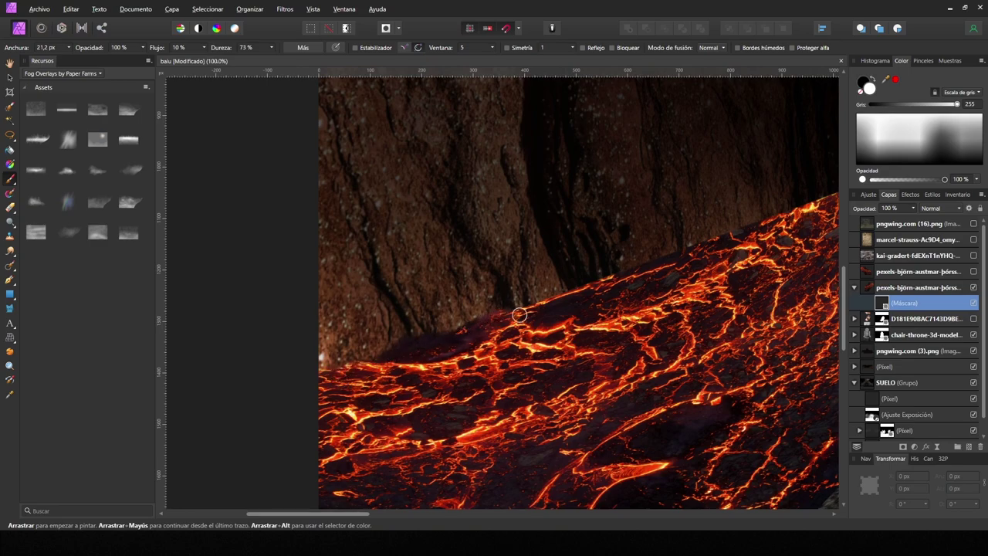
pyautogui.scroll(2, 760, 224)
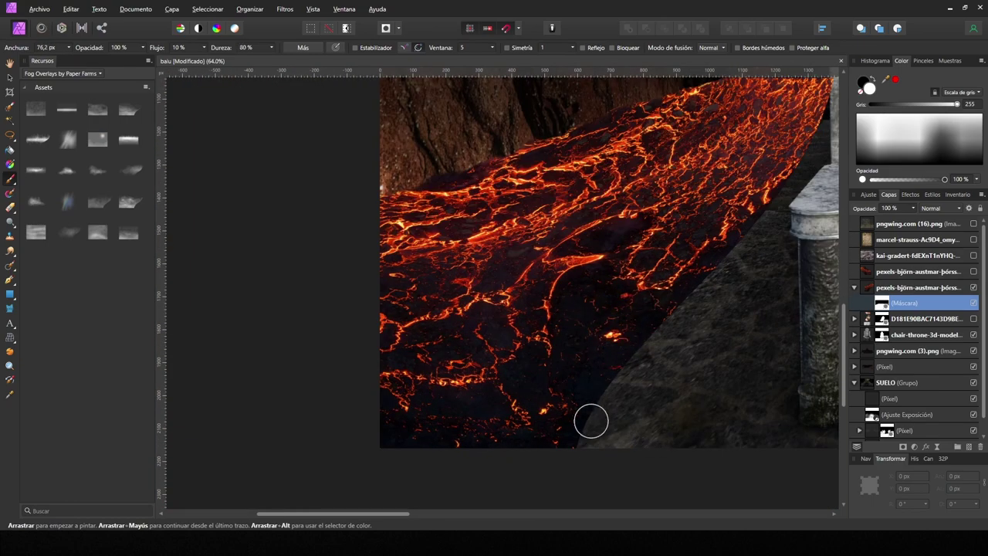
pyautogui.moveTo(587, 421); pyautogui.dragTo(532, 411)
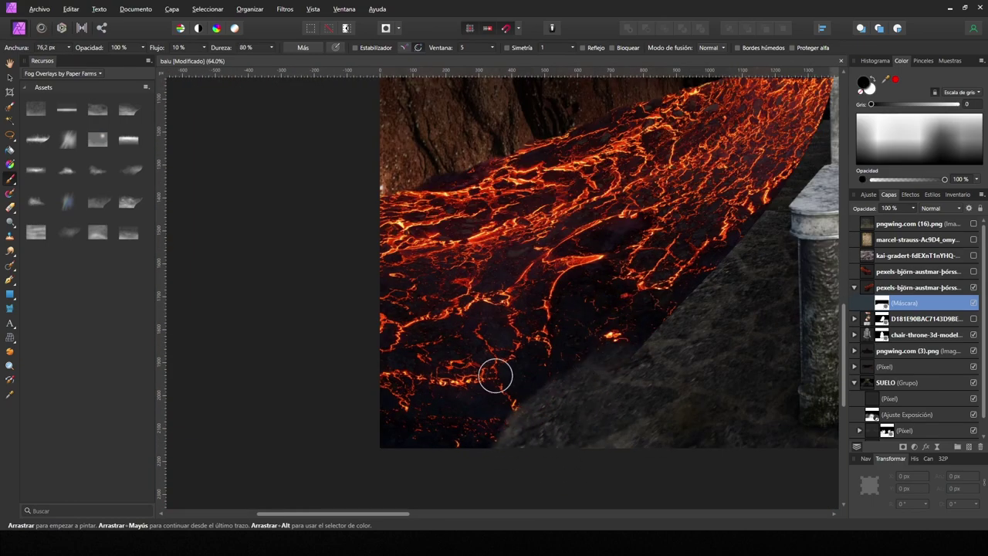
pyautogui.moveTo(495, 376)
pyautogui.mouseDown()
pyautogui.moveTo(481, 421)
pyautogui.moveTo(605, 400)
pyautogui.mouseUp()
pyautogui.moveTo(656, 307)
pyautogui.mouseDown()
pyautogui.moveTo(688, 254)
pyautogui.moveTo(716, 280)
pyautogui.mouseUp()
pyautogui.scroll(-1, 717, 280)
pyautogui.moveTo(477, 394)
pyautogui.mouseDown()
pyautogui.moveTo(588, 317)
pyautogui.moveTo(626, 270)
pyautogui.moveTo(592, 214)
pyautogui.moveTo(541, 467)
pyautogui.moveTo(628, 348)
pyautogui.moveTo(540, 283)
pyautogui.moveTo(545, 311)
pyautogui.mouseUp()
pyautogui.scroll(3, 626, 270)
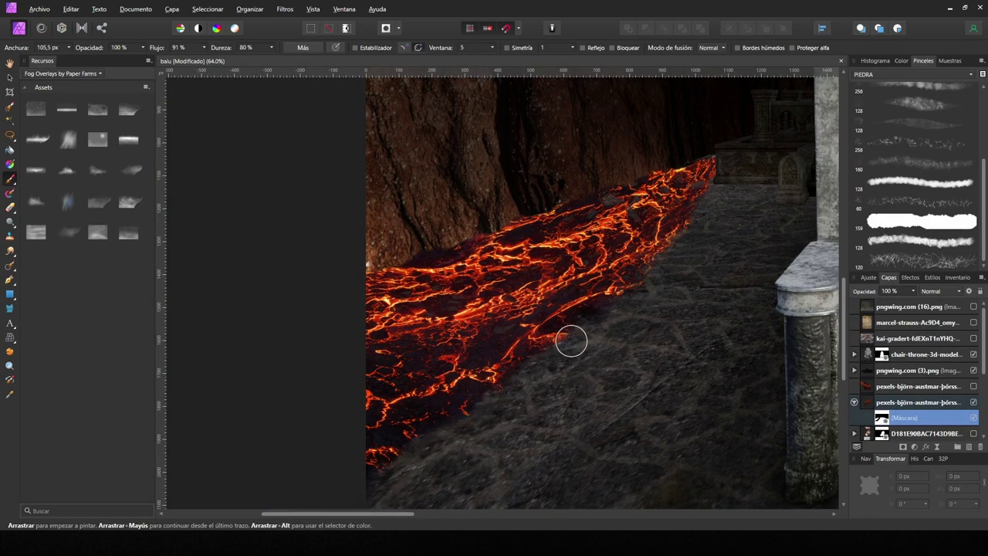
# - Choose and resize hard stone, soft rock and rough-texture brushes for the mask
pyautogui.click(853, 206)
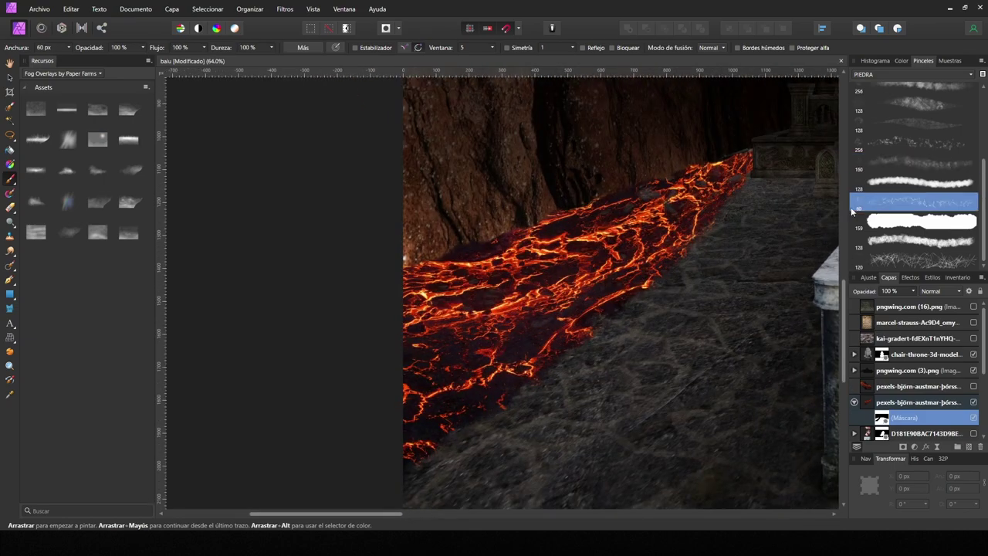
pyautogui.moveTo(558, 352); pyautogui.dragTo(570, 356)
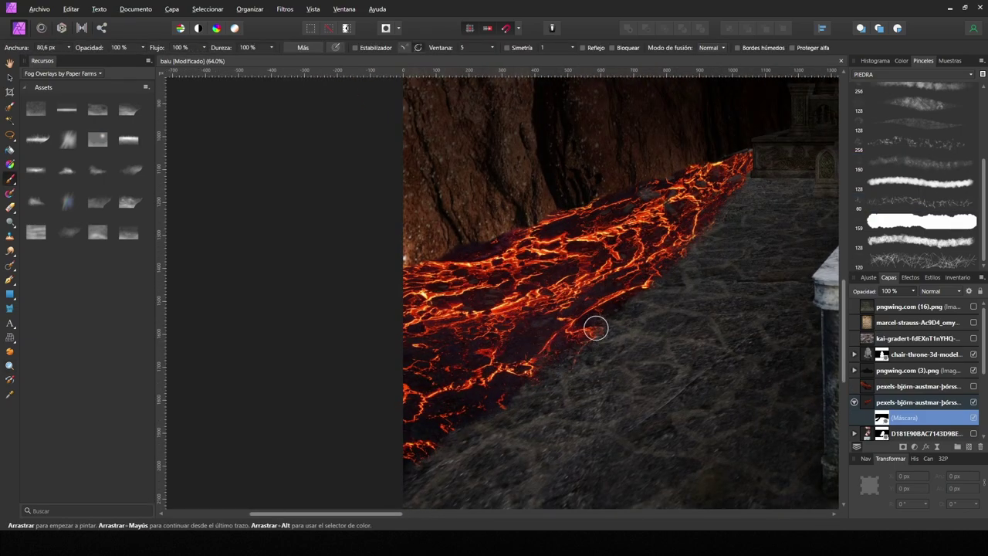
pyautogui.click(911, 123)
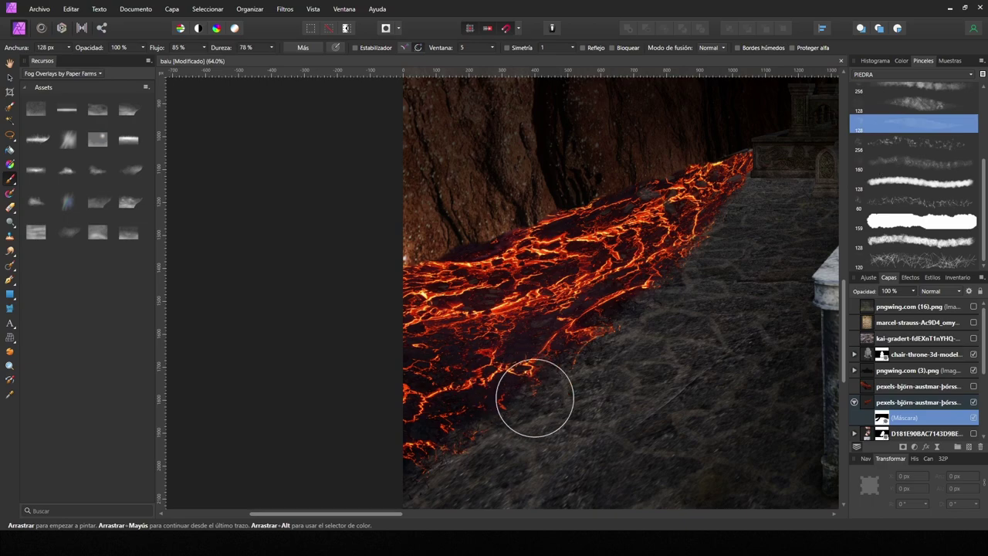
pyautogui.scroll(3, 895, 162)
pyautogui.click(915, 208)
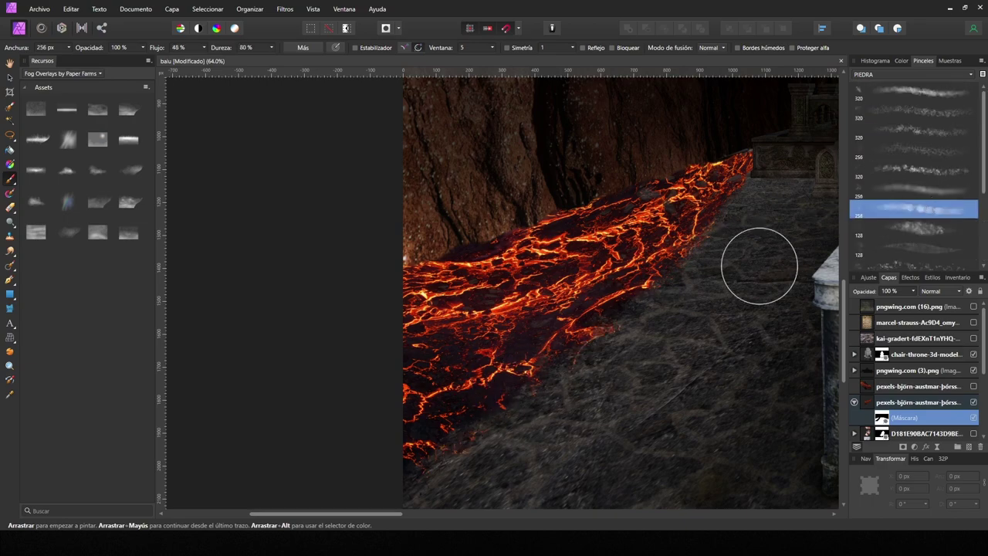
pyautogui.moveTo(614, 324); pyautogui.dragTo(624, 291)
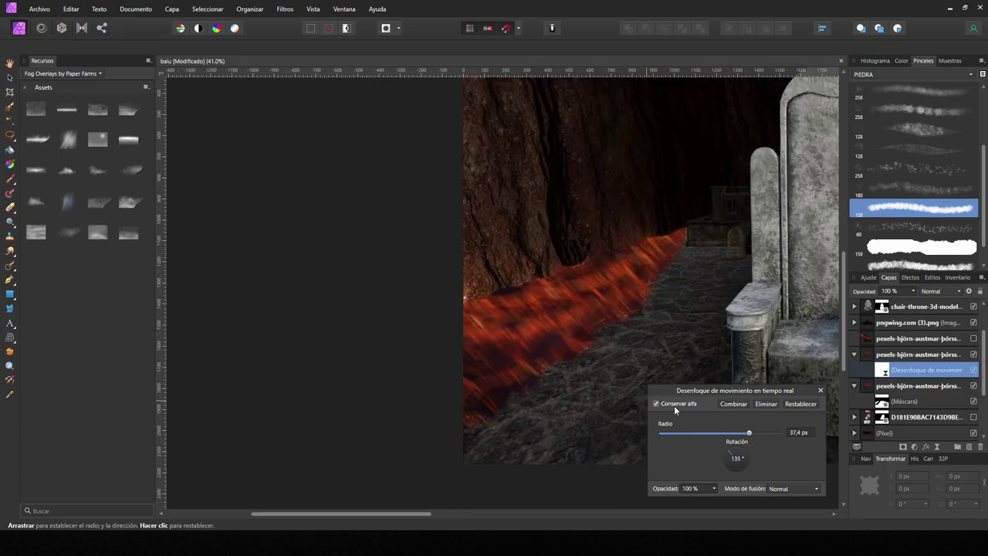
# - Finish a vertical Motion Blur on the lava copy, letting it spread beyond the lava
pyautogui.click(675, 403)
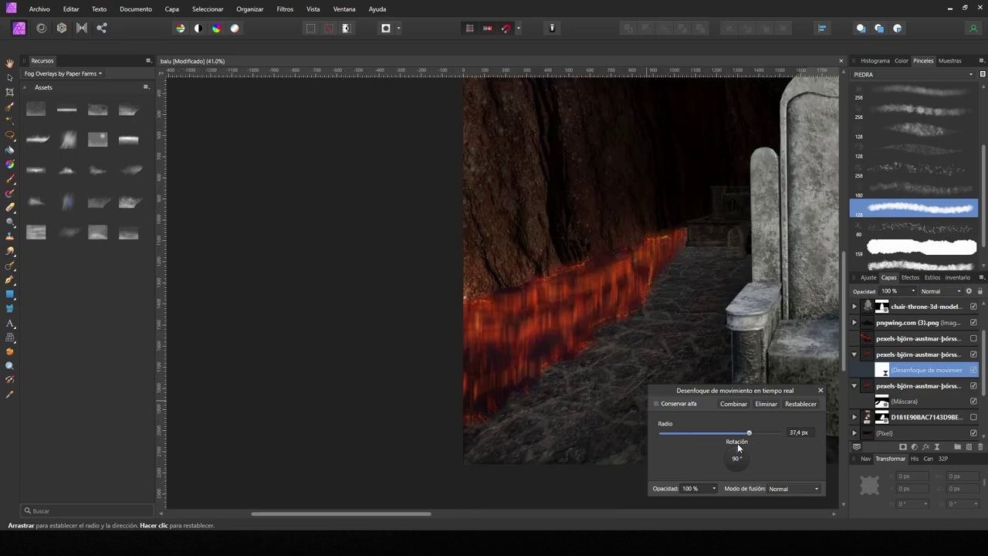
pyautogui.moveTo(833, 355); pyautogui.dragTo(840, 442)
pyautogui.click(821, 390)
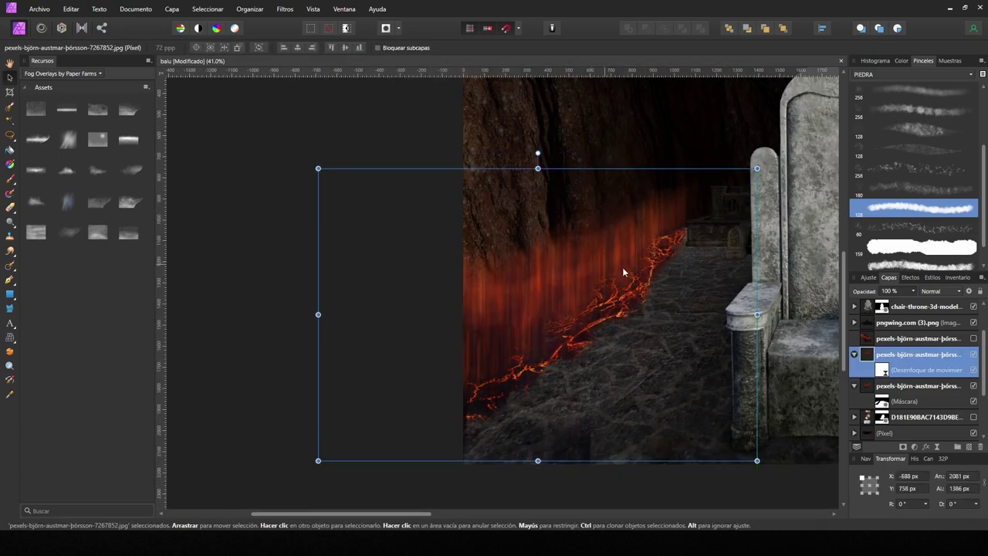
# - Blend the lava copy in Añadir mode, nudge it up, and lower its opacity to 33%
pyautogui.click(939, 291)
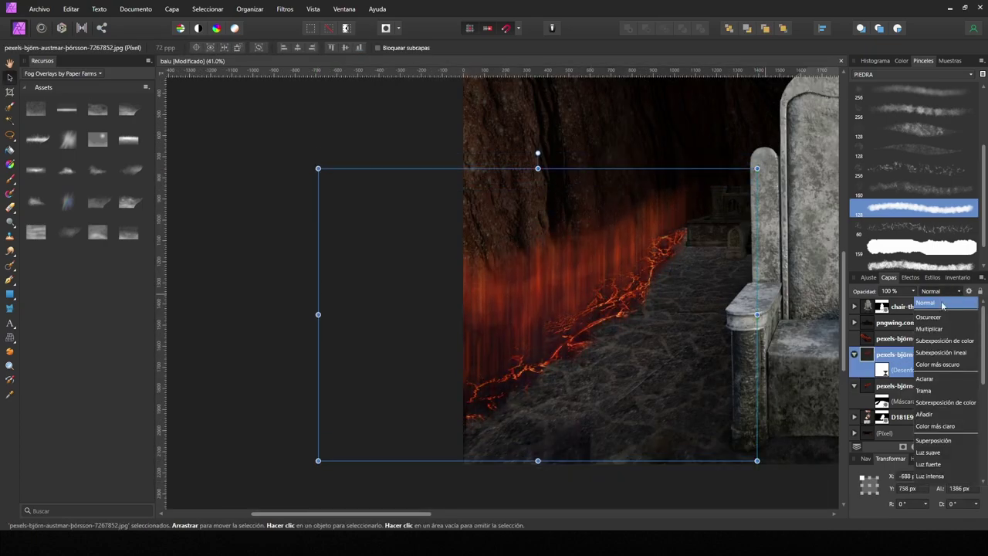
pyautogui.click(924, 415)
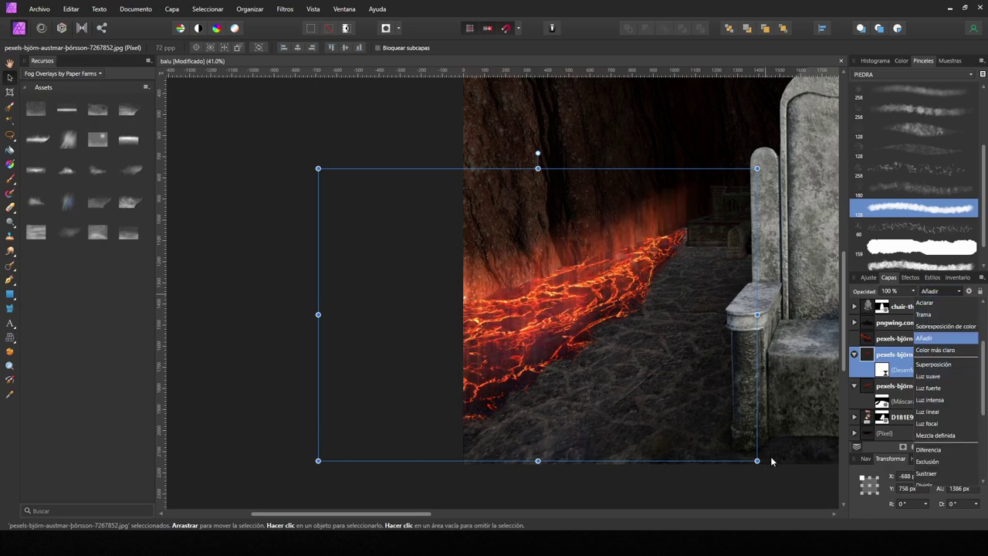
pyautogui.moveTo(672, 361); pyautogui.dragTo(672, 349)
pyautogui.scroll(-2, 671, 349)
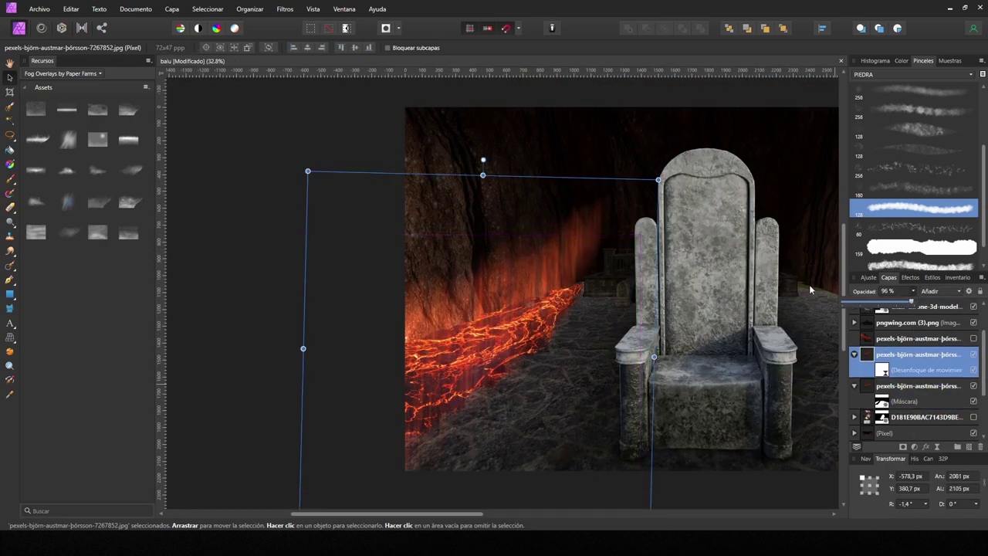
pyautogui.moveTo(912, 301); pyautogui.dragTo(876, 300)
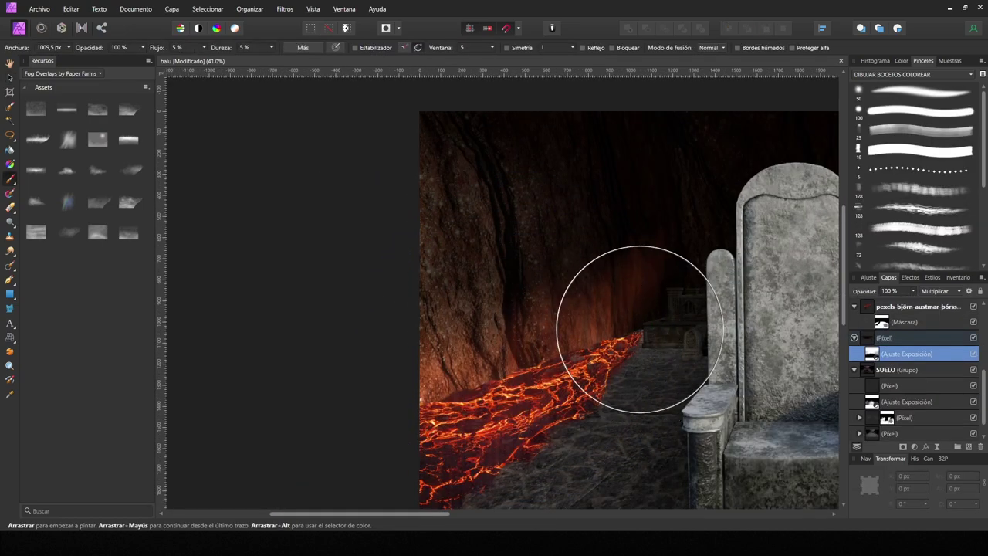
# - Brighten the rock wall beside the lava with broad strokes and steepen the orange tint's blend range
pyautogui.moveTo(639, 329); pyautogui.dragTo(652, 291)
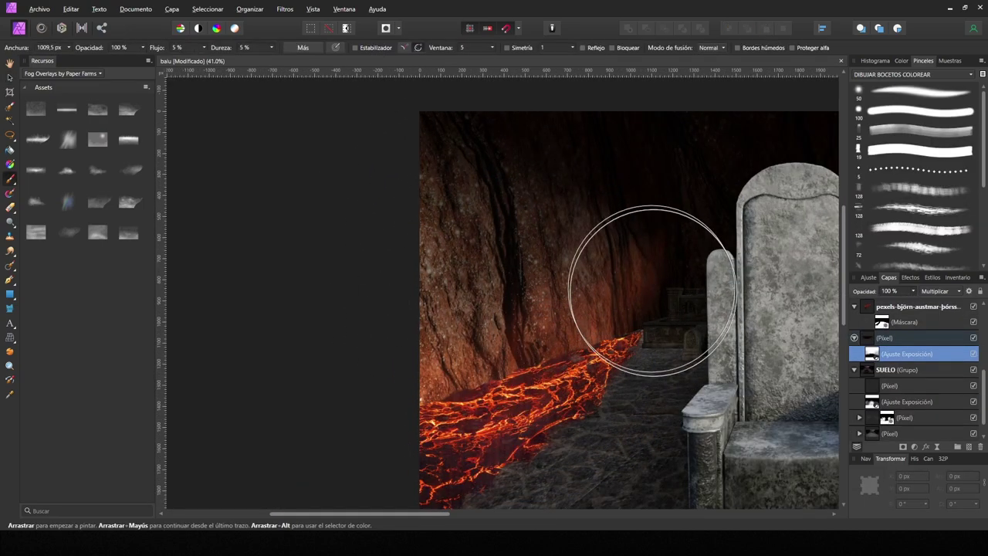
pyautogui.scroll(3, 732, 220)
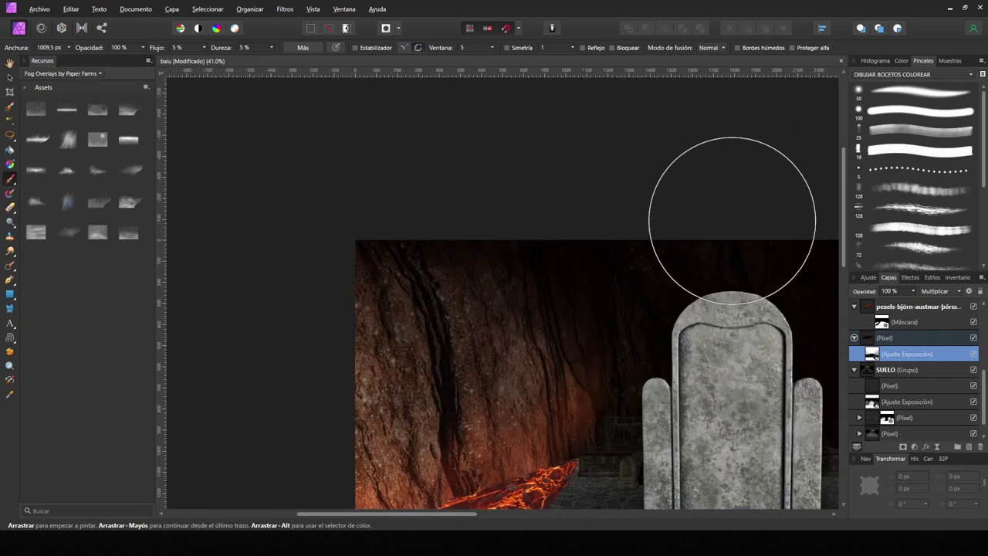
pyautogui.press(']')
pyautogui.scroll(-2, 551, 224)
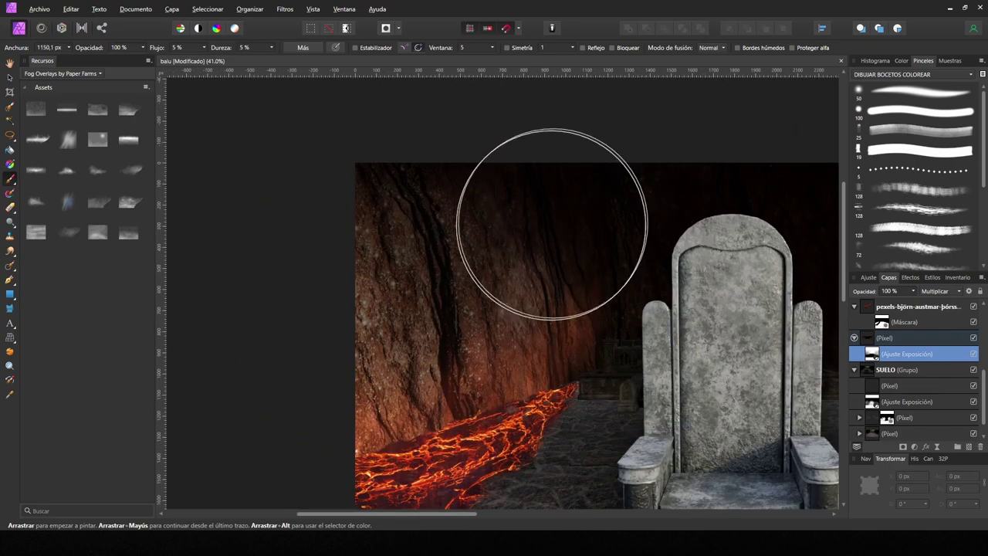
pyautogui.click(969, 291)
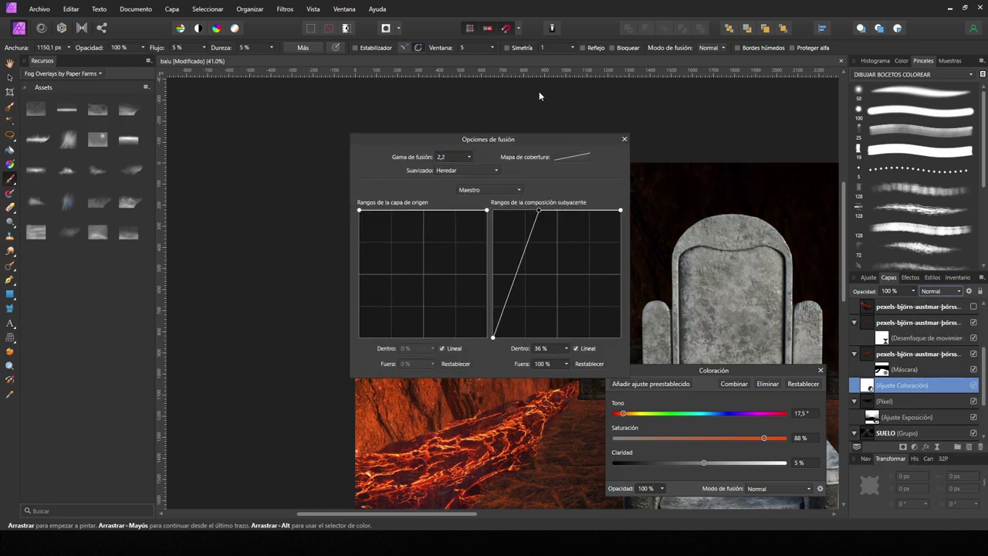
# - Raise the orange tint's lightness to 12%, refine its hue, nest it with exposure, and size brush to 440 px
pyautogui.moveTo(704, 463); pyautogui.dragTo(710, 466)
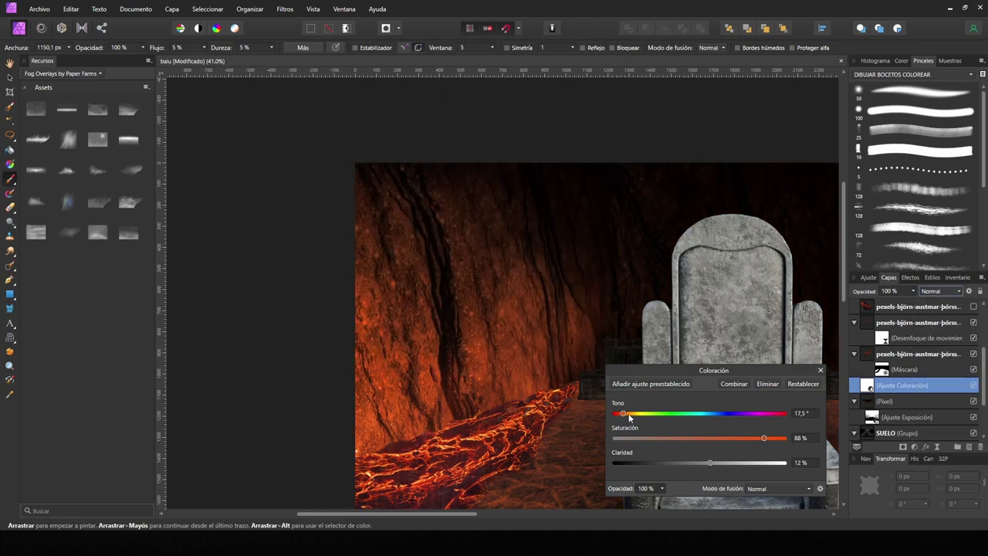
pyautogui.moveTo(629, 418); pyautogui.dragTo(624, 417)
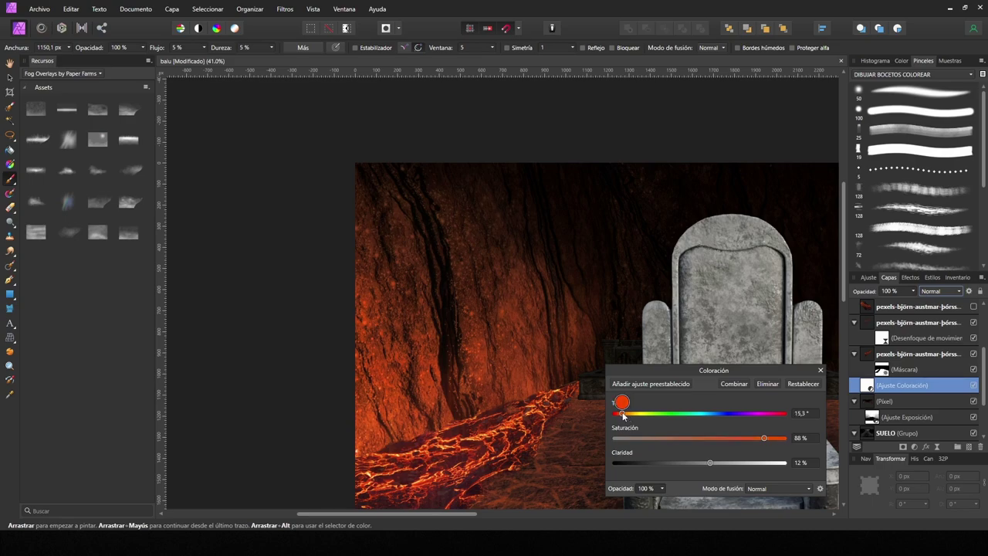
pyautogui.click(820, 370)
pyautogui.scroll(-1, 463, 355)
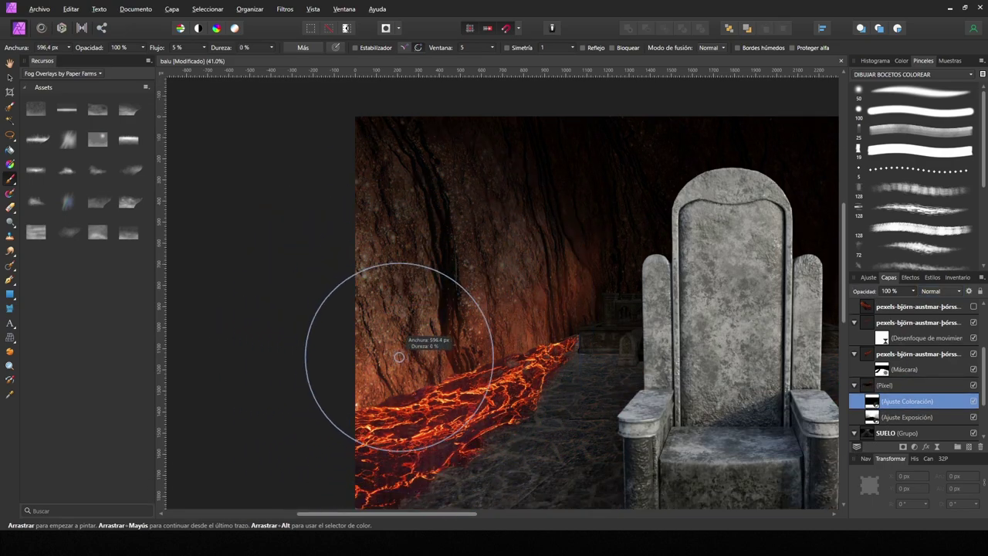
pyautogui.moveTo(399, 356); pyautogui.dragTo(418, 369)
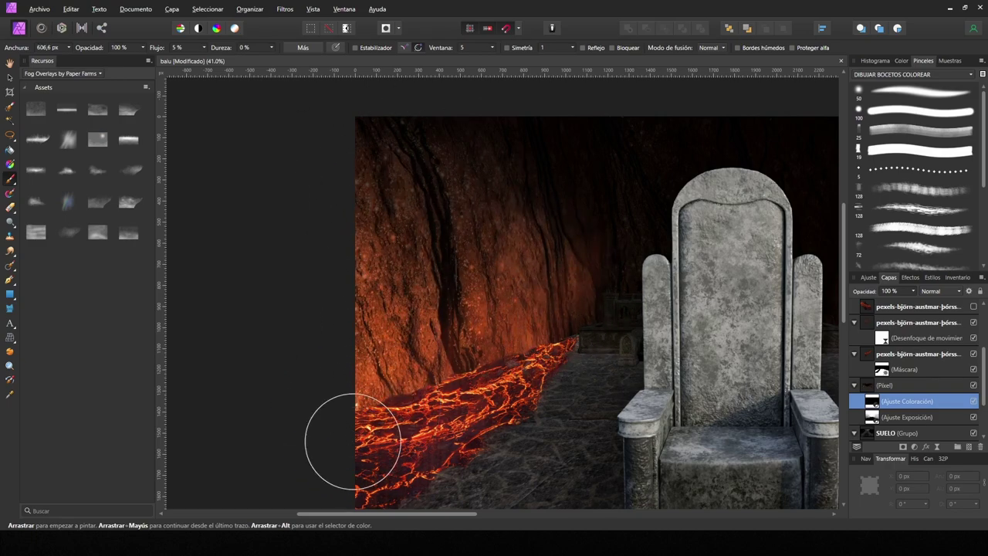
pyautogui.scroll(-1, 503, 380)
pyautogui.hscroll(1, 503, 379)
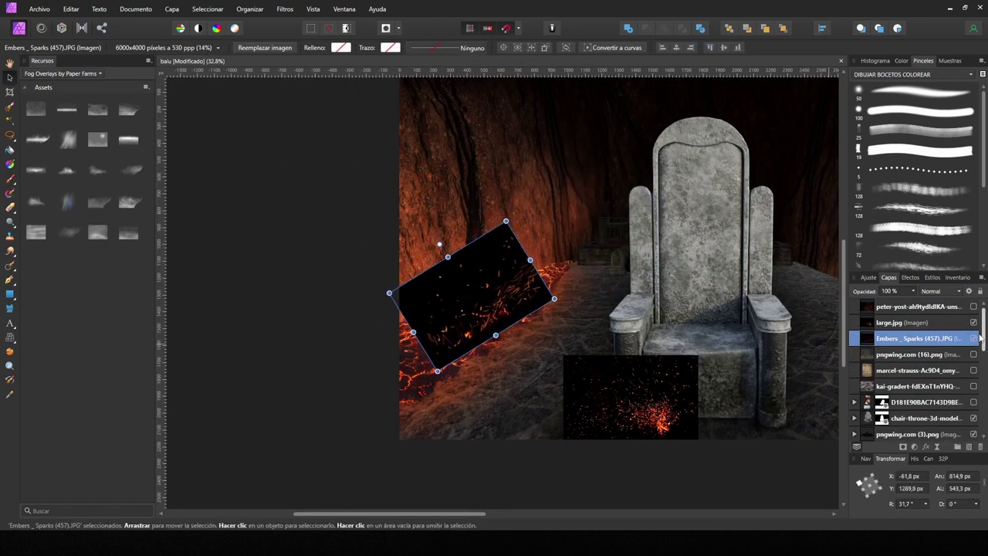
# - Blend the Embers image in Trama mode, rotated and moved up along the lava
pyautogui.click(937, 291)
pyautogui.click(923, 390)
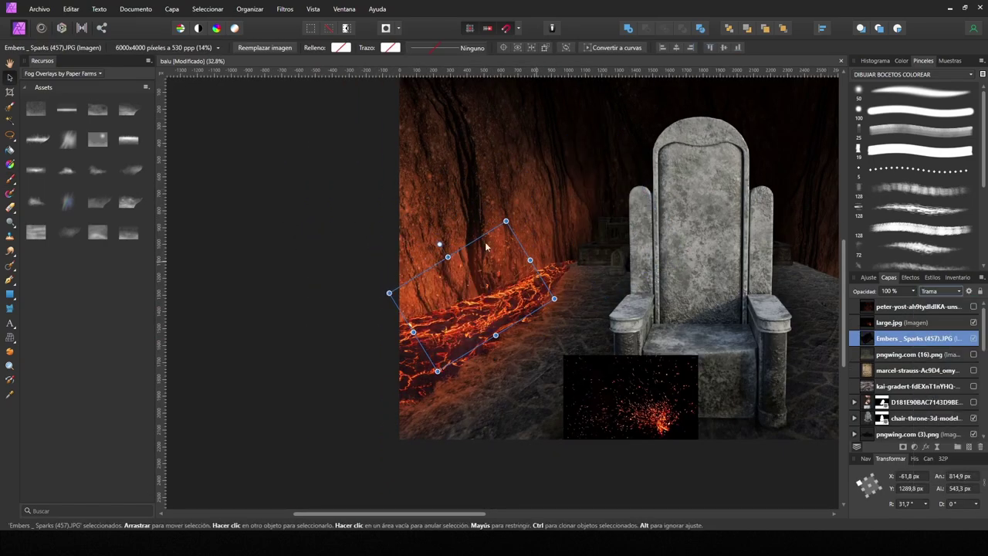
pyautogui.moveTo(439, 244); pyautogui.dragTo(426, 255)
pyautogui.moveTo(494, 318); pyautogui.dragTo(488, 296)
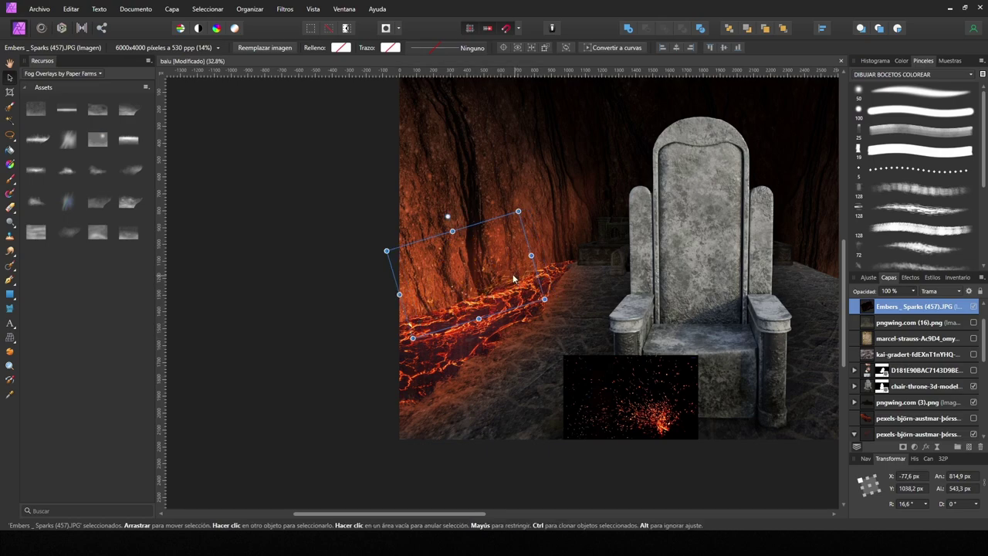
# - Place large.jpg in Añadir mode, flipped horizontally and rotated about 27° along the lava
pyautogui.click(606, 367)
pyautogui.moveTo(686, 364); pyautogui.dragTo(617, 308)
pyautogui.click(937, 291)
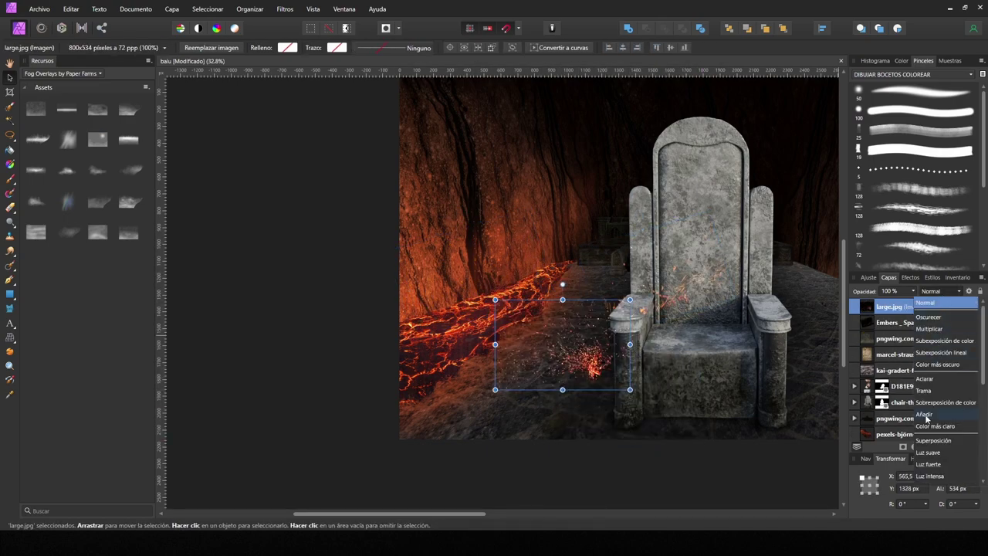
pyautogui.click(924, 338)
pyautogui.moveTo(561, 344); pyautogui.dragTo(446, 294)
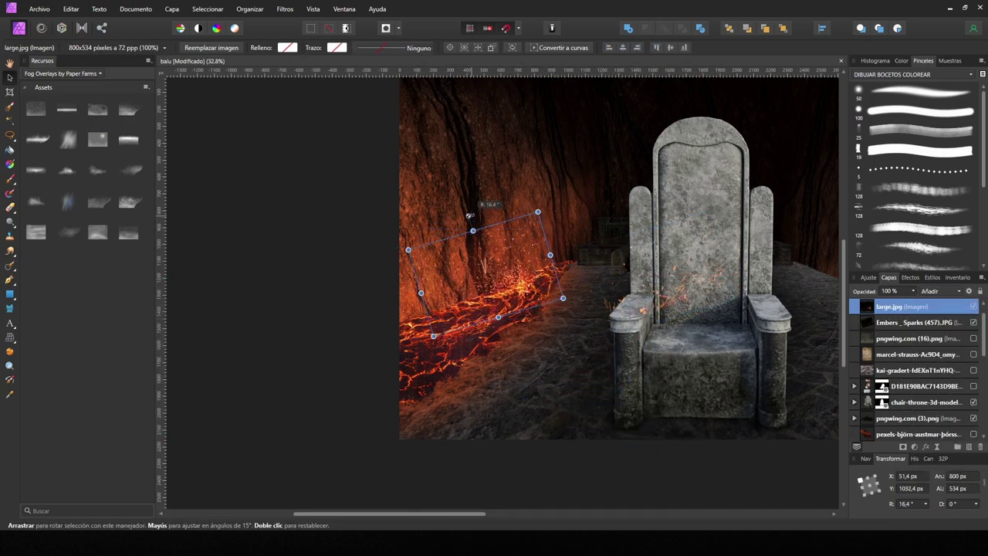
pyautogui.moveTo(446, 233); pyautogui.dragTo(418, 240)
pyautogui.click(249, 8)
pyautogui.click(295, 206)
pyautogui.moveTo(474, 326); pyautogui.dragTo(436, 316)
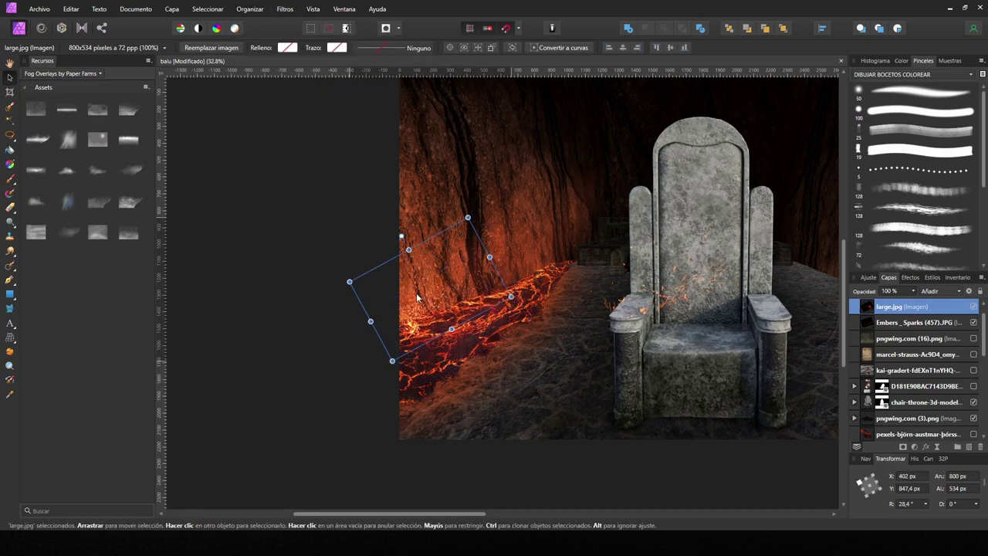
# - Rotate the Embers image further to follow the lava flow
pyautogui.click(432, 308)
pyautogui.scroll(3, 432, 309)
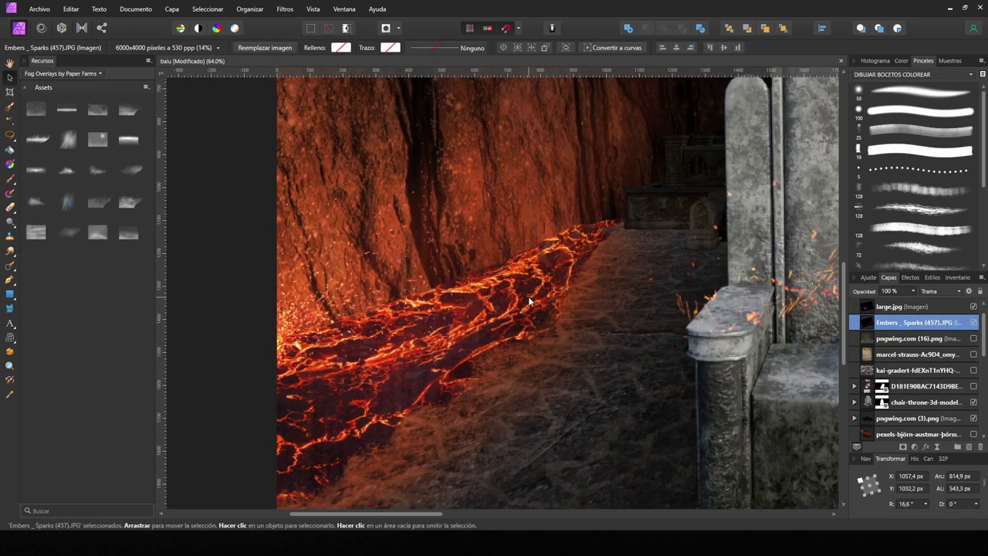
pyautogui.scroll(-2, 417, 301)
pyautogui.moveTo(376, 286)
pyautogui.mouseDown()
pyautogui.moveTo(398, 262)
pyautogui.moveTo(386, 294)
pyautogui.mouseUp()
# - Group the lava and sparks layers, flip the group horizontally, and place it on the right wall
pyautogui.hotkey('ctrl', 'g')
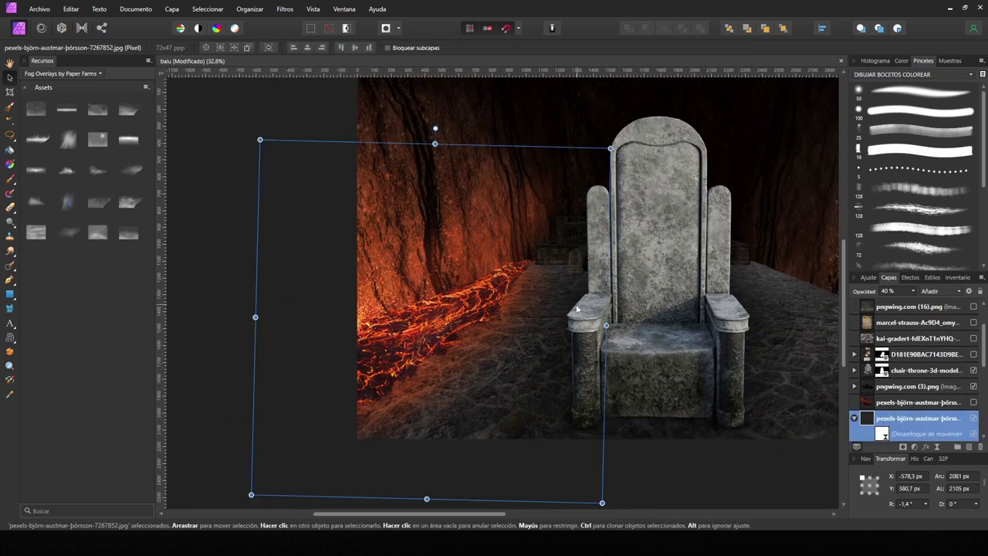
pyautogui.scroll(-4, 464, 309)
pyautogui.click(249, 8)
pyautogui.click(282, 168)
pyautogui.moveTo(355, 347); pyautogui.dragTo(601, 350)
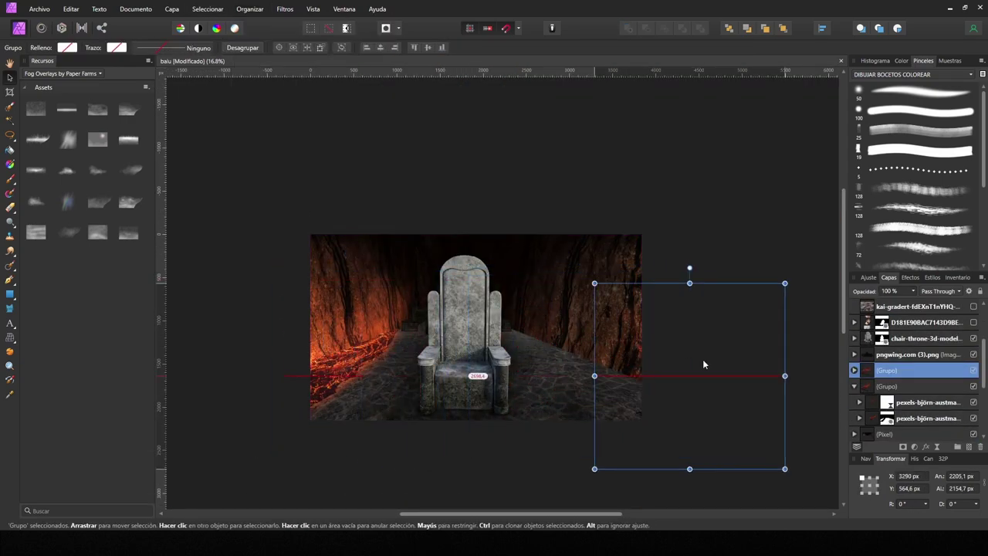
pyautogui.hotkey('ctrl', 'z')
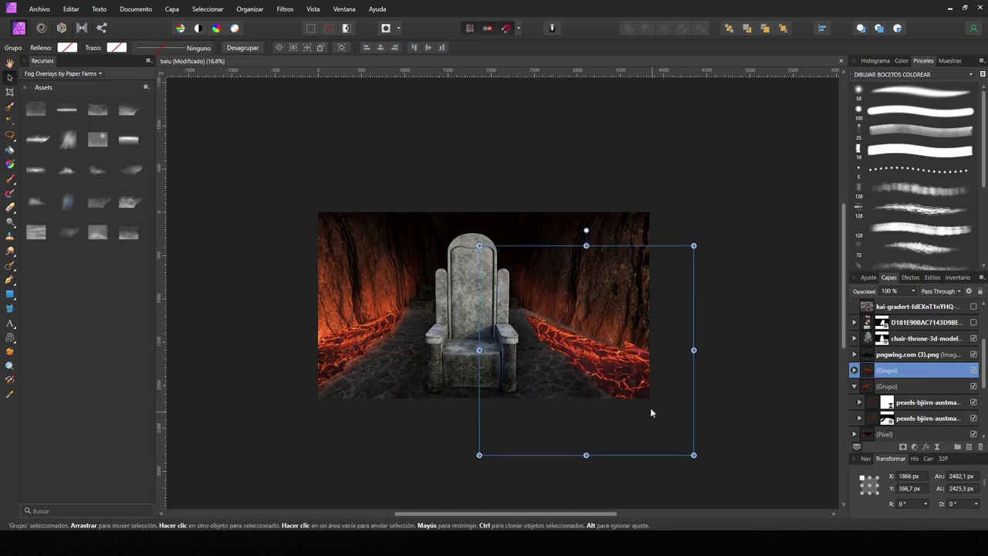
pyautogui.click(694, 399)
# - Paint a brighter red lava glow on the exposure mask with a large 10%-flow brush
pyautogui.scroll(2, 695, 400)
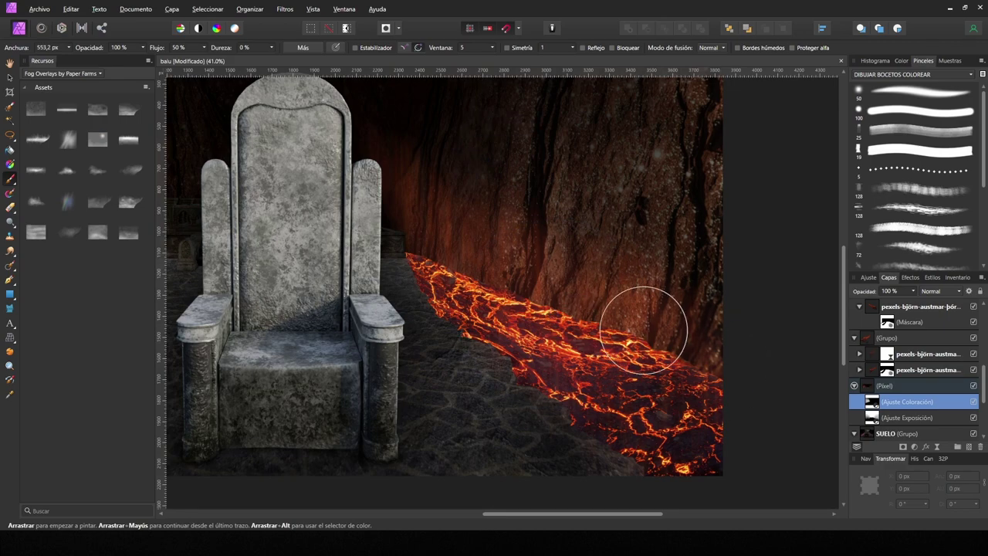
pyautogui.press('[')
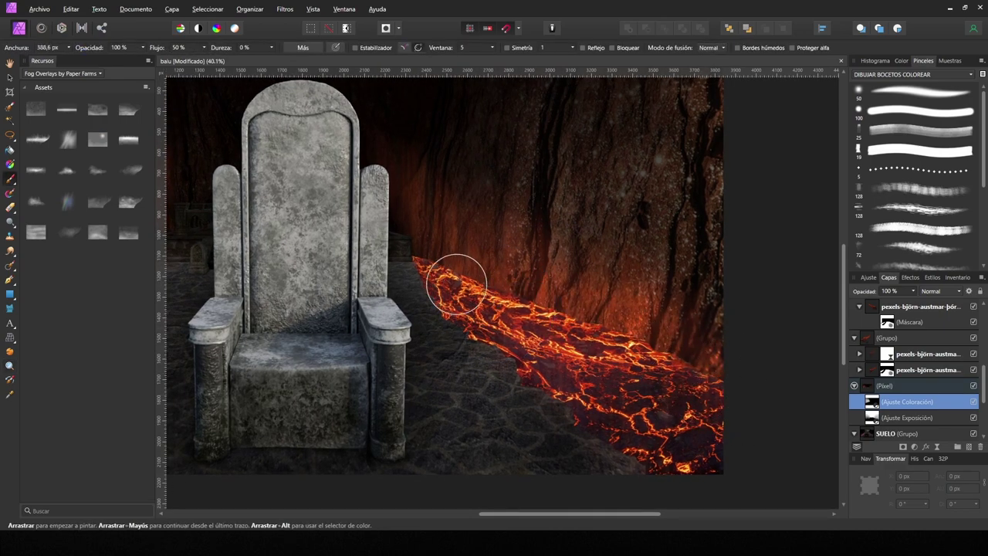
pyautogui.press(']')
pyautogui.press(']')
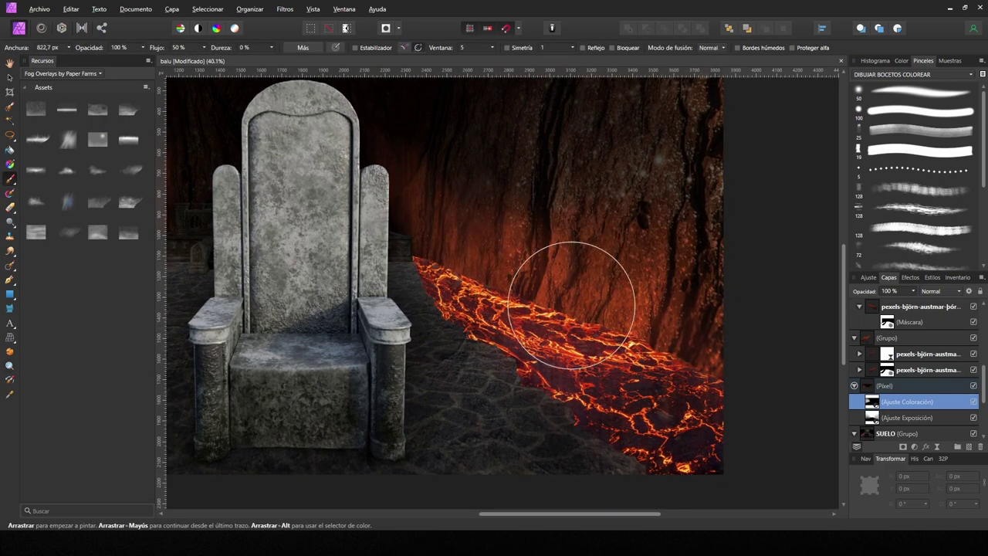
pyautogui.click(873, 418)
pyautogui.moveTo(701, 363); pyautogui.dragTo(558, 392)
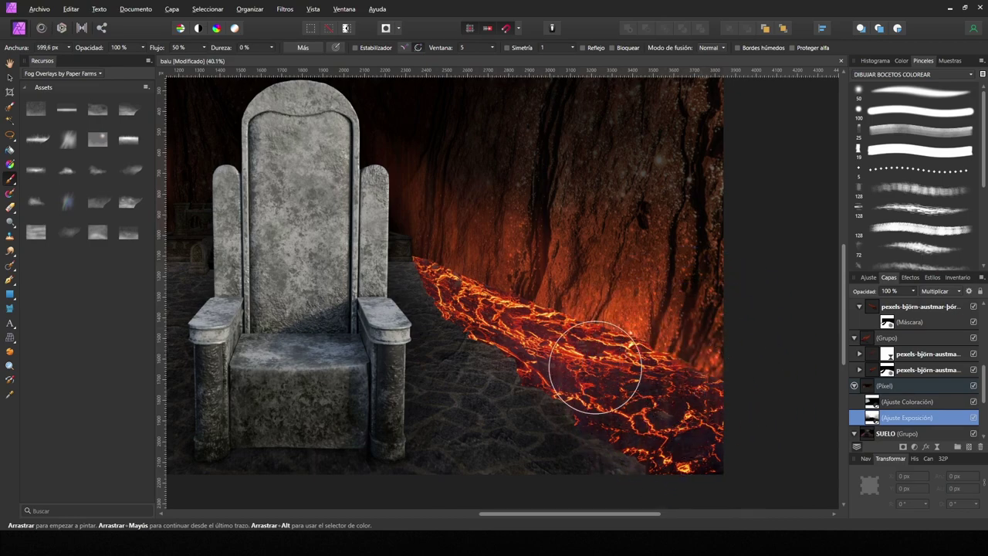
pyautogui.hotkey('shift', '1')
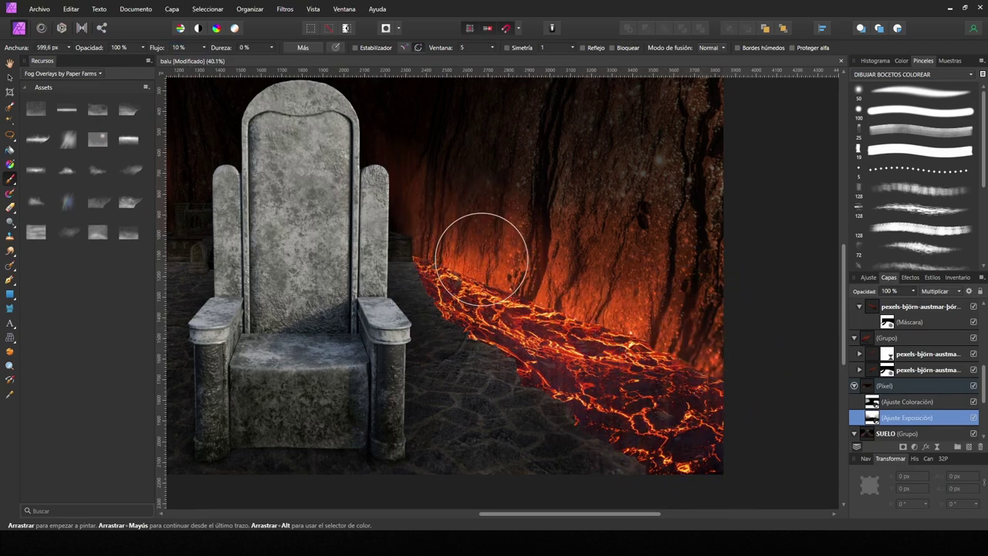
pyautogui.moveTo(473, 242); pyautogui.dragTo(474, 264)
pyautogui.moveTo(643, 333); pyautogui.dragTo(755, 218)
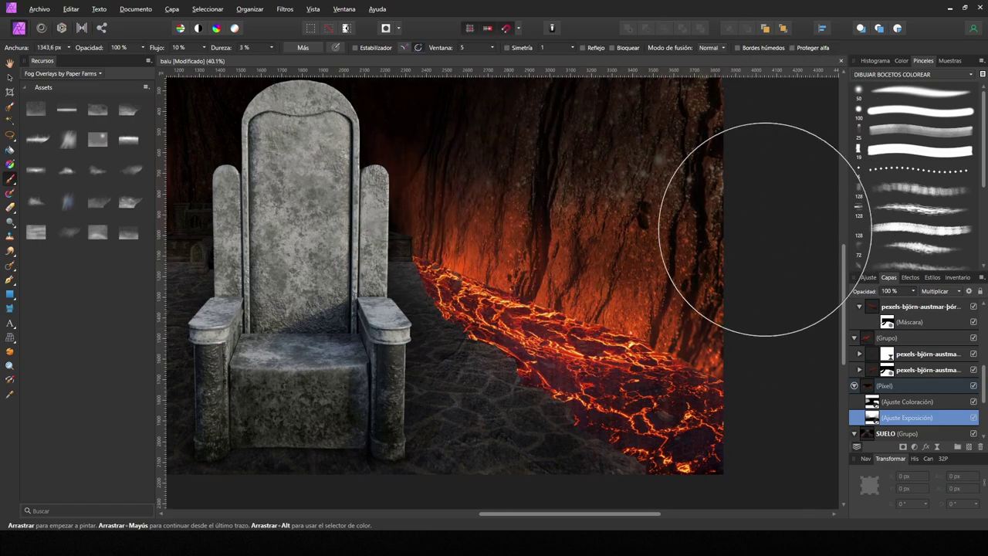
pyautogui.scroll(-2, 918, 177)
pyautogui.scroll(-3, 800, 171)
pyautogui.click(864, 401)
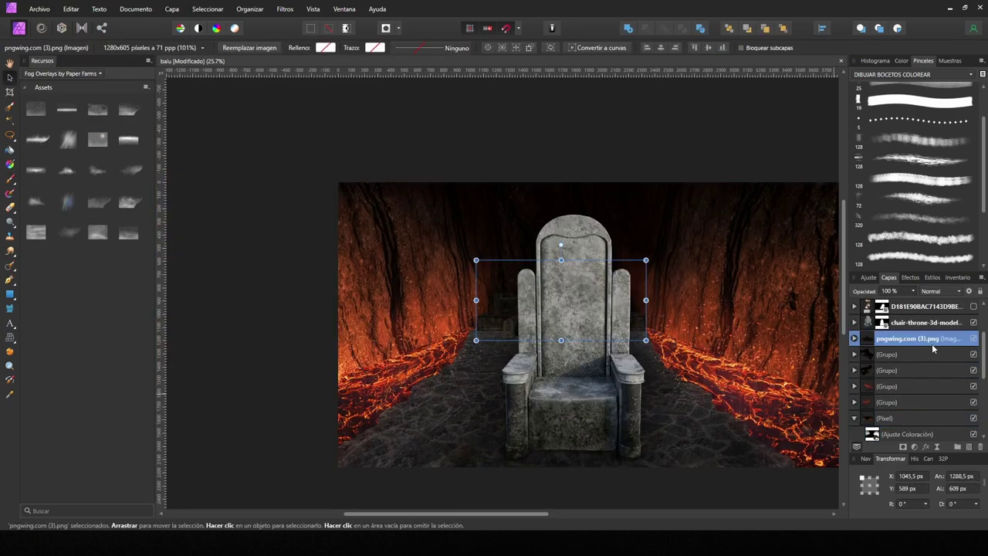
# - Show the guinea pig photo and scale it onto the throne at about 942 × 2040 px
pyautogui.click(926, 353)
pyautogui.click(973, 353)
pyautogui.moveTo(692, 117); pyautogui.dragTo(628, 221)
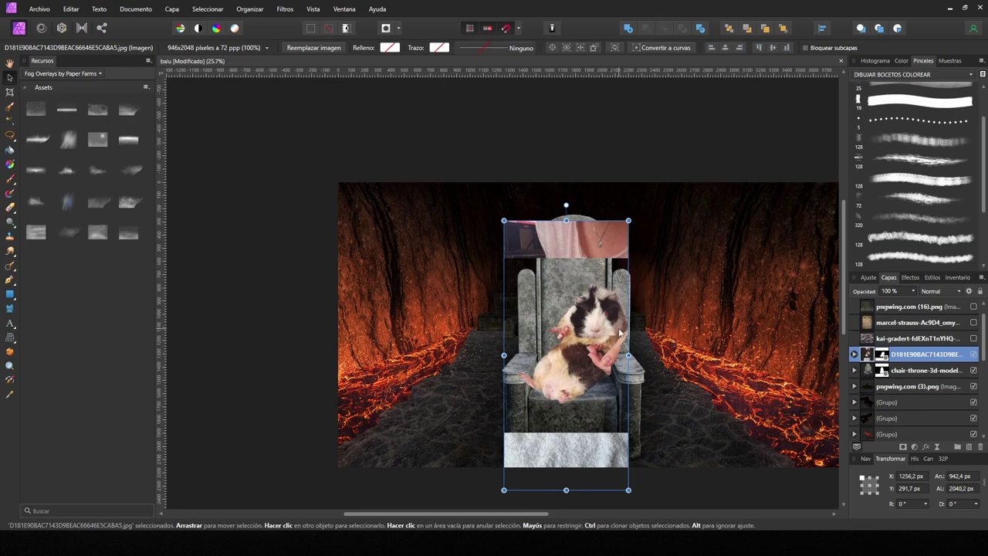
# - Mask the guinea pig photo and paint out the pink strip above the throne at 50% flow
pyautogui.click(903, 446)
pyautogui.press('b')
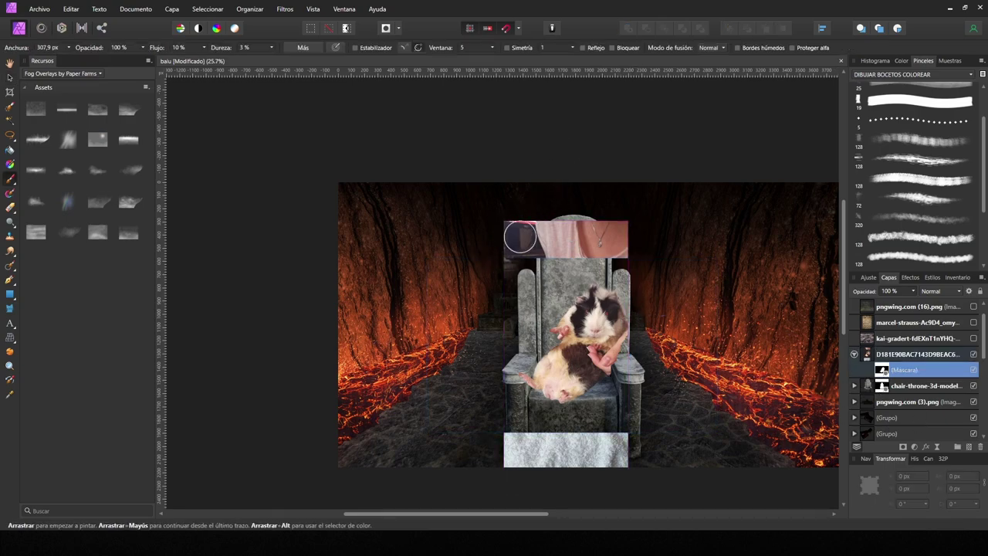
pyautogui.press('5')
pyautogui.moveTo(533, 239)
pyautogui.mouseDown()
pyautogui.moveTo(619, 223)
pyautogui.moveTo(576, 199)
pyautogui.mouseUp()
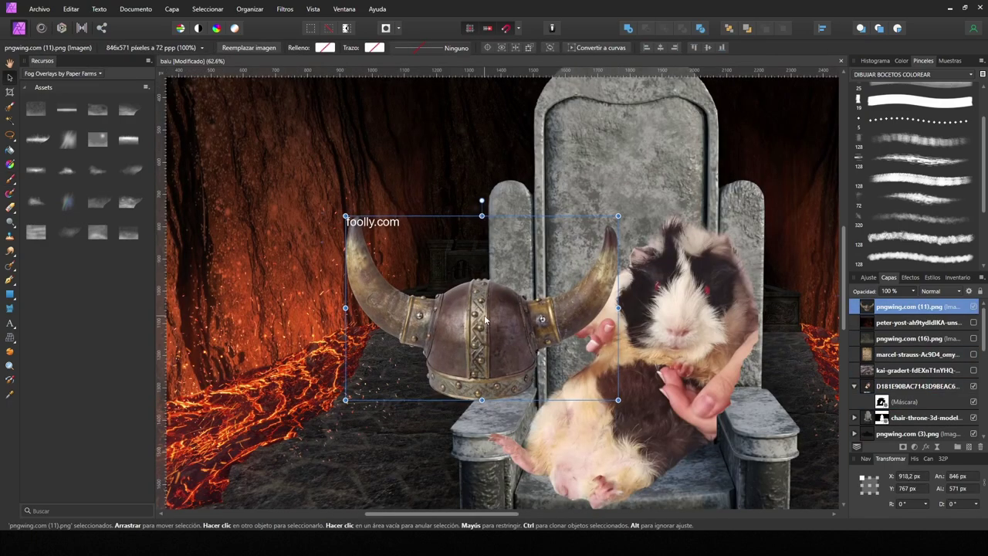
# - Erase the helmet down to one horn, then place it and a flipped copy on the pig's head
pyautogui.moveTo(430, 303); pyautogui.dragTo(490, 369)
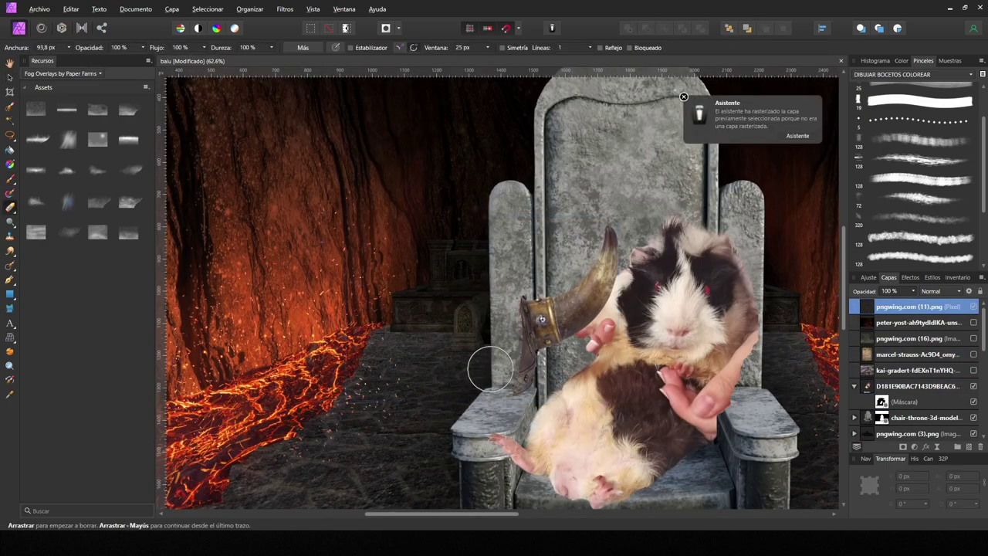
pyautogui.press('v')
pyautogui.moveTo(555, 309)
pyautogui.mouseDown()
pyautogui.moveTo(784, 284)
pyautogui.moveTo(739, 261)
pyautogui.mouseUp()
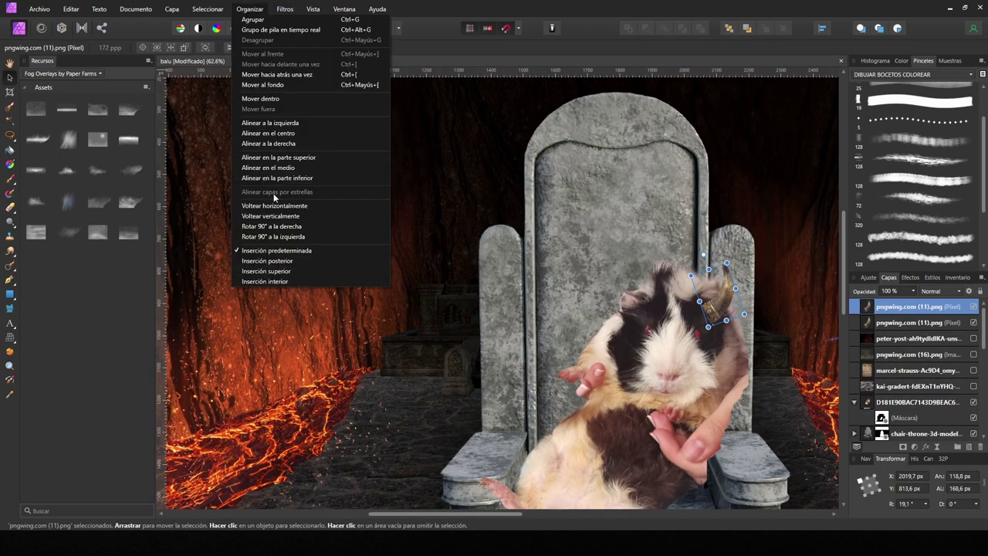
pyautogui.click(274, 205)
pyautogui.moveTo(713, 301); pyautogui.dragTo(631, 301)
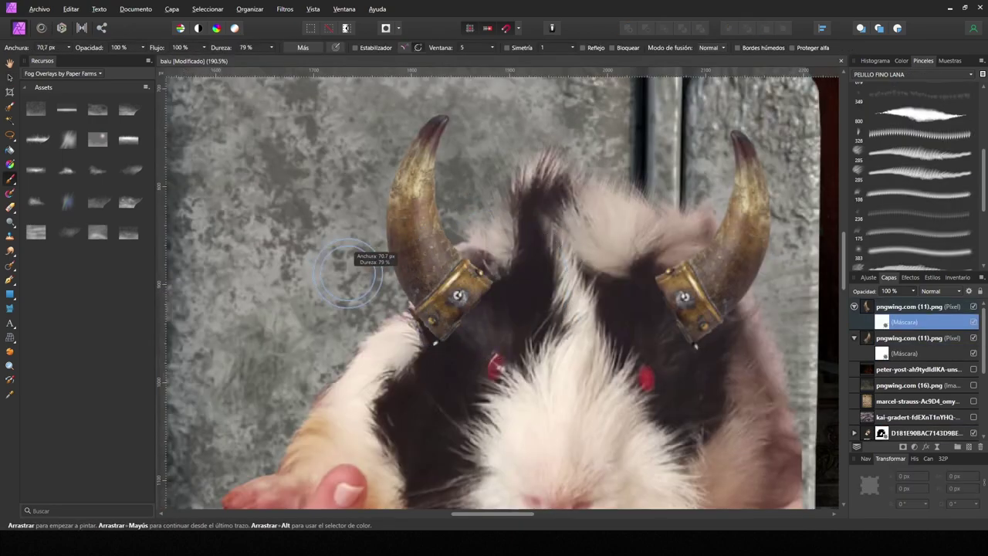
# - Mask out the left horn's metal band and set the horns to 70% saturation, -57% lightness
pyautogui.moveTo(434, 278)
pyautogui.mouseDown()
pyautogui.moveTo(481, 282)
pyautogui.moveTo(429, 327)
pyautogui.moveTo(469, 287)
pyautogui.moveTo(455, 305)
pyautogui.moveTo(522, 331)
pyautogui.moveTo(509, 286)
pyautogui.mouseUp()
pyautogui.hscroll(3, 463, 309)
pyautogui.click(881, 352)
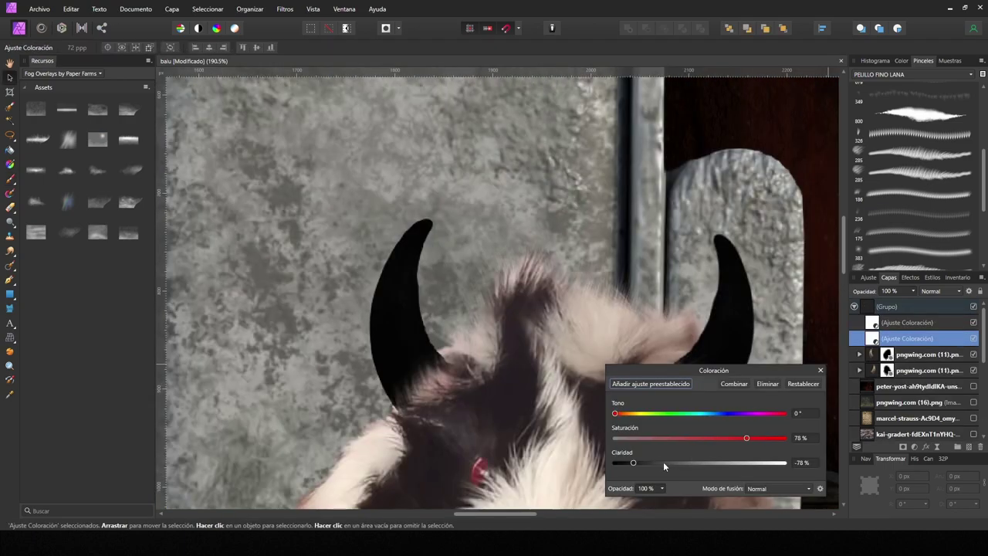
pyautogui.moveTo(663, 461); pyautogui.dragTo(673, 462)
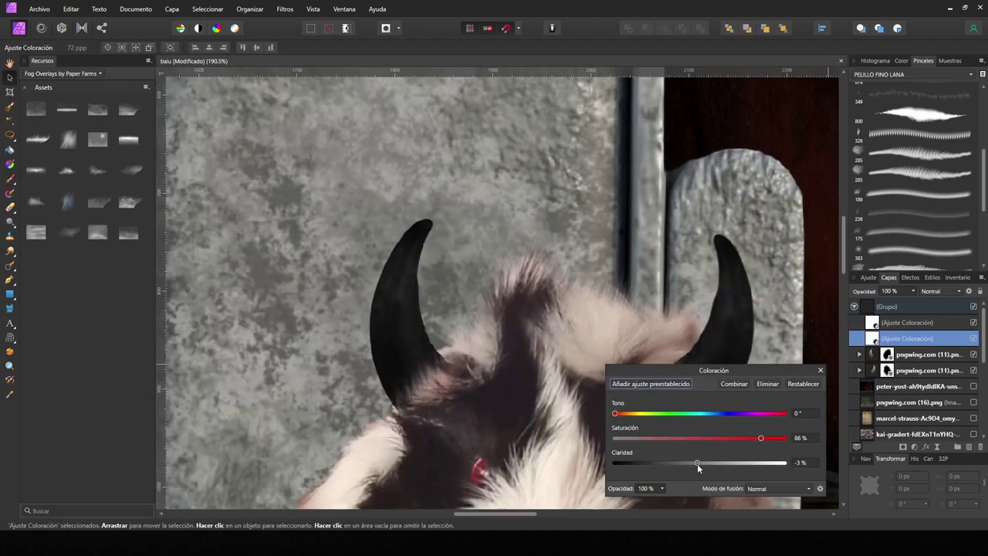
pyautogui.click(973, 322)
pyautogui.moveTo(760, 438); pyautogui.dragTo(733, 438)
pyautogui.moveTo(697, 462); pyautogui.dragTo(635, 461)
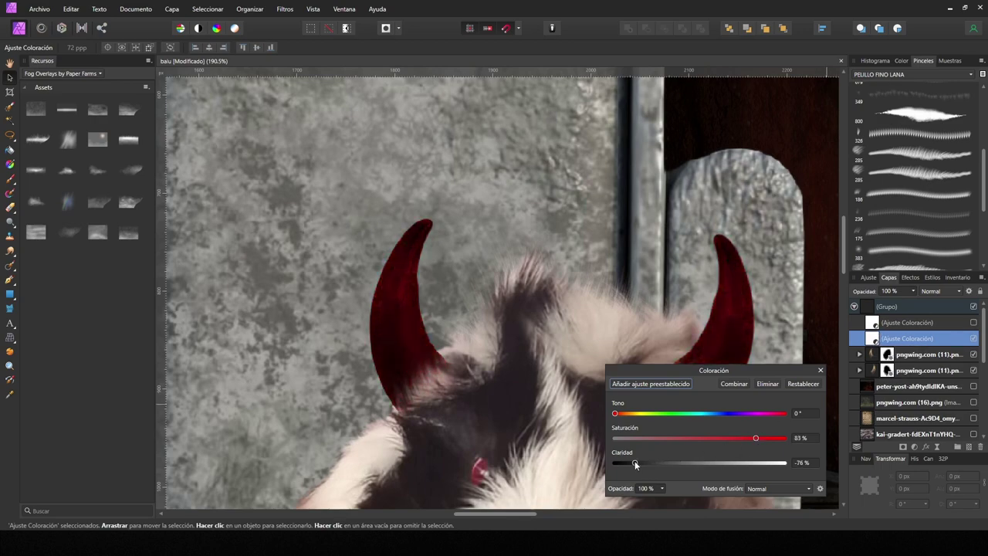
pyautogui.click(973, 322)
# - Paint red veins on the right horn with a 100 px stone brush and add an HSL Shift
pyautogui.press('b')
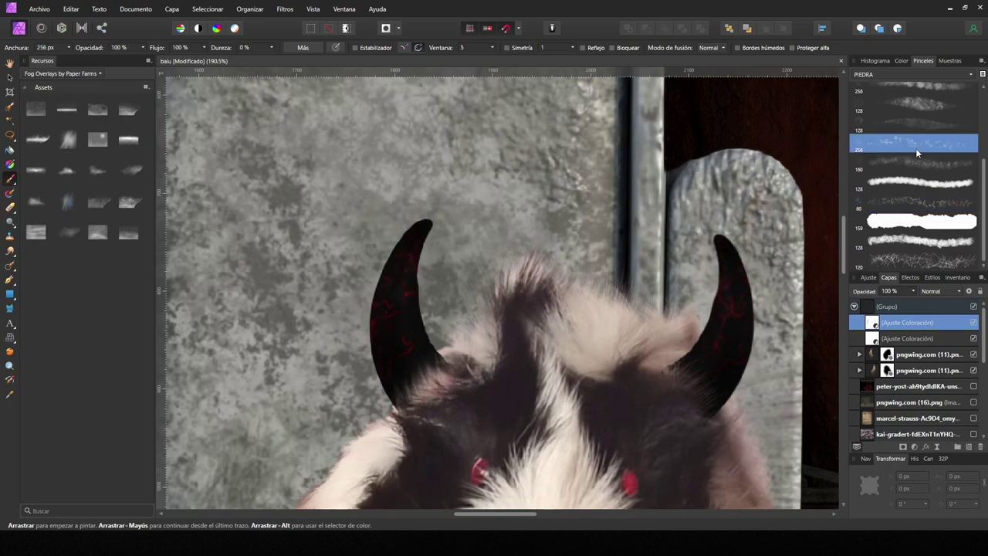
pyautogui.scroll(3, 915, 178)
pyautogui.click(914, 91)
pyautogui.moveTo(466, 231)
pyautogui.mouseDown()
pyautogui.moveTo(441, 216)
pyautogui.moveTo(417, 233)
pyautogui.mouseUp()
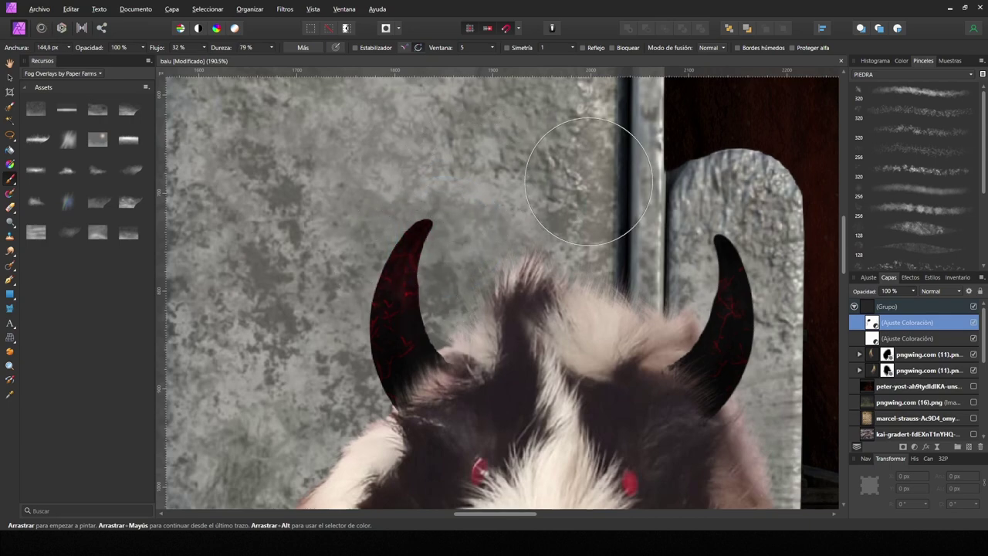
pyautogui.moveTo(733, 316); pyautogui.dragTo(717, 276)
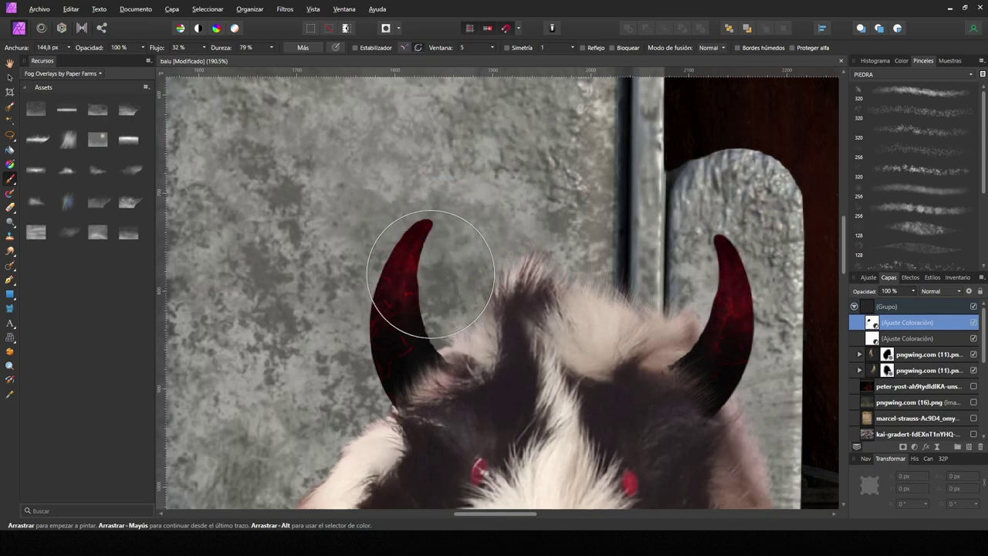
pyautogui.hotkey('ctrl', 'u')
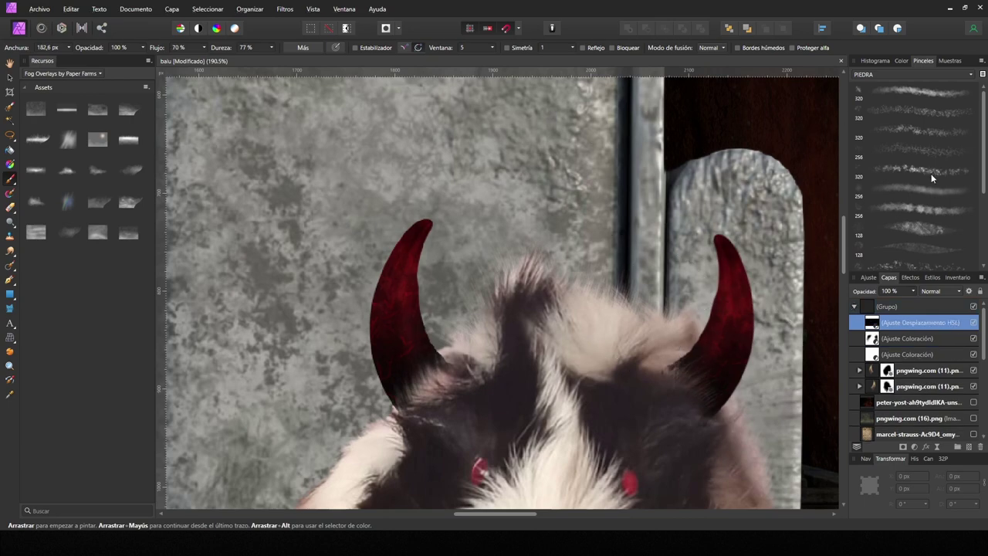
pyautogui.moveTo(729, 245)
pyautogui.mouseDown()
pyautogui.moveTo(760, 230)
pyautogui.moveTo(729, 248)
pyautogui.mouseUp()
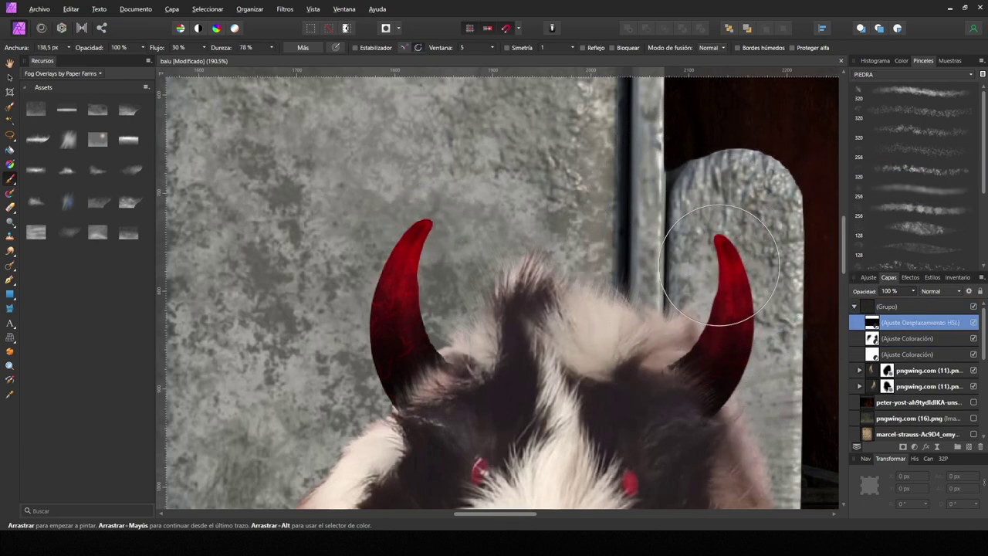
# - Add a Coloración adjustment and brush red over the guinea pig's eyes
pyautogui.scroll(-4, 434, 241)
pyautogui.scroll(3, 585, 308)
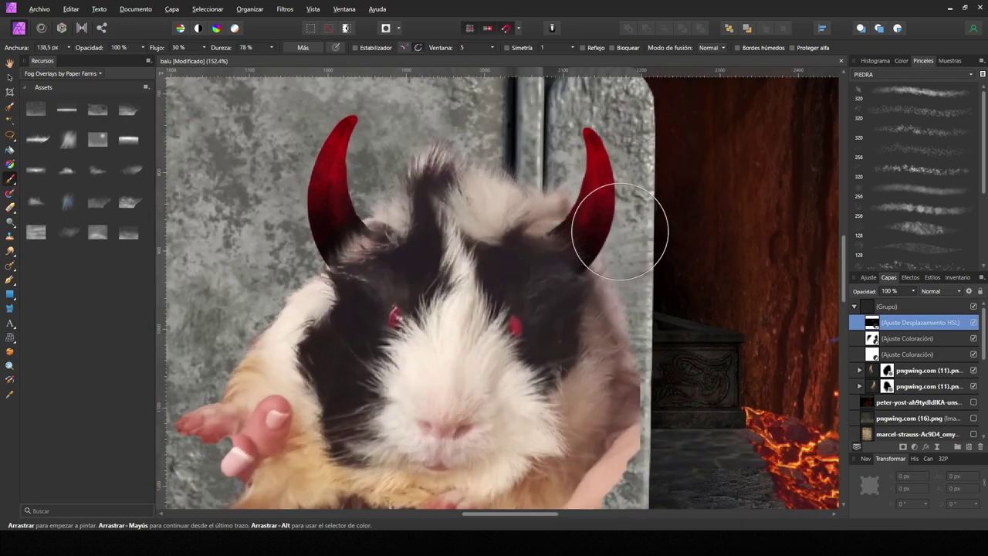
pyautogui.scroll(-4, 316, 228)
pyautogui.hotkey('ctrl', 'shift', 'u')
pyautogui.scroll(5, 375, 193)
pyautogui.scroll(3, 469, 265)
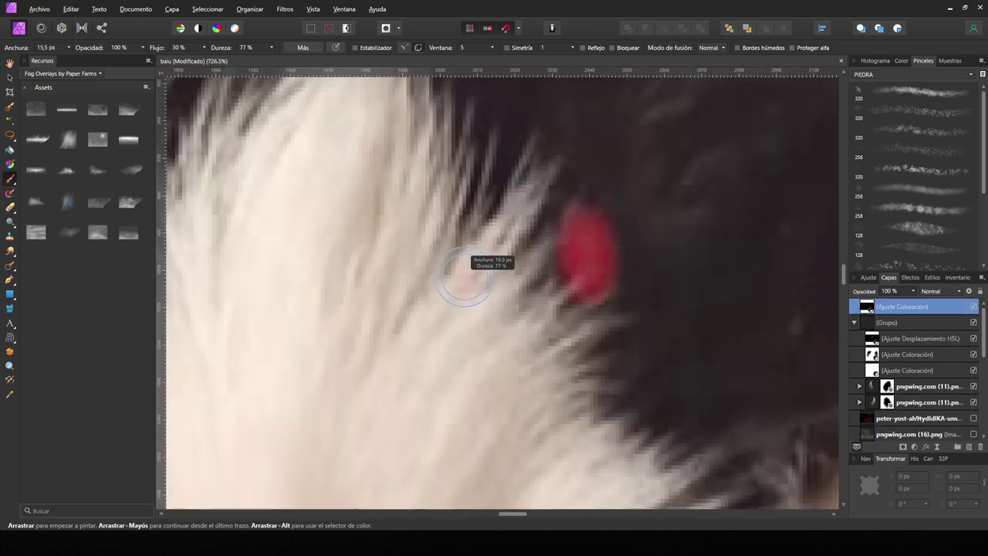
pyautogui.scroll(-5, 592, 281)
pyautogui.scroll(8, 509, 211)
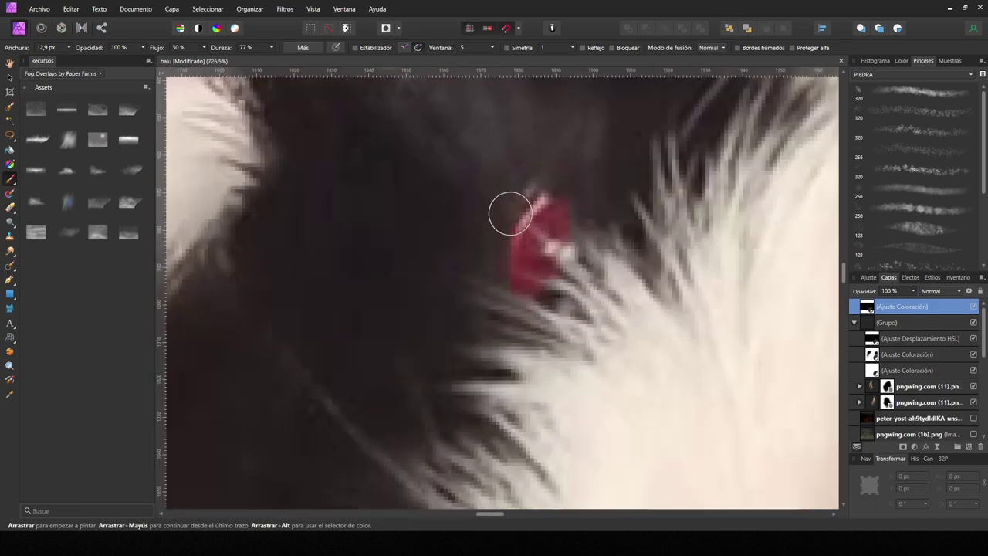
pyautogui.moveTo(510, 211); pyautogui.dragTo(549, 220)
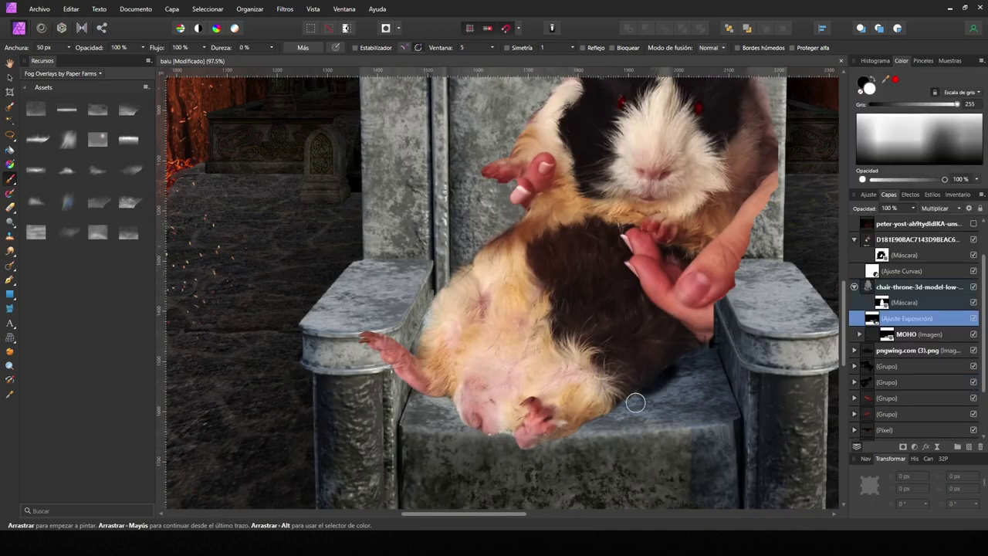
# - Paint soft 5%-flow shadows over the fur, armrest edge and throne seat
pyautogui.press('0')
pyautogui.press('5')
pyautogui.press('[')
pyautogui.press('[')
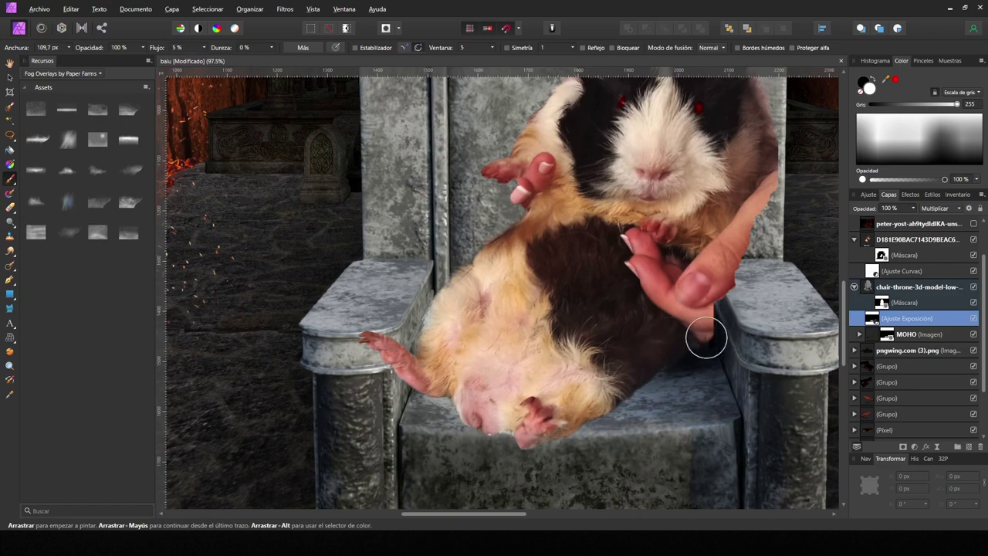
pyautogui.moveTo(652, 364); pyautogui.dragTo(733, 384)
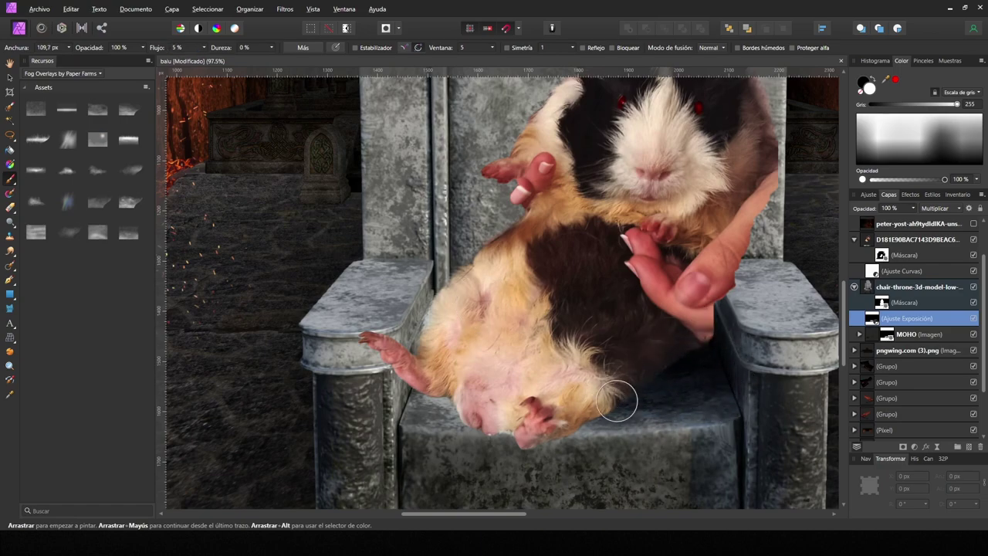
pyautogui.moveTo(426, 320); pyautogui.dragTo(428, 299)
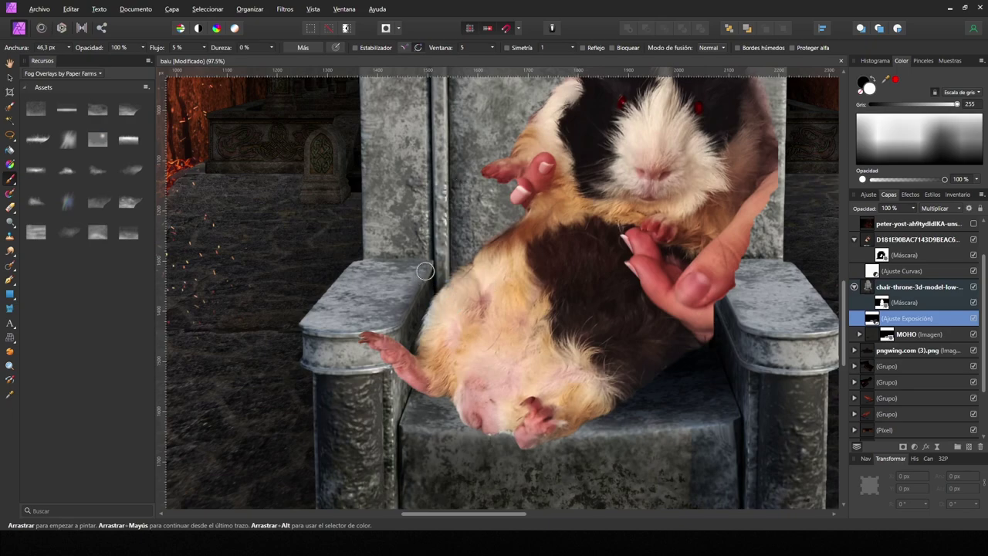
pyautogui.moveTo(424, 357); pyautogui.dragTo(433, 396)
pyautogui.moveTo(528, 420); pyautogui.dragTo(614, 406)
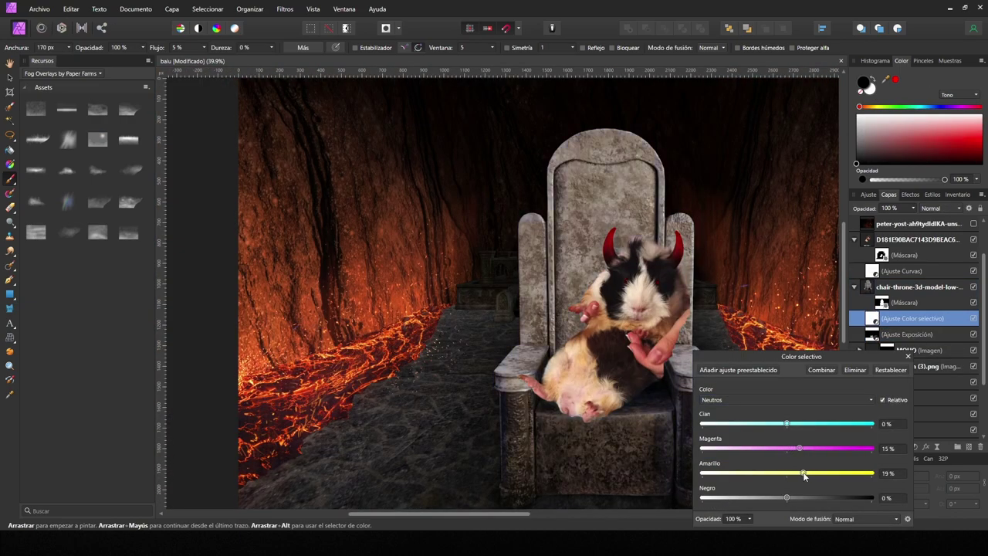
# - Warm the Selective Color neutrals to magenta 24%, yellow 37%, black -11%
pyautogui.moveTo(819, 474)
pyautogui.mouseDown()
pyautogui.moveTo(808, 448)
pyautogui.moveTo(817, 473)
pyautogui.mouseUp()
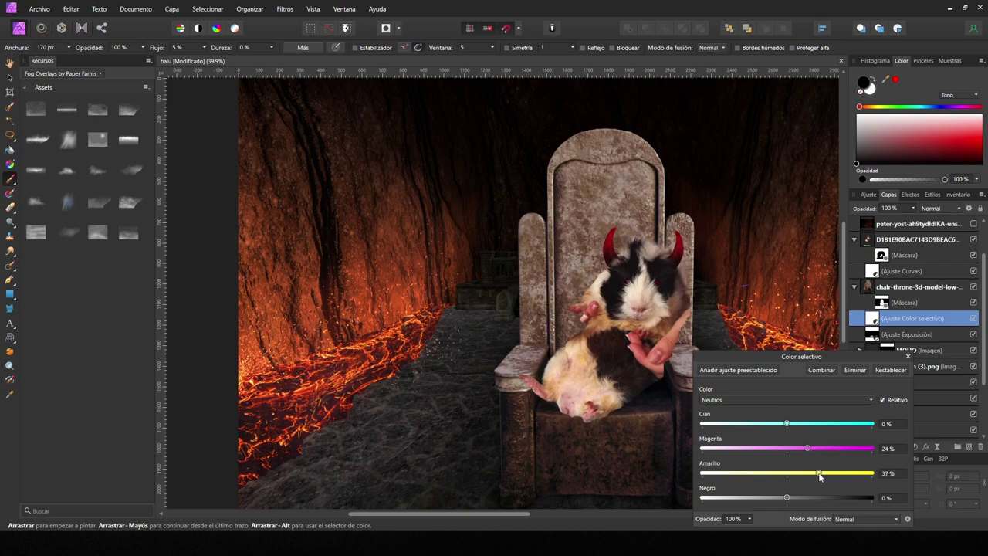
pyautogui.hscroll(2, 637, 399)
pyautogui.scroll(-2, 659, 393)
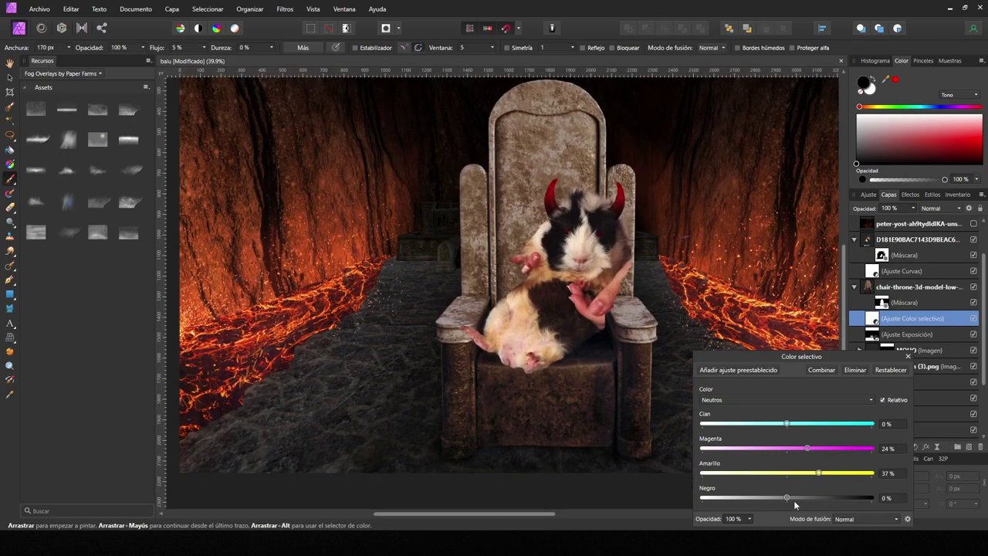
pyautogui.moveTo(794, 499)
pyautogui.mouseDown()
pyautogui.moveTo(805, 500)
pyautogui.moveTo(778, 504)
pyautogui.mouseUp()
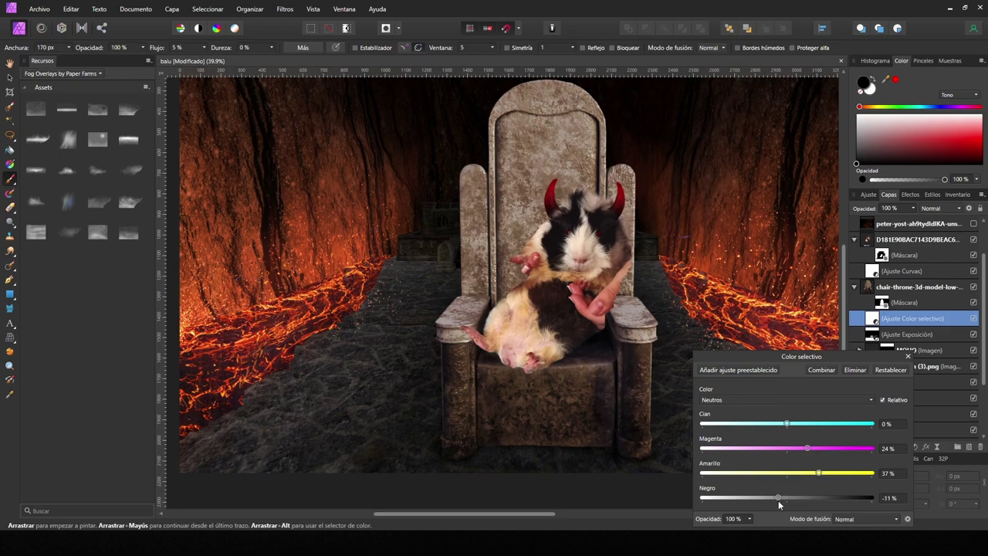
pyautogui.click(908, 356)
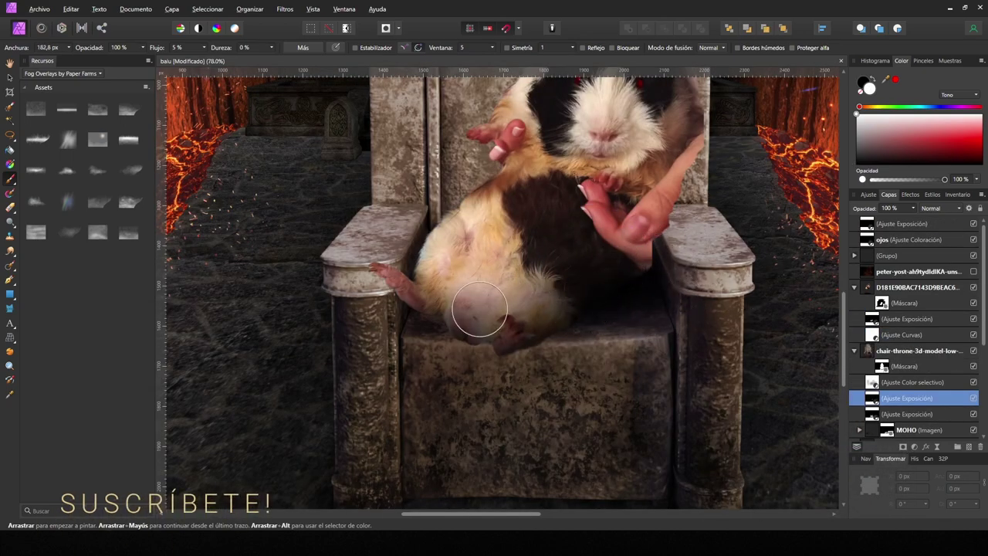
# - Switch between the lower and upper exposure adjustments
pyautogui.hotkey('alt', '[')
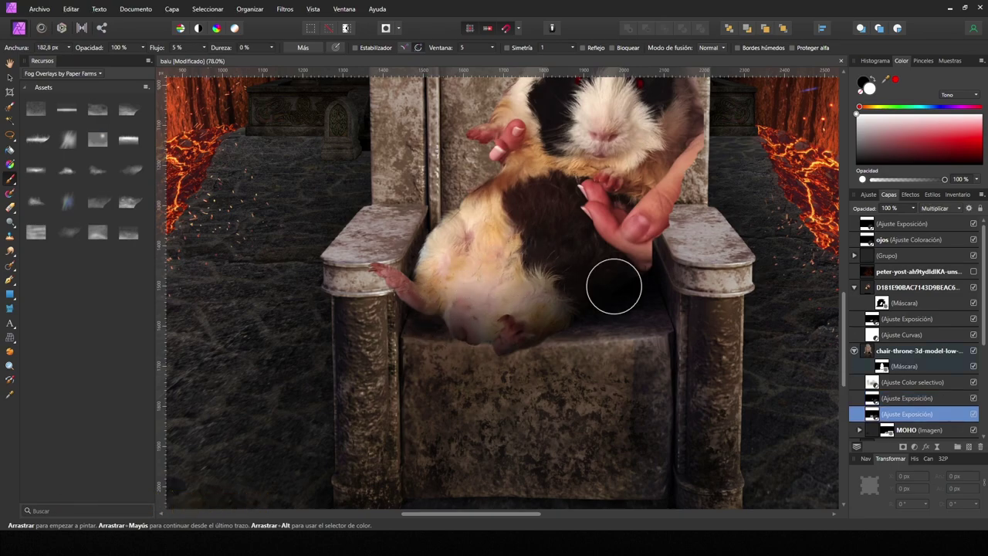
pyautogui.hotkey('alt', ']')
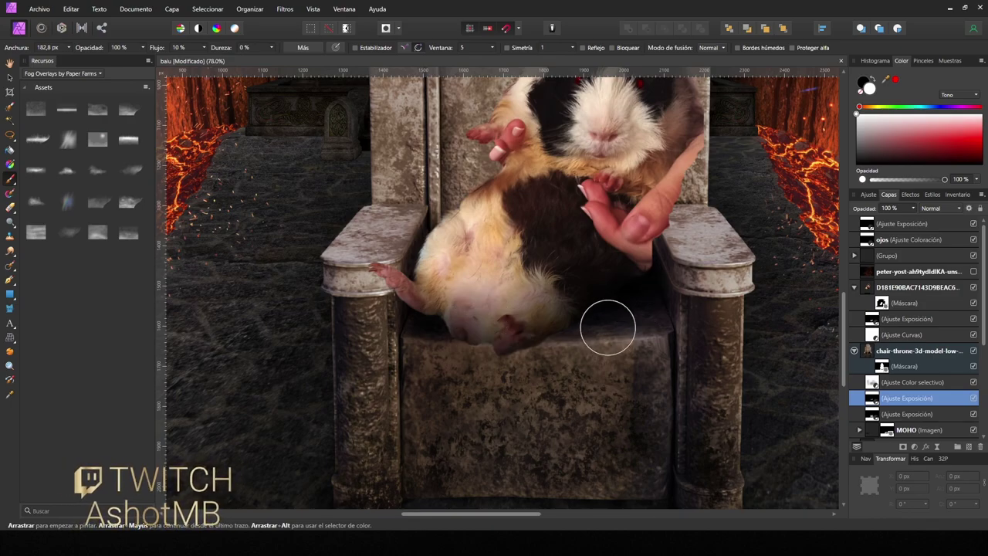
pyautogui.scroll(-3, 579, 323)
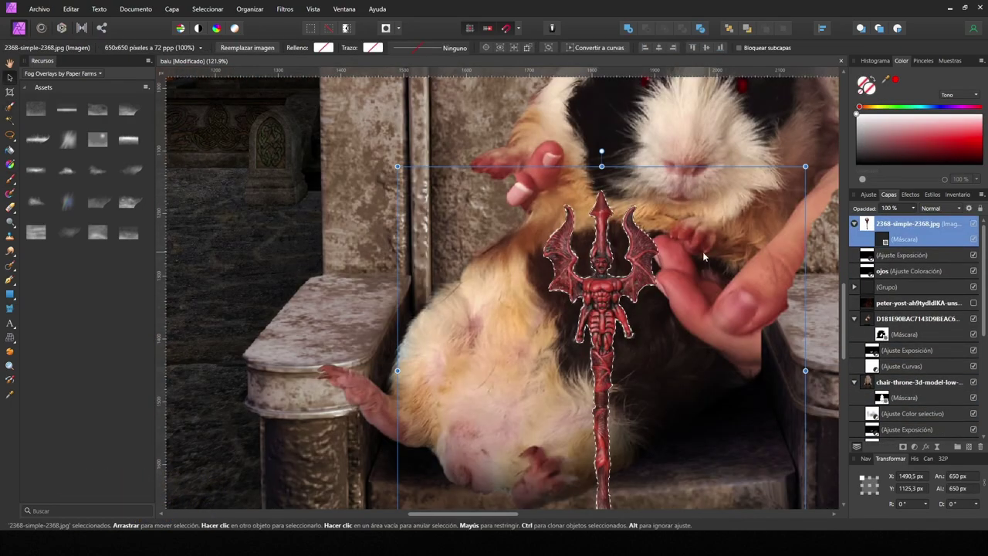
# - Contract the staff selection inward and mask the staff layer with it
pyautogui.scroll(-1, 615, 336)
pyautogui.click(208, 8)
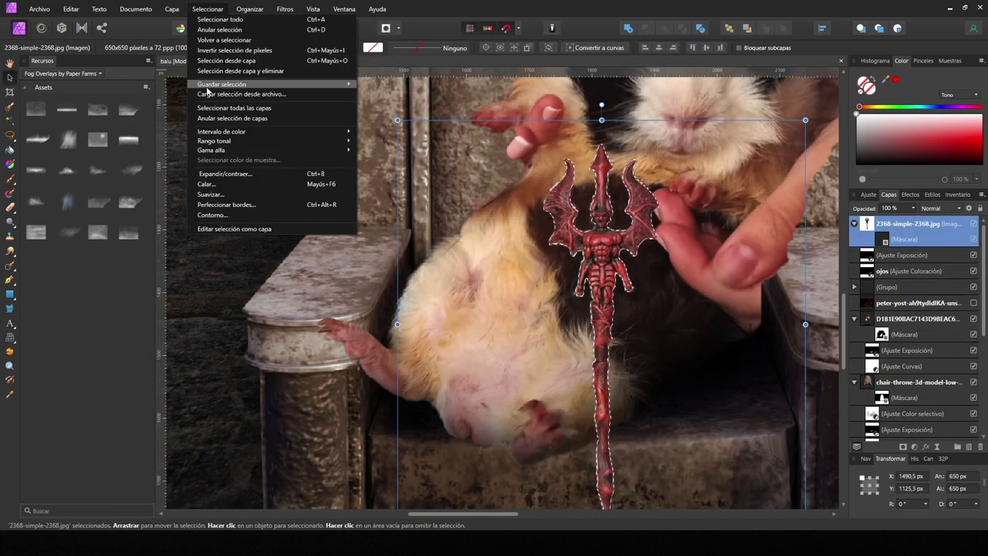
pyautogui.click(231, 88)
pyautogui.moveTo(702, 470); pyautogui.dragTo(699, 472)
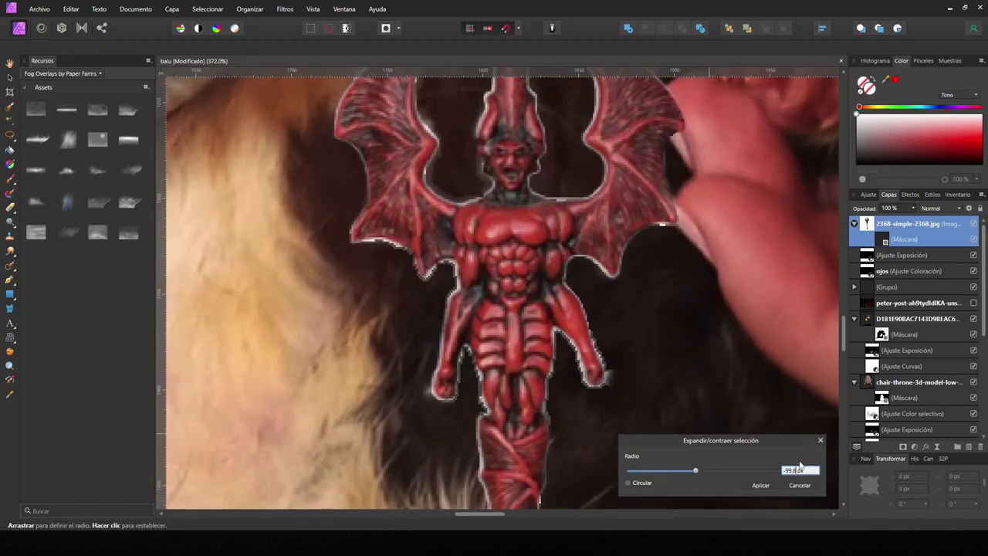
pyautogui.click(760, 485)
pyautogui.click(903, 446)
# - Rasterize the staff layer and move it diagonally across the guinea pig's belly
pyautogui.hotkey('ctrl', '0')
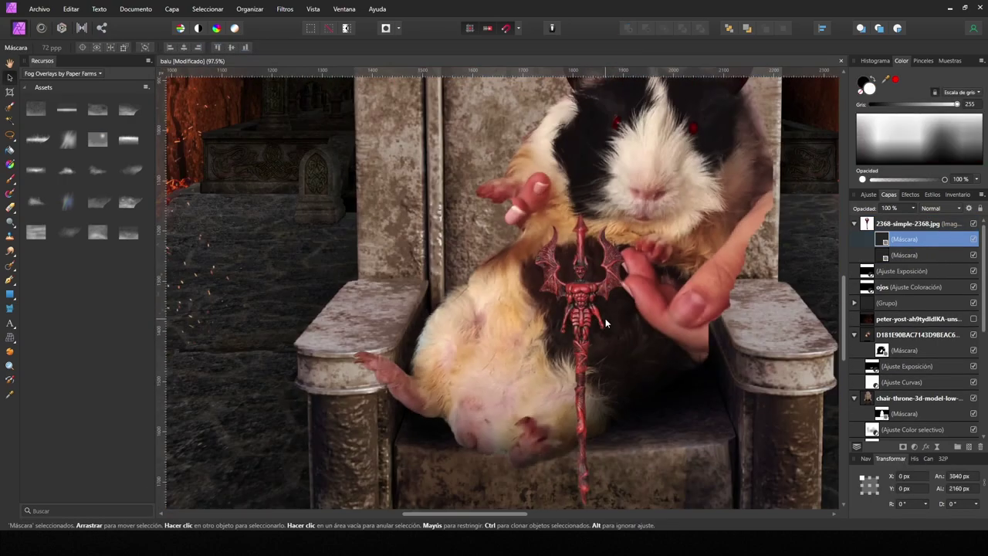
pyautogui.rightClick(907, 224)
pyautogui.click(841, 350)
pyautogui.moveTo(611, 317); pyautogui.dragTo(673, 339)
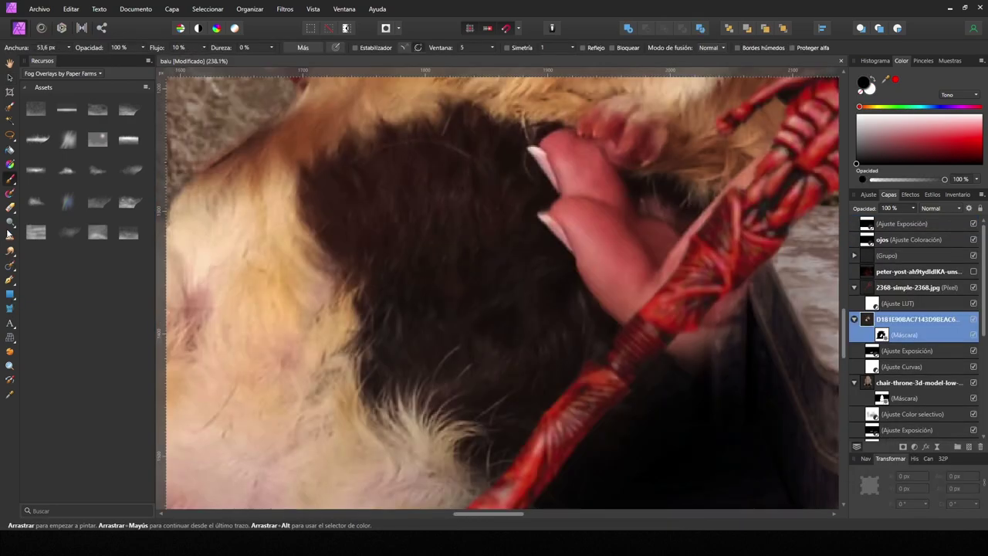
pyautogui.click(9, 233)
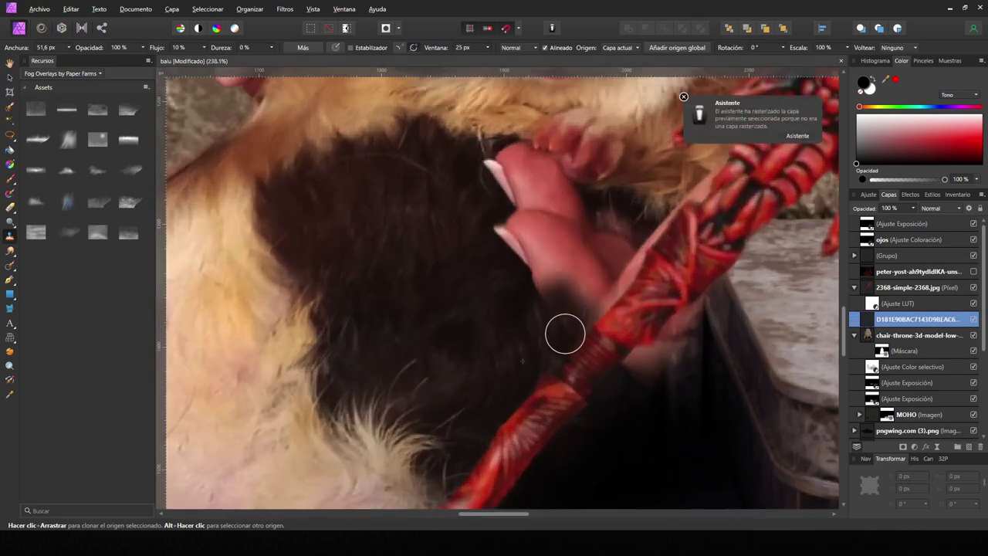
# - Clone dark fur from nearby over the pink human finger and hand beside the staff
pyautogui.moveTo(565, 334); pyautogui.dragTo(543, 333)
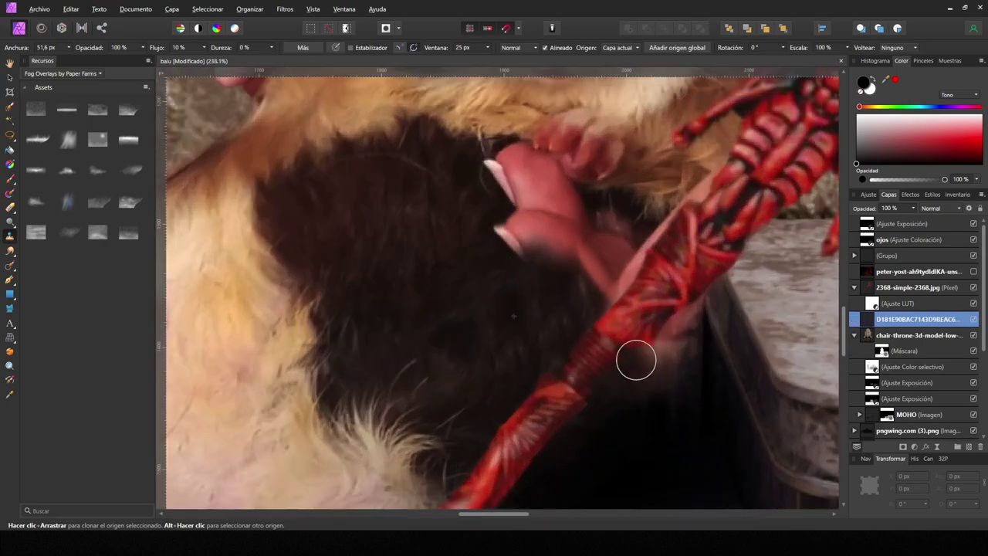
pyautogui.moveTo(654, 364); pyautogui.dragTo(684, 368)
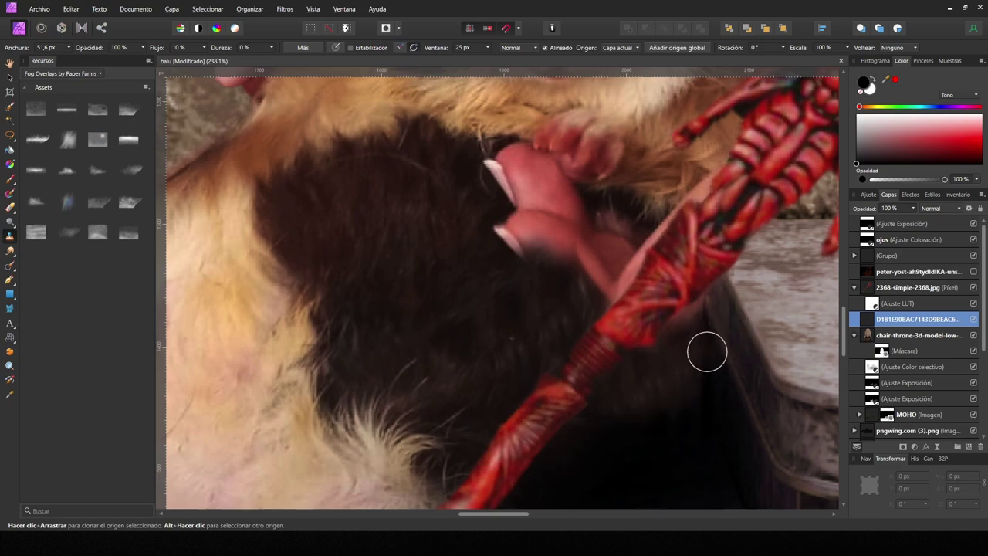
pyautogui.moveTo(551, 312)
pyautogui.mouseDown()
pyautogui.moveTo(641, 280)
pyautogui.moveTo(619, 243)
pyautogui.moveTo(648, 243)
pyautogui.mouseUp()
pyautogui.moveTo(610, 281)
pyautogui.mouseDown()
pyautogui.moveTo(576, 273)
pyautogui.moveTo(545, 242)
pyautogui.moveTo(502, 252)
pyautogui.mouseUp()
pyautogui.scroll(3, 611, 336)
pyautogui.click(611, 337)
pyautogui.moveTo(556, 355); pyautogui.dragTo(528, 354)
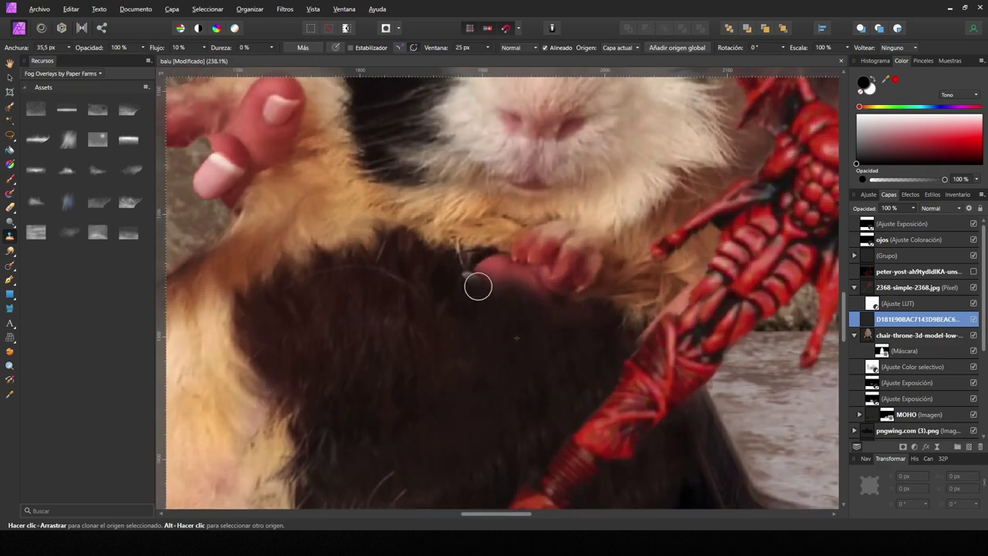
pyautogui.moveTo(500, 280); pyautogui.dragTo(597, 328)
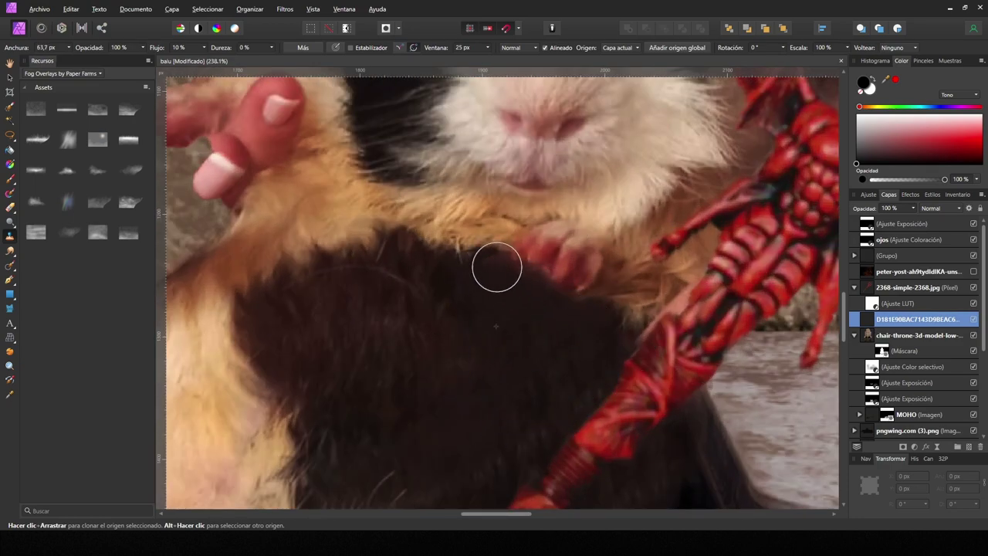
pyautogui.moveTo(574, 250)
pyautogui.mouseDown()
pyautogui.moveTo(563, 271)
pyautogui.moveTo(542, 260)
pyautogui.moveTo(576, 257)
pyautogui.mouseUp()
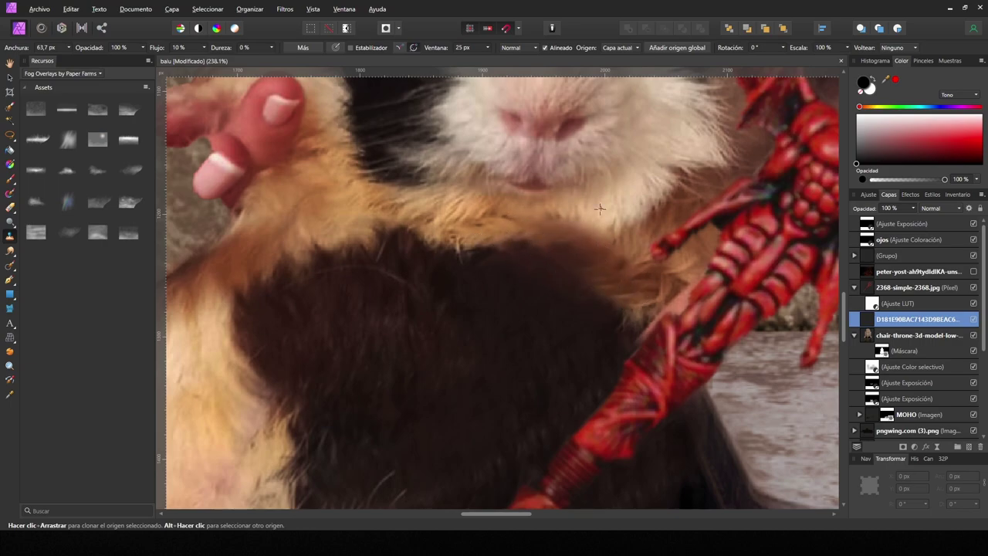
pyautogui.moveTo(600, 208); pyautogui.dragTo(610, 269)
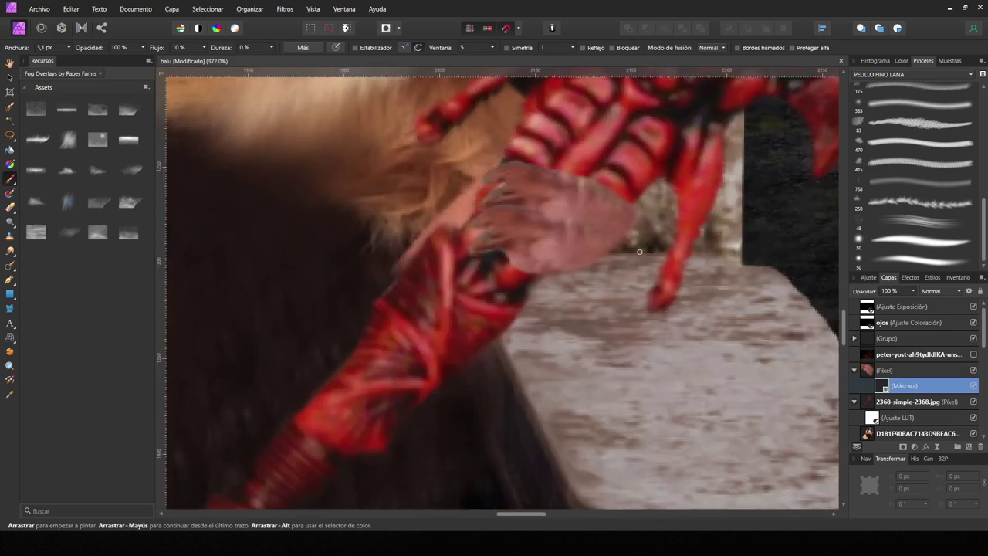
# - Darken the claw with an Exposure adjustment of about -3.262 and mask out its white background
pyautogui.click(914, 446)
pyautogui.click(865, 274)
pyautogui.moveTo(786, 498)
pyautogui.mouseDown()
pyautogui.moveTo(772, 497)
pyautogui.moveTo(784, 495)
pyautogui.mouseUp()
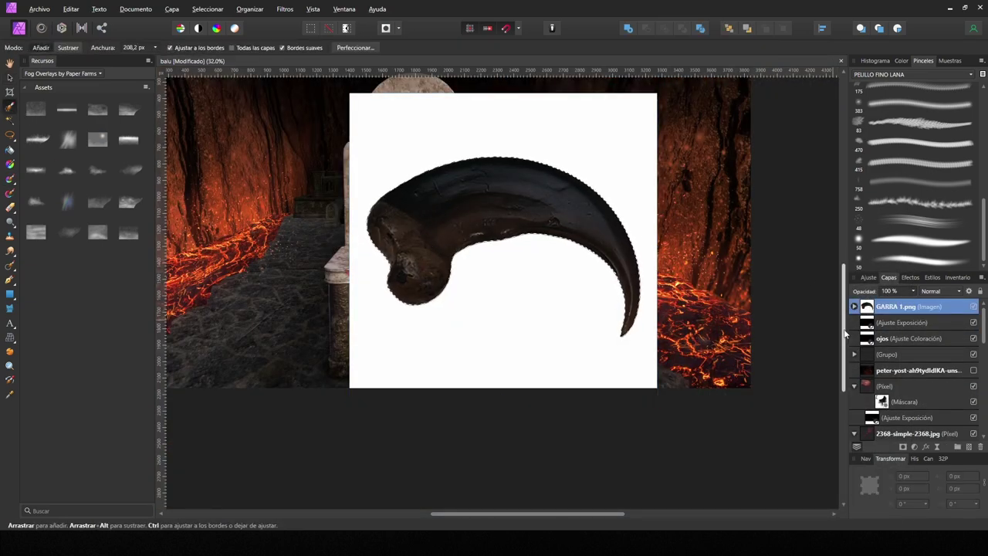
pyautogui.click(903, 446)
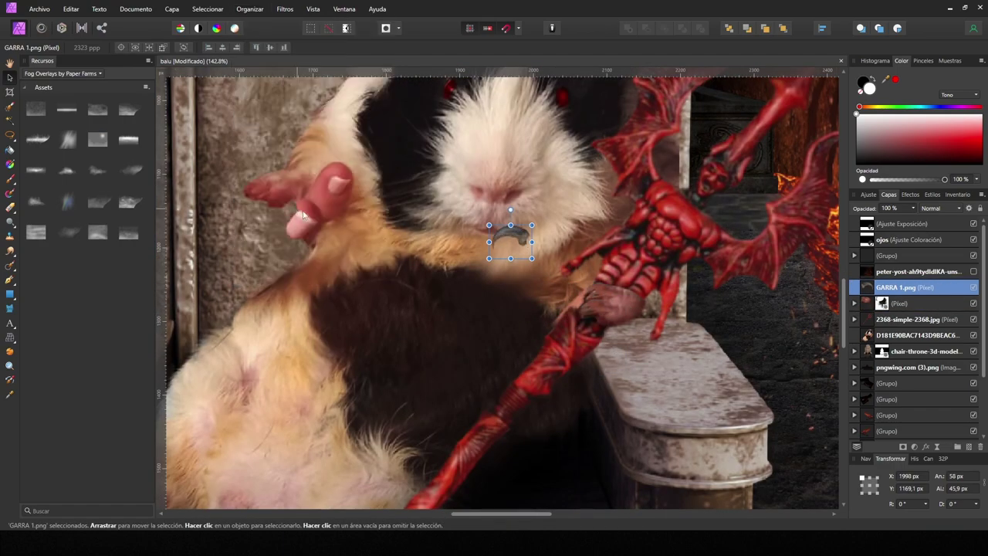
# - Move and rotate the claw onto the paw, then duplicate it for another finger
pyautogui.moveTo(510, 241); pyautogui.dragTo(575, 297)
pyautogui.moveTo(575, 268); pyautogui.dragTo(565, 268)
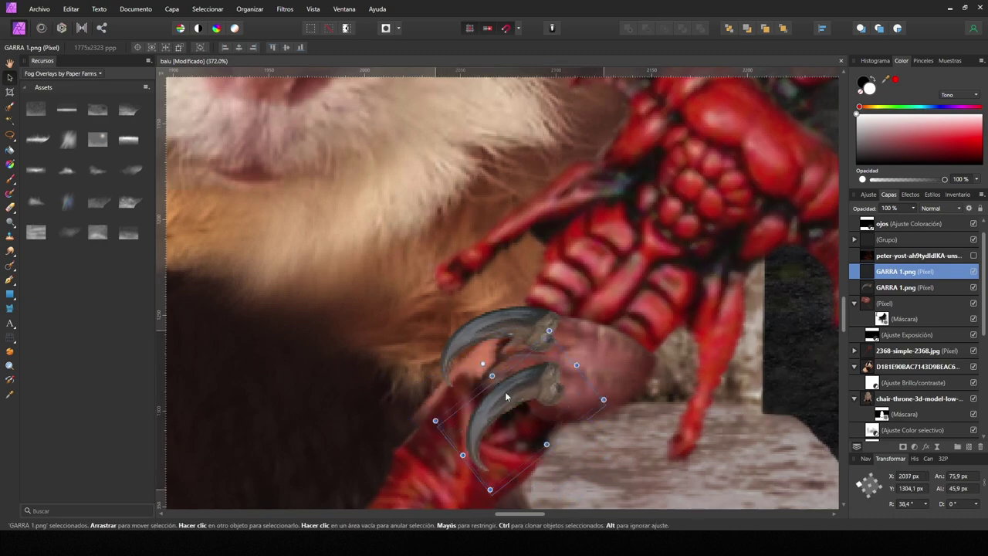
pyautogui.moveTo(505, 391)
pyautogui.mouseDown()
pyautogui.moveTo(493, 345)
pyautogui.moveTo(486, 363)
pyautogui.moveTo(499, 381)
pyautogui.mouseUp()
pyautogui.hotkey('ctrl', 'j')
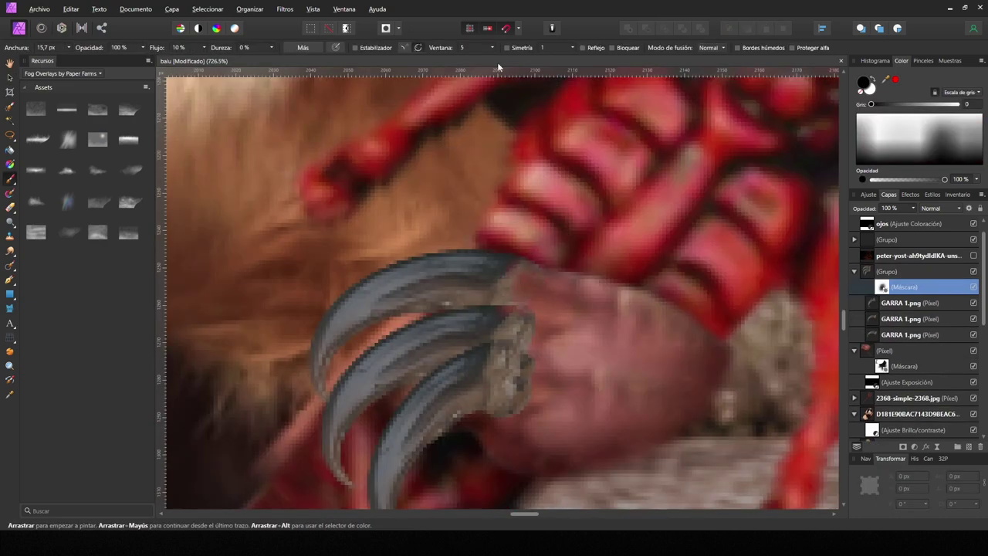
pyautogui.click(922, 61)
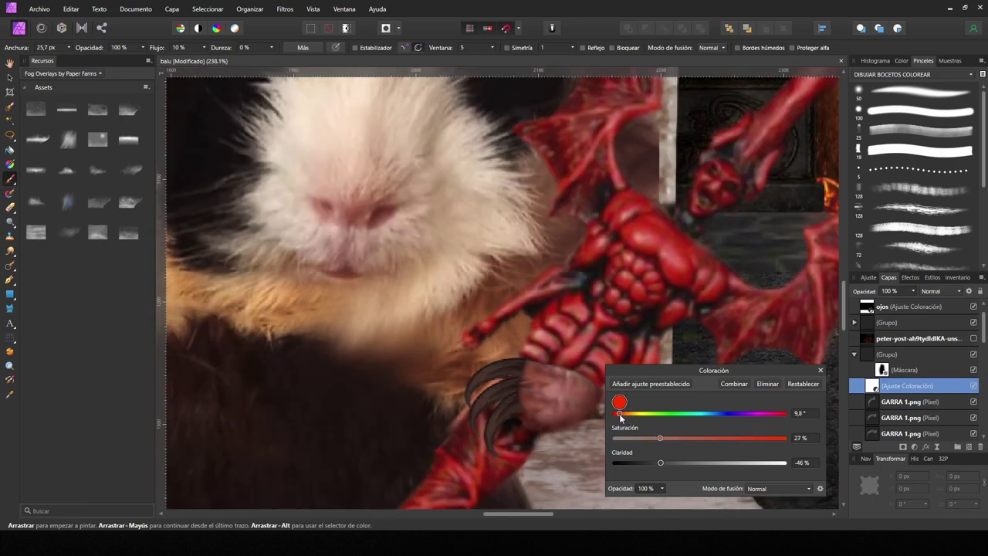
# - Add a Curves adjustment to the claw group and pull the curve down to darken them
pyautogui.scroll(2, 621, 417)
pyautogui.click(819, 370)
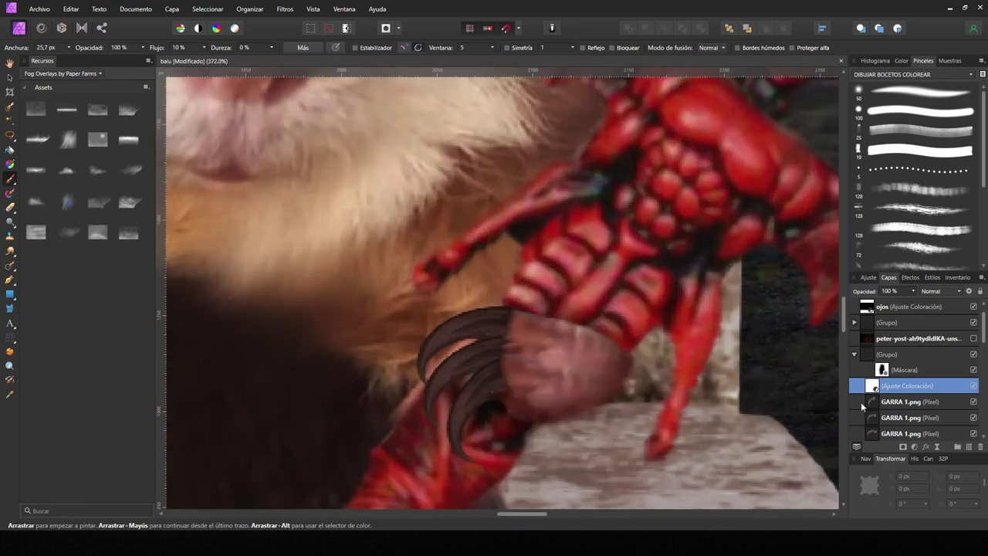
pyautogui.click(913, 447)
pyautogui.click(926, 324)
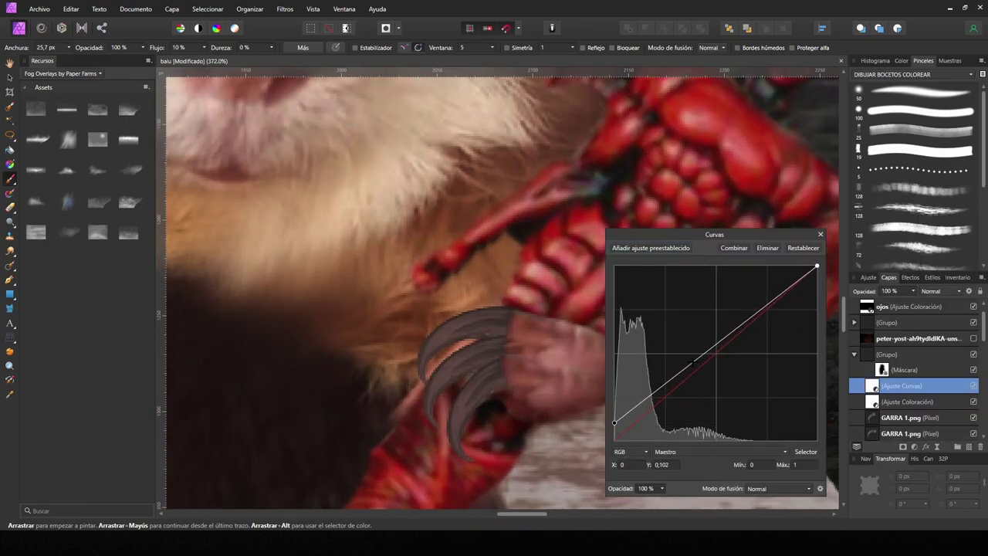
pyautogui.moveTo(693, 363); pyautogui.dragTo(608, 430)
pyautogui.click(872, 403)
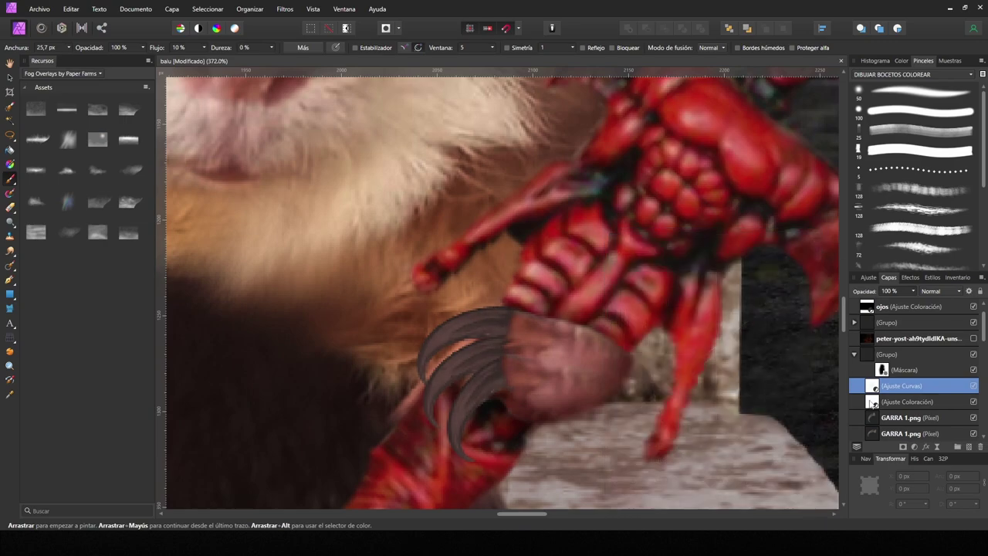
# - Recheck the claws' Recolour settings, fit the composition in view, and select the group's mask
pyautogui.doubleClick(872, 401)
pyautogui.click(820, 369)
pyautogui.hotkey('ctrl', '0')
pyautogui.scroll(5, 628, 352)
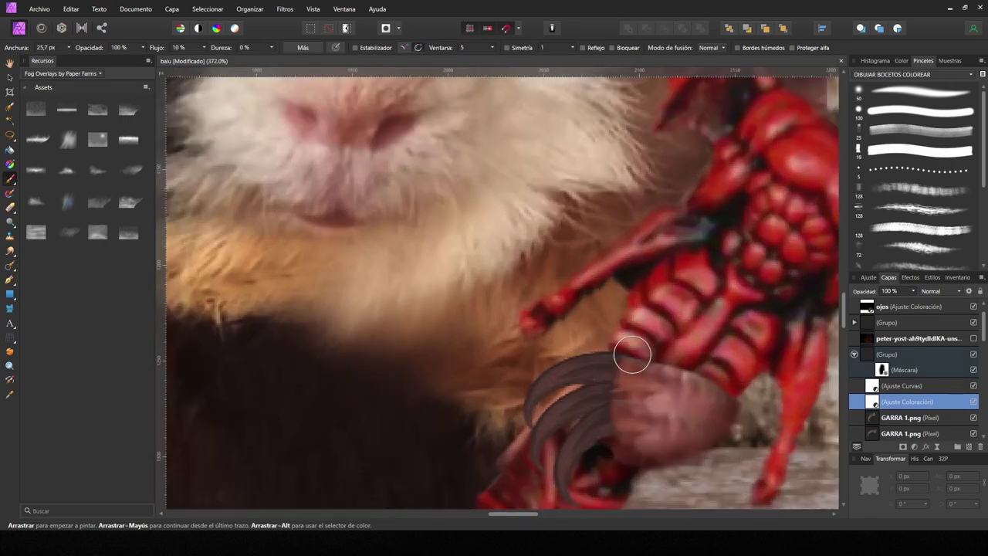
pyautogui.scroll(2, 628, 353)
pyautogui.click(872, 370)
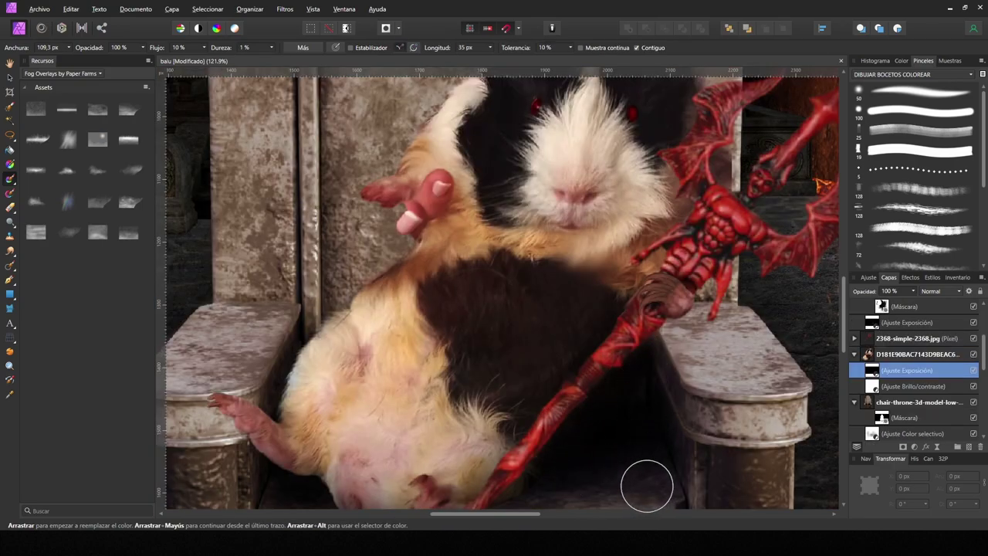
# - Enlarge and soften the clone brush, then cover the pink fingers on the left shoulder with fur
pyautogui.press(']')
pyautogui.hotkey('shift', '[')
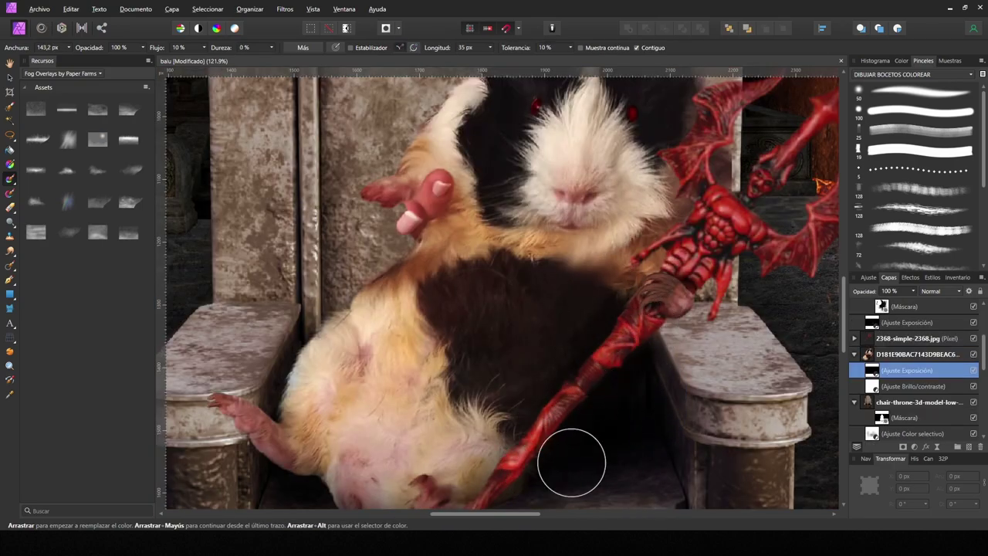
pyautogui.hscroll(-2, 571, 462)
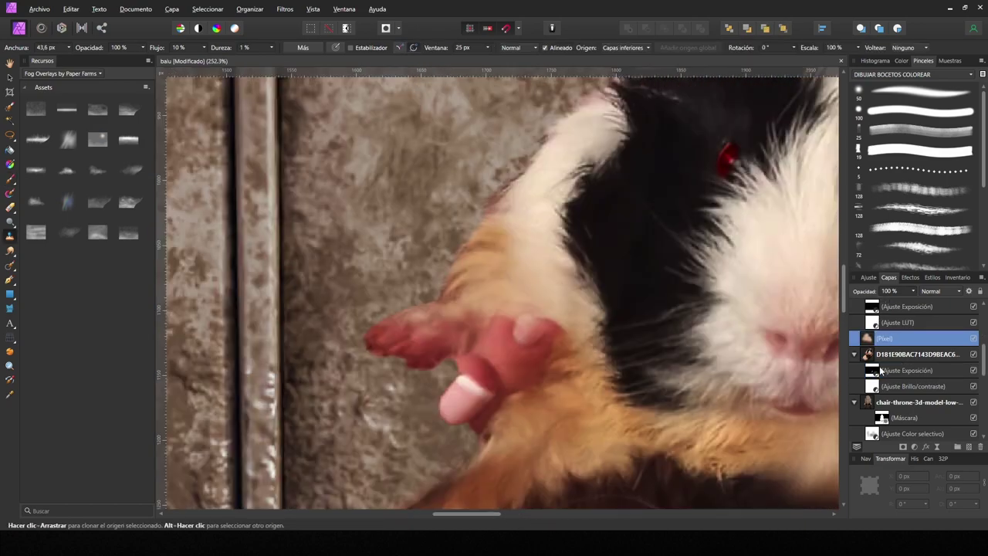
pyautogui.moveTo(537, 314); pyautogui.dragTo(556, 319)
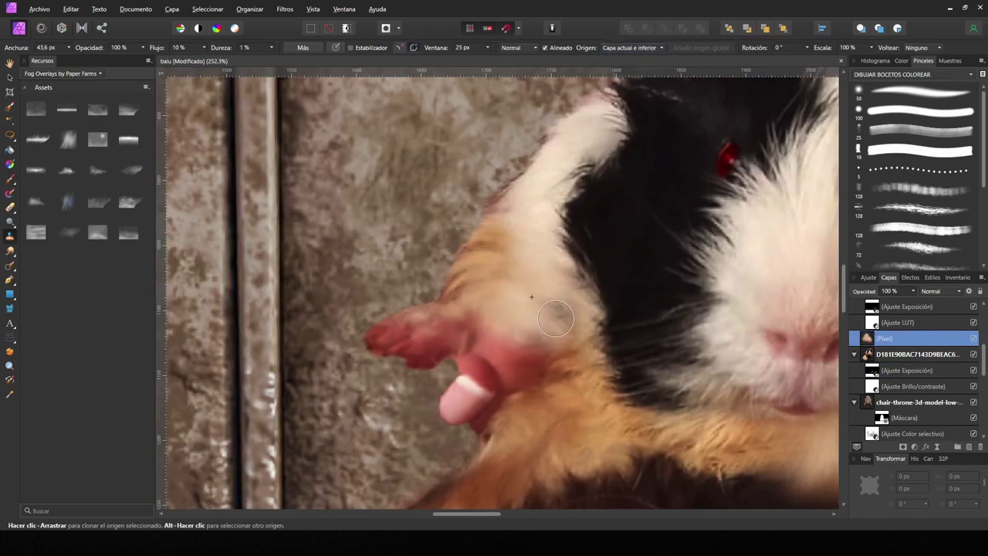
pyautogui.moveTo(547, 401); pyautogui.dragTo(508, 313)
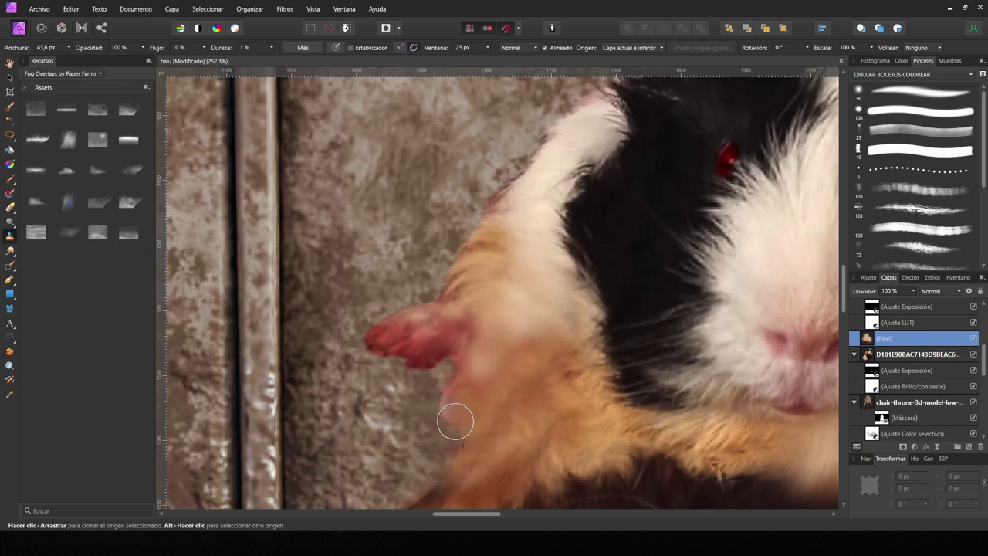
pyautogui.scroll(-5, 487, 414)
pyautogui.scroll(-2, 326, 439)
pyautogui.scroll(7, 492, 379)
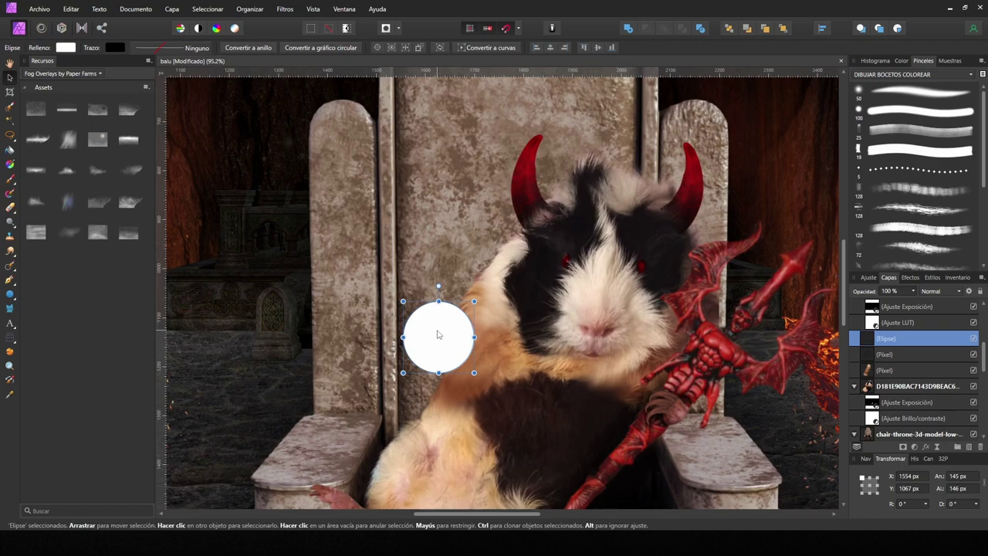
# - Make the circle's fill red and paint pale and pink strokes over it
pyautogui.click(901, 60)
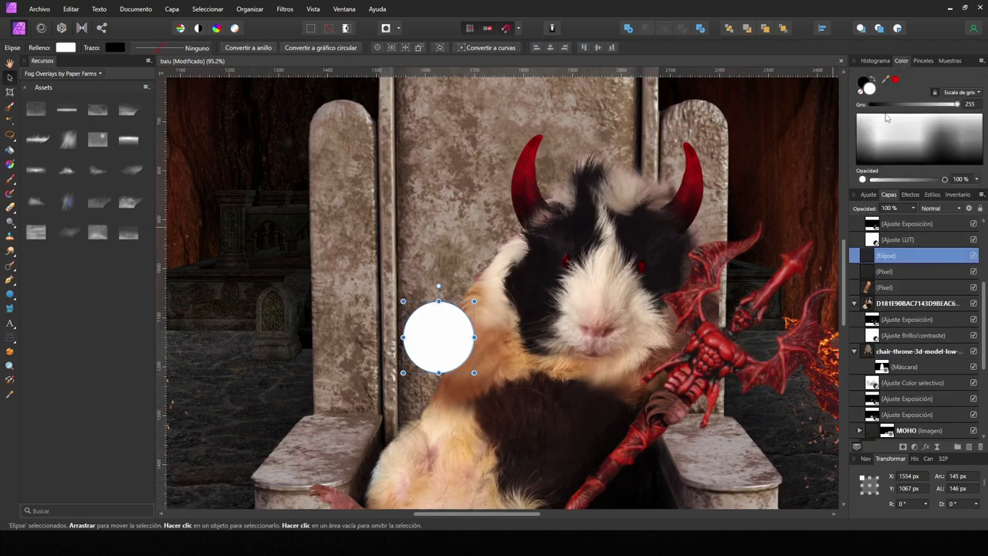
pyautogui.click(885, 87)
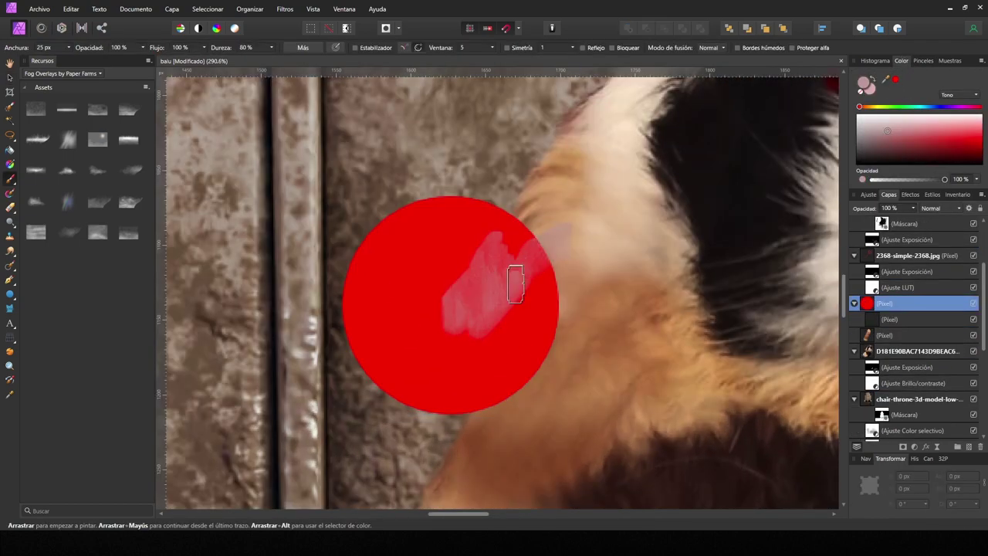
pyautogui.moveTo(478, 218); pyautogui.dragTo(446, 318)
pyautogui.moveTo(406, 264); pyautogui.dragTo(463, 347)
pyautogui.moveTo(370, 232); pyautogui.dragTo(530, 363)
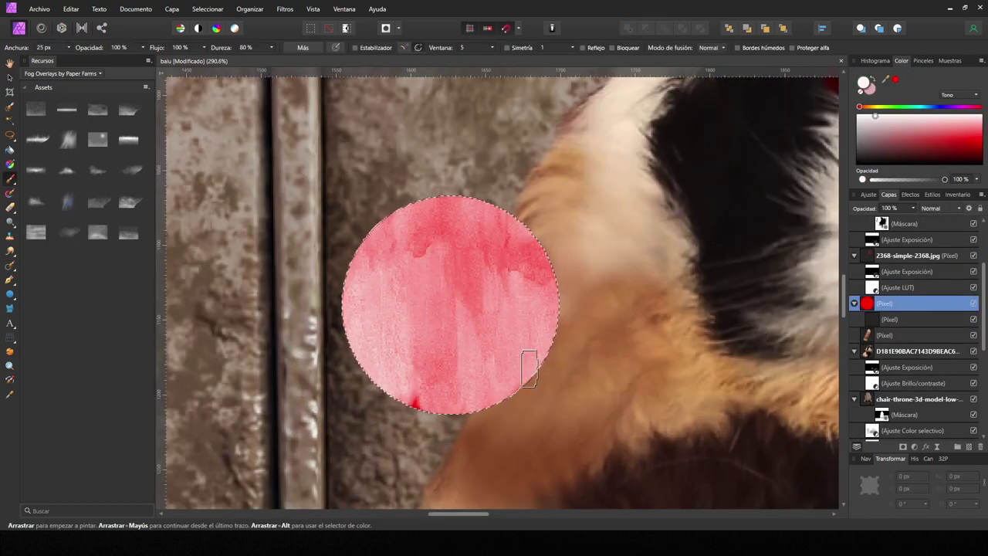
pyautogui.click(887, 319)
pyautogui.moveTo(401, 231); pyautogui.dragTo(441, 330)
pyautogui.moveTo(448, 247); pyautogui.dragTo(472, 314)
pyautogui.hotkey('ctrl', 'z')
pyautogui.hotkey('ctrl', 'z')
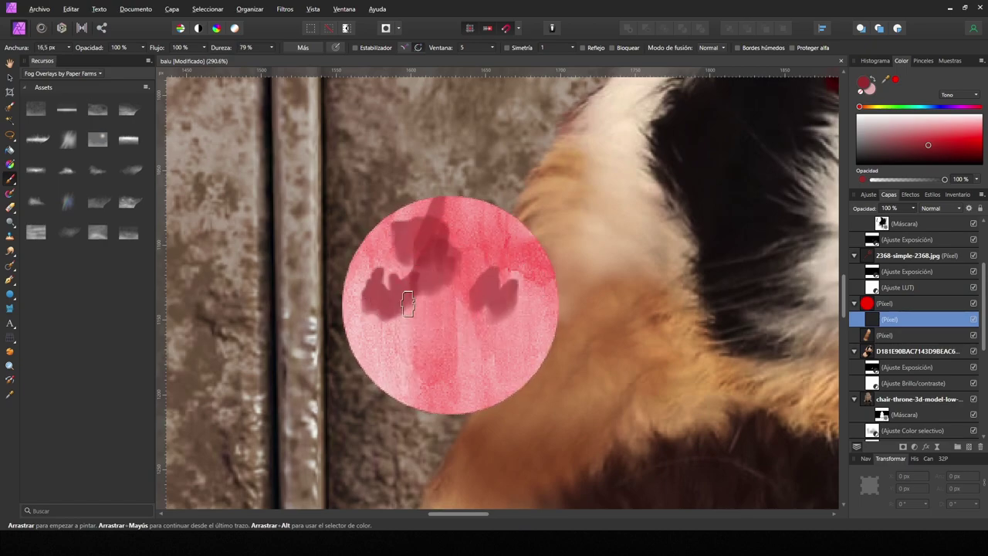
# - Cover the circle and its edge with darker pink strokes
pyautogui.moveTo(541, 355); pyautogui.dragTo(548, 290)
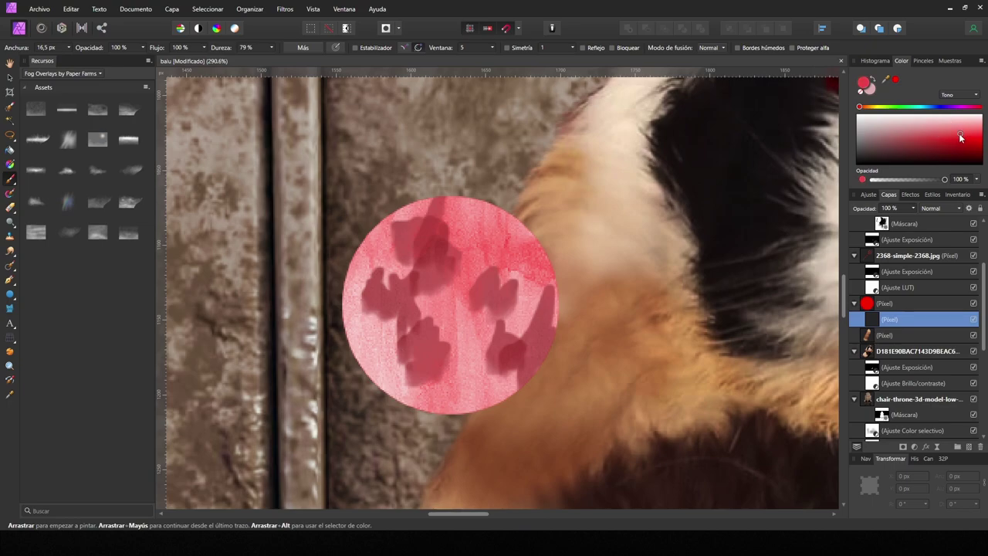
pyautogui.moveTo(491, 356)
pyautogui.mouseDown()
pyautogui.moveTo(532, 293)
pyautogui.moveTo(378, 301)
pyautogui.mouseUp()
pyautogui.moveTo(378, 355); pyautogui.dragTo(479, 401)
pyautogui.moveTo(494, 254); pyautogui.dragTo(371, 231)
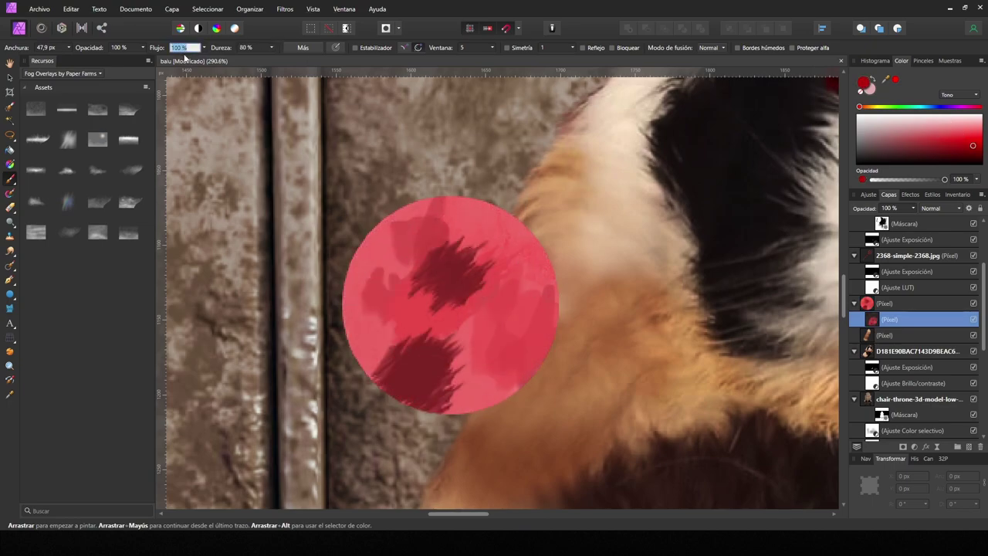
# - Lower the brush flow to 10 and paint red and lighter red strokes across the circle
pyautogui.write('10')
pyautogui.press('Return')
pyautogui.moveTo(463, 294); pyautogui.dragTo(419, 364)
pyautogui.moveTo(347, 285); pyautogui.dragTo(463, 409)
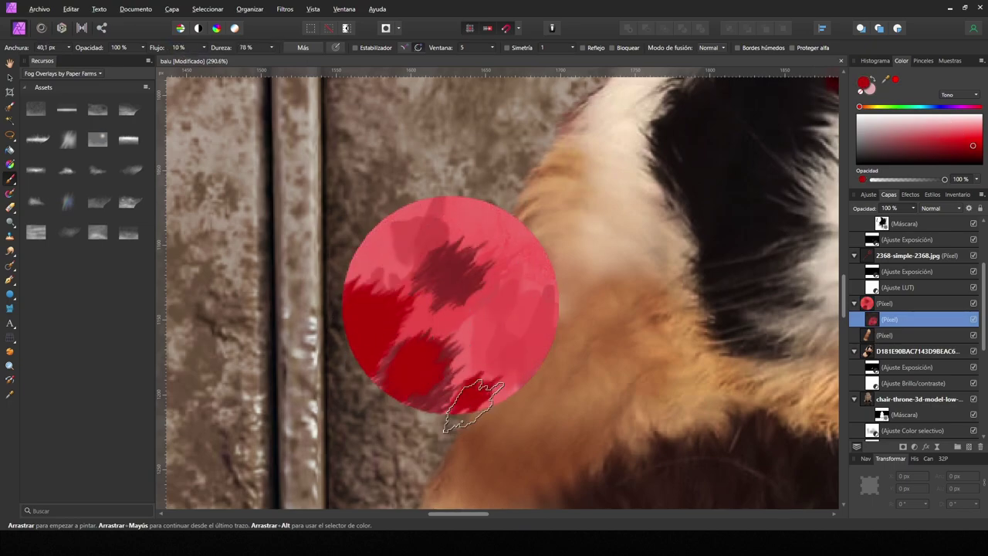
pyautogui.moveTo(541, 417); pyautogui.dragTo(432, 232)
pyautogui.moveTo(479, 208); pyautogui.dragTo(370, 324)
pyautogui.moveTo(363, 285); pyautogui.dragTo(452, 342)
pyautogui.moveTo(432, 385); pyautogui.dragTo(452, 221)
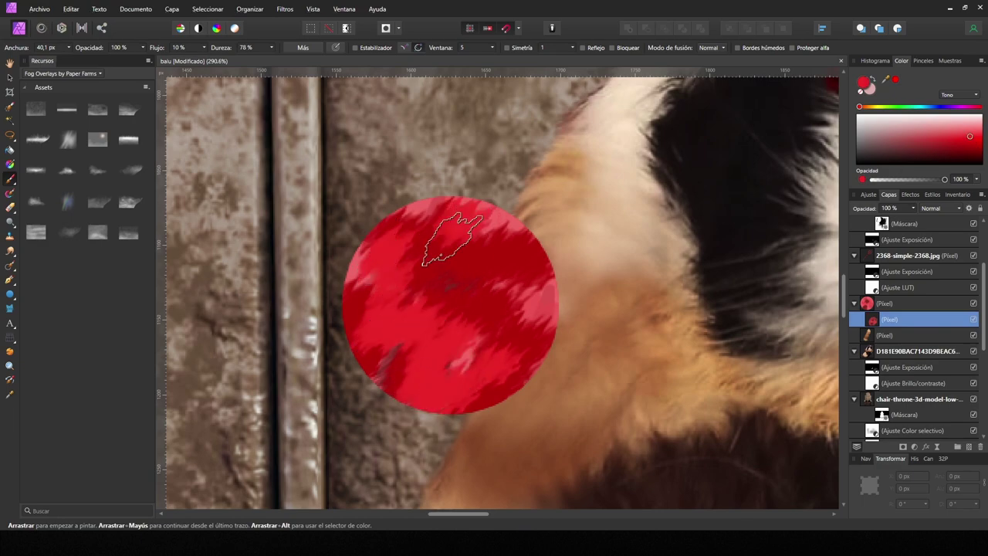
pyautogui.moveTo(540, 324); pyautogui.dragTo(432, 247)
# - Paint orange streaks across the circle, then cover them back over with red
pyautogui.click(865, 106)
pyautogui.moveTo(362, 263)
pyautogui.mouseDown()
pyautogui.moveTo(463, 352)
pyautogui.moveTo(438, 223)
pyautogui.mouseUp()
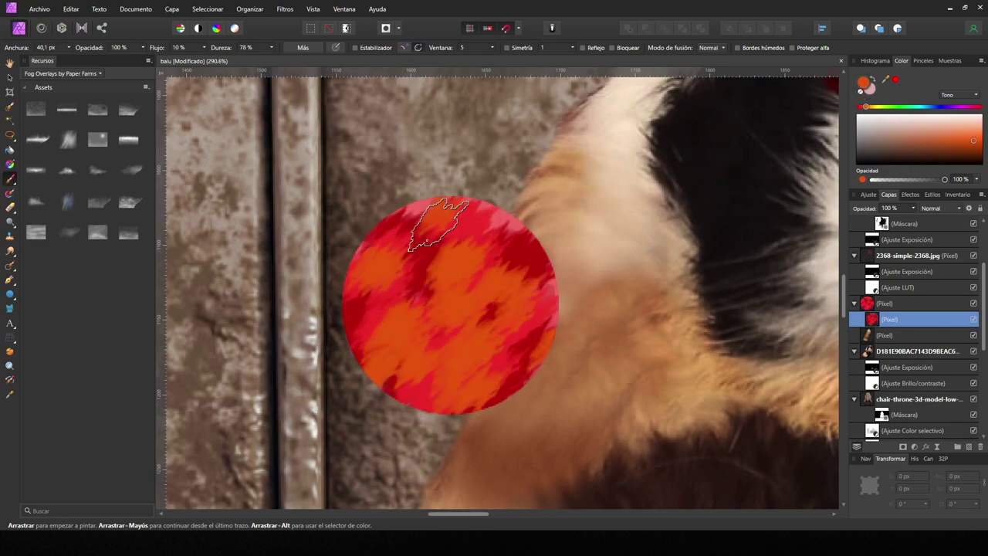
pyautogui.moveTo(861, 107); pyautogui.dragTo(979, 107)
pyautogui.moveTo(472, 270)
pyautogui.mouseDown()
pyautogui.moveTo(404, 342)
pyautogui.moveTo(592, 210)
pyautogui.mouseUp()
pyautogui.moveTo(455, 320)
pyautogui.mouseDown()
pyautogui.moveTo(435, 276)
pyautogui.moveTo(467, 263)
pyautogui.mouseUp()
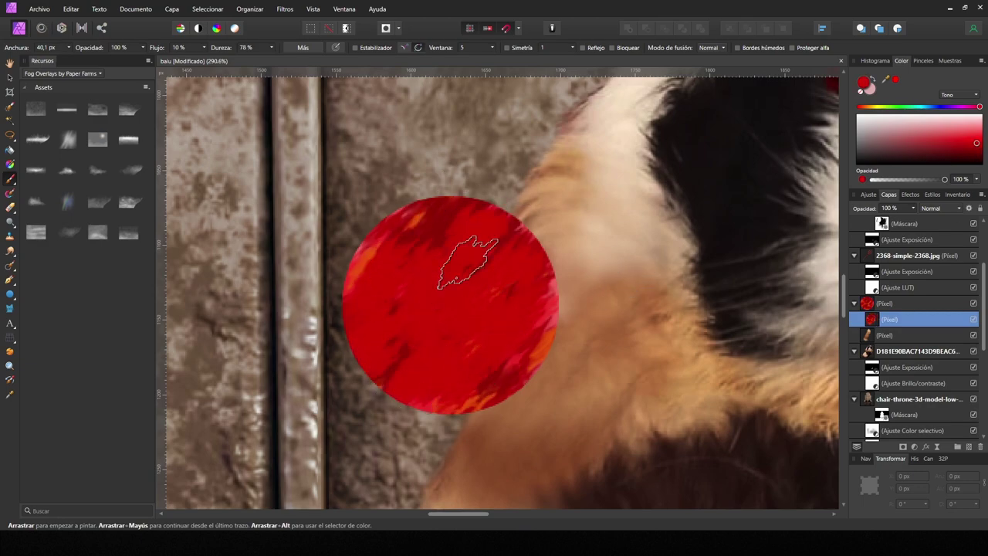
pyautogui.moveTo(439, 328)
pyautogui.mouseDown()
pyautogui.moveTo(441, 286)
pyautogui.moveTo(581, 344)
pyautogui.mouseUp()
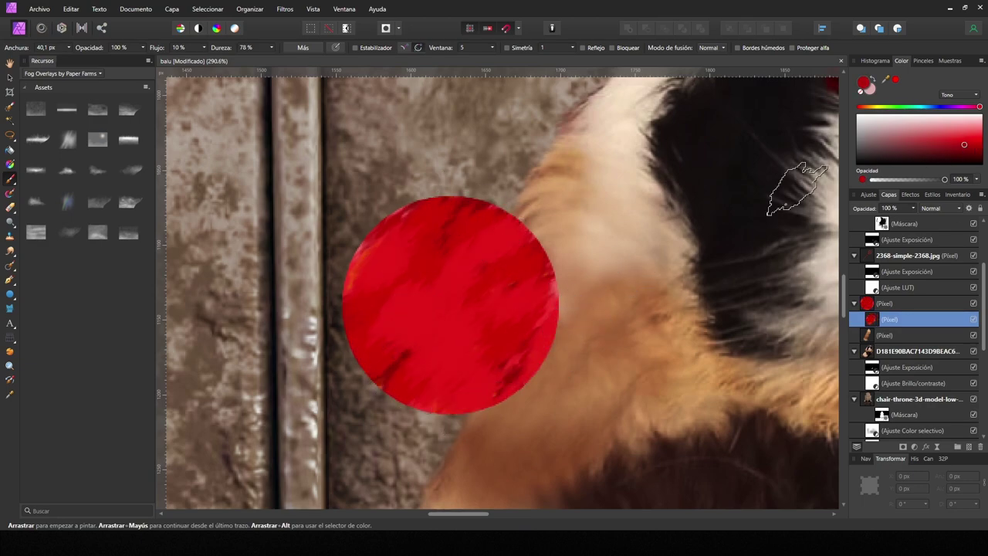
# - Paint darker red across the circle's centre and smooth its top with lighter red
pyautogui.scroll(1, 495, 408)
pyautogui.click(973, 156)
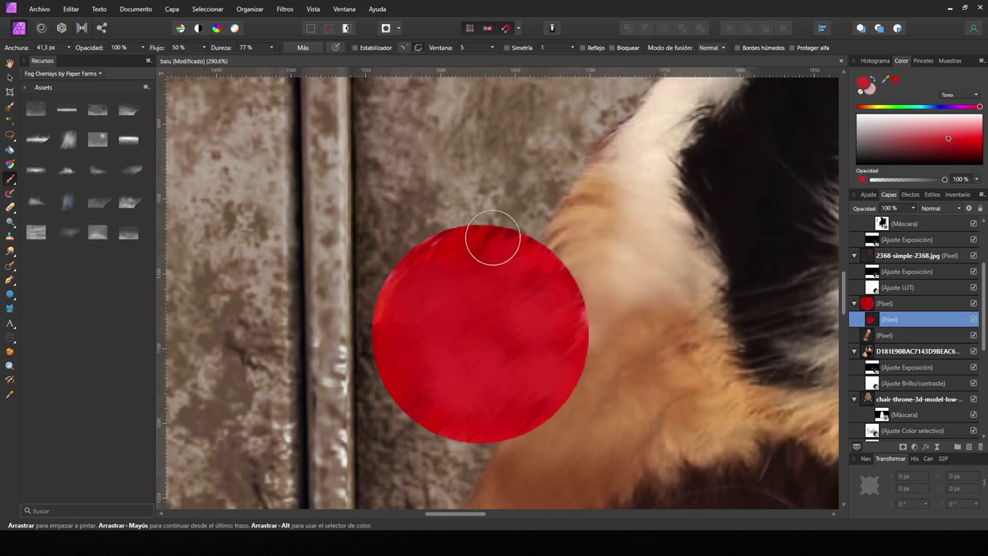
pyautogui.moveTo(509, 322)
pyautogui.mouseDown()
pyautogui.moveTo(483, 420)
pyautogui.moveTo(392, 430)
pyautogui.moveTo(608, 370)
pyautogui.mouseUp()
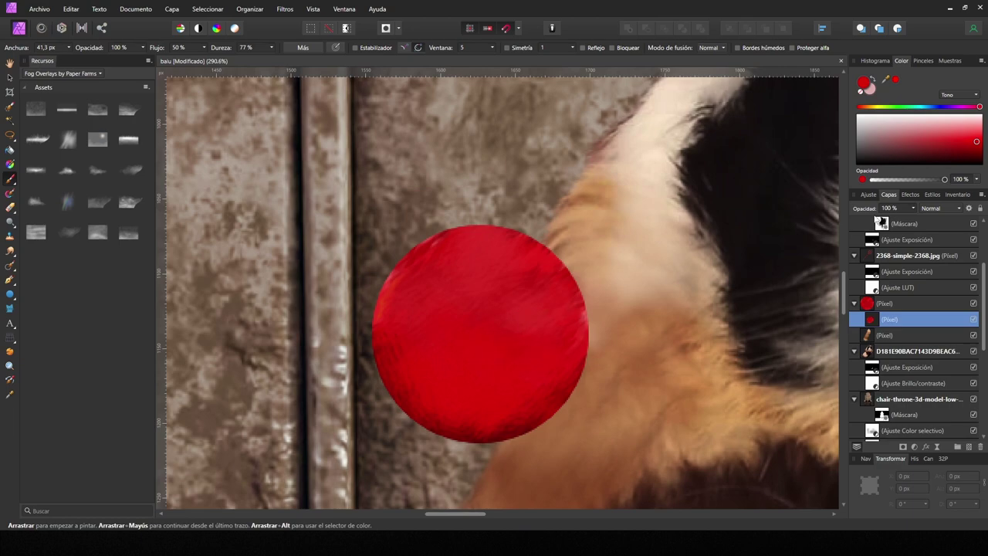
pyautogui.moveTo(533, 231)
pyautogui.mouseDown()
pyautogui.moveTo(441, 254)
pyautogui.moveTo(493, 343)
pyautogui.mouseUp()
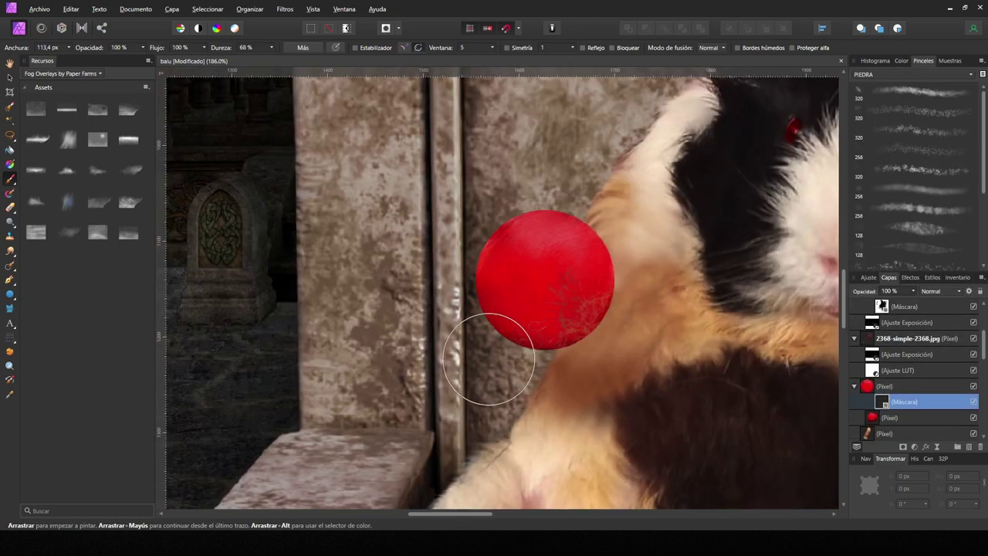
pyautogui.moveTo(533, 237); pyautogui.dragTo(589, 245)
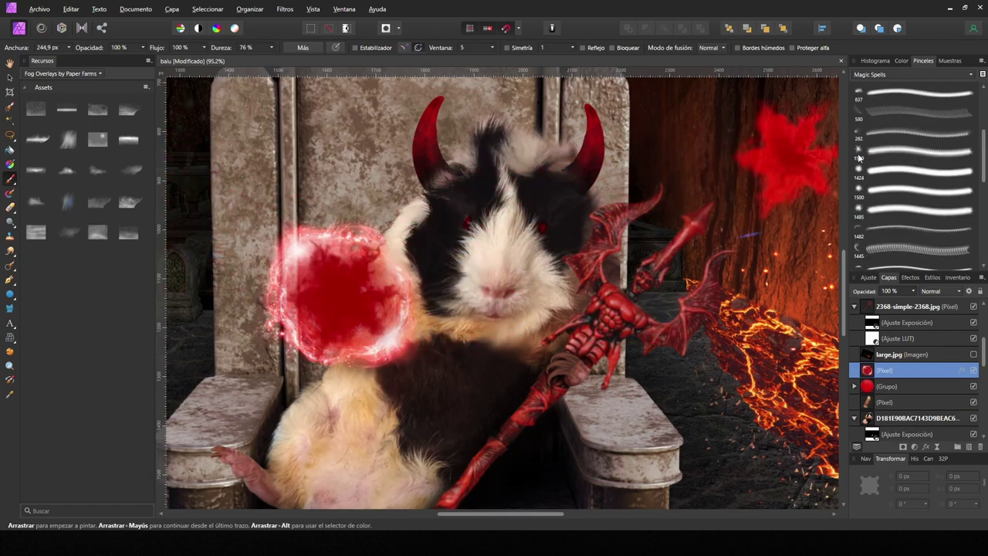
# - Paint red sparkles around the guinea pig's right eye, left eye and forehead
pyautogui.click(900, 62)
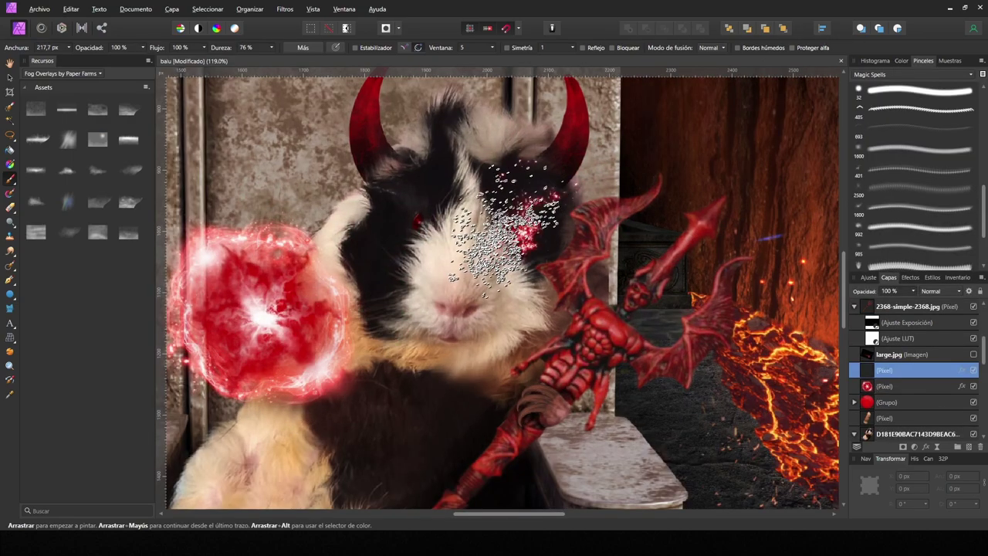
pyautogui.moveTo(505, 232); pyautogui.dragTo(484, 242)
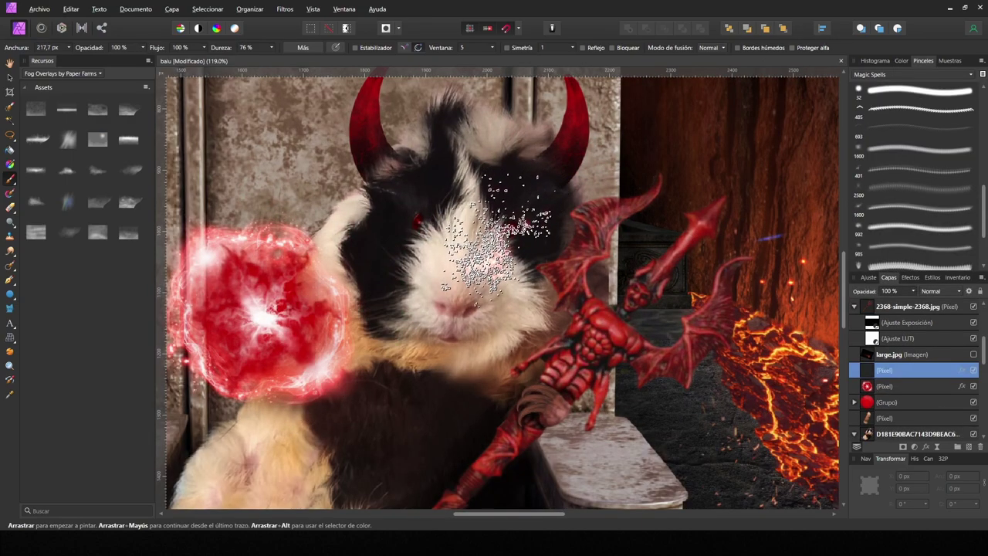
pyautogui.moveTo(409, 249); pyautogui.dragTo(430, 216)
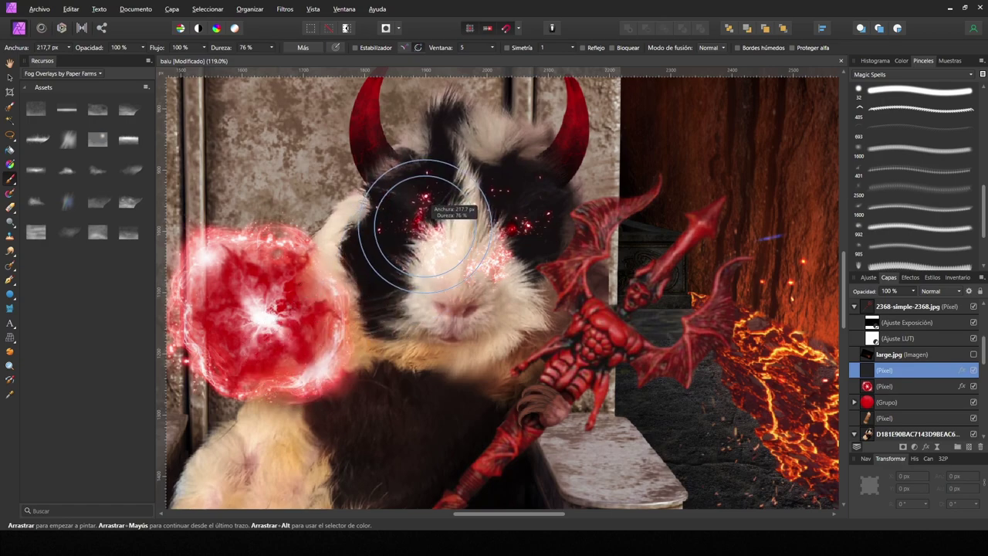
pyautogui.moveTo(430, 216); pyautogui.dragTo(427, 218)
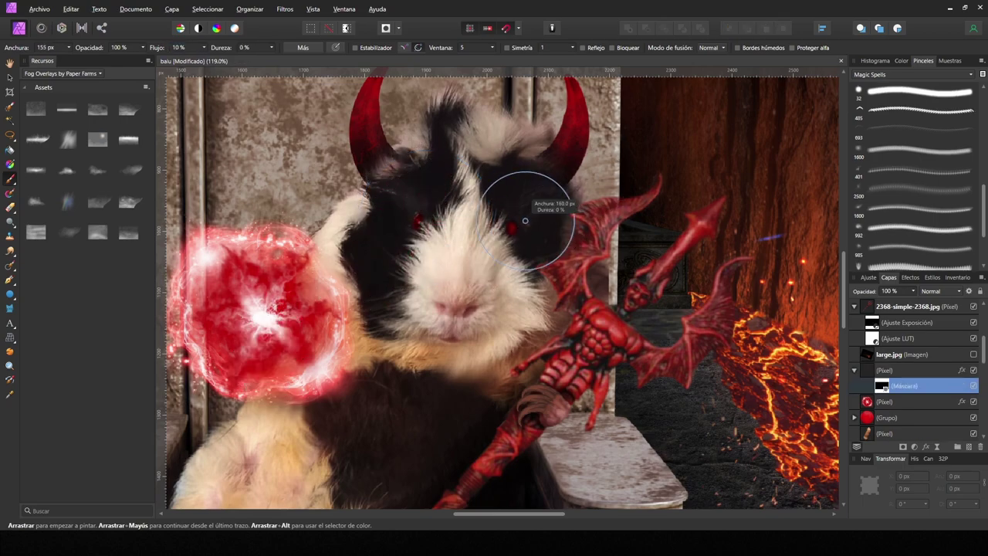
# - Brush a brighter red over the trident and wings through the Recolour adjustment
pyautogui.scroll(3, 525, 221)
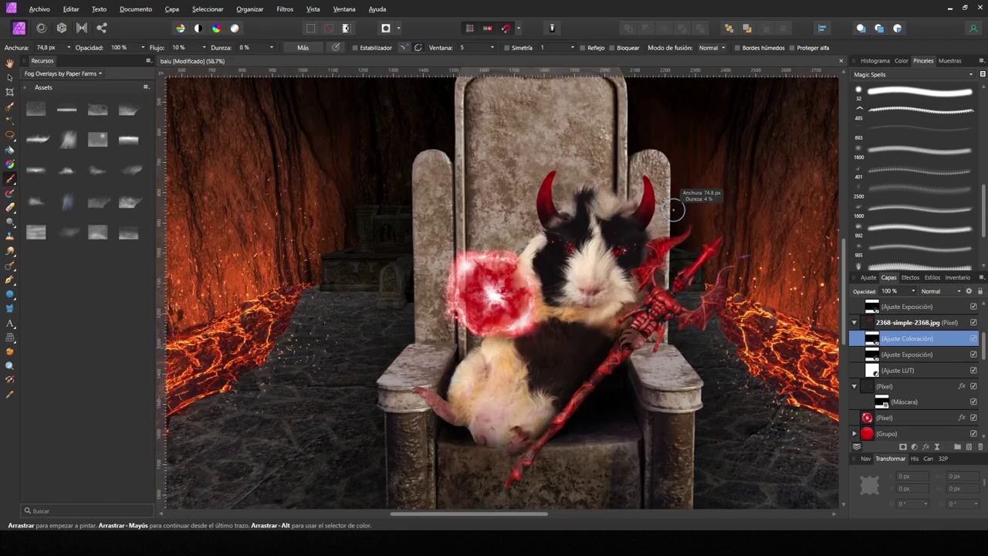
pyautogui.moveTo(651, 257); pyautogui.dragTo(609, 356)
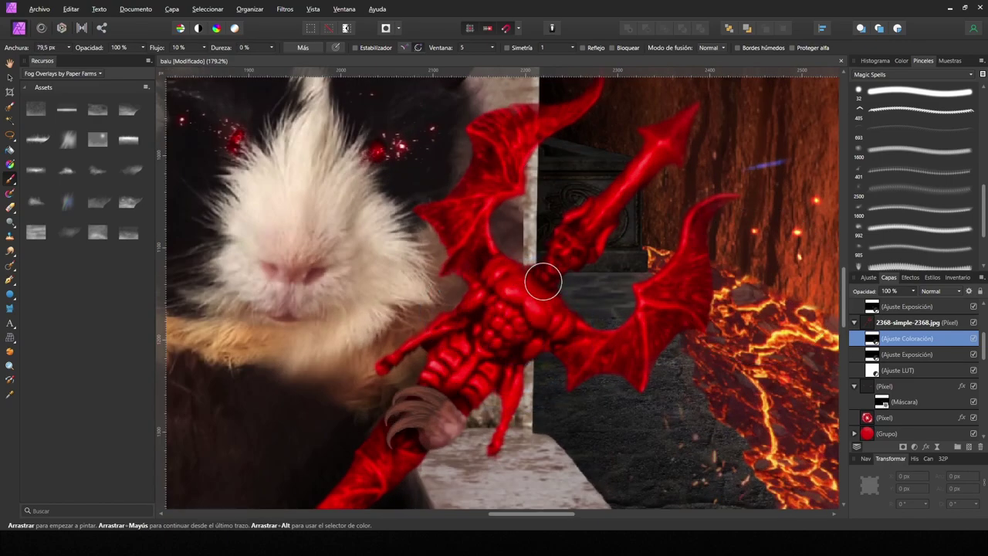
pyautogui.doubleClick(869, 345)
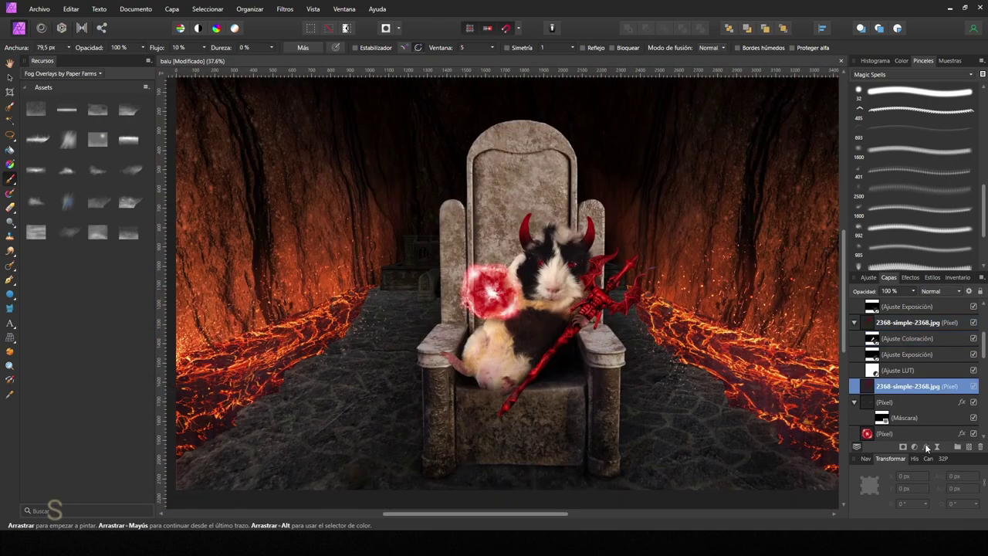
# - Add a Gaussian Blur live filter with a 25.2 px radius and remove the empty pixel layer
pyautogui.click(925, 446)
pyautogui.click(918, 48)
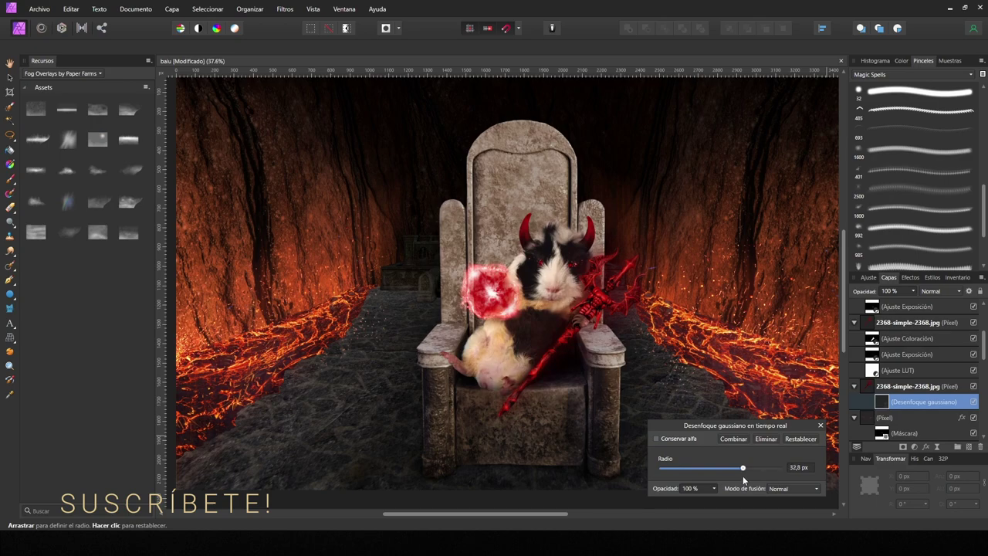
pyautogui.moveTo(743, 478); pyautogui.dragTo(730, 473)
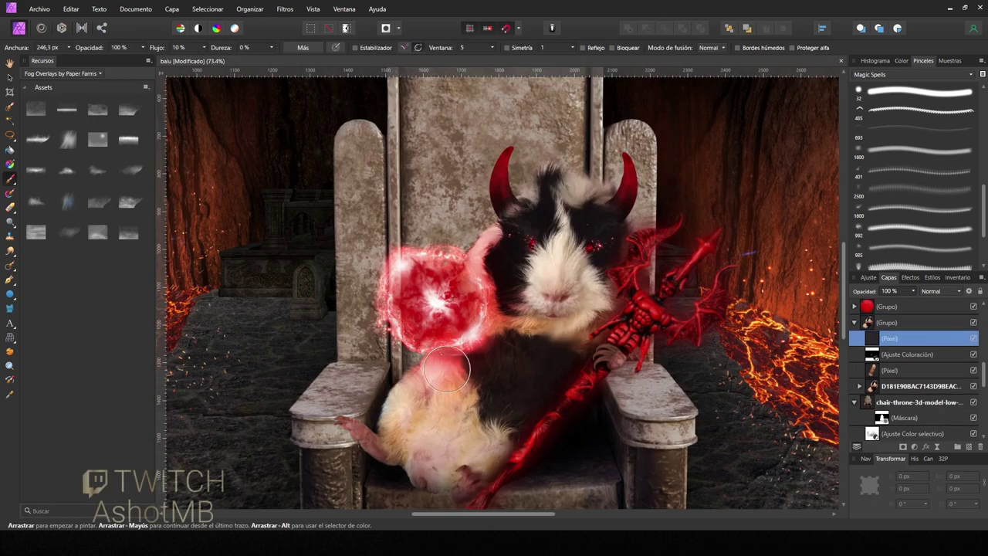
pyautogui.hotkey('ctrl', 'z')
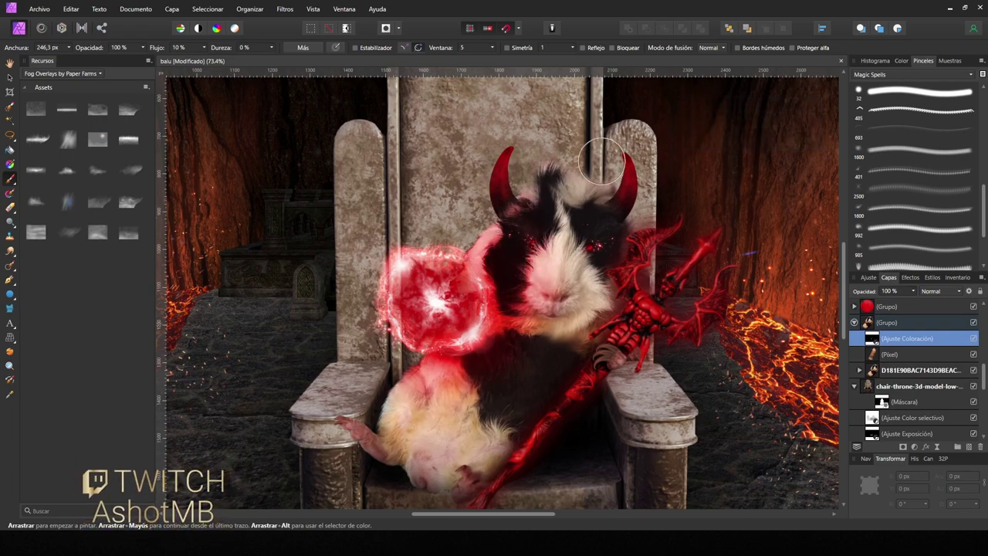
# - Paint the Recolour mask to spread a red glow over the belly fur and trident
pyautogui.press(']')
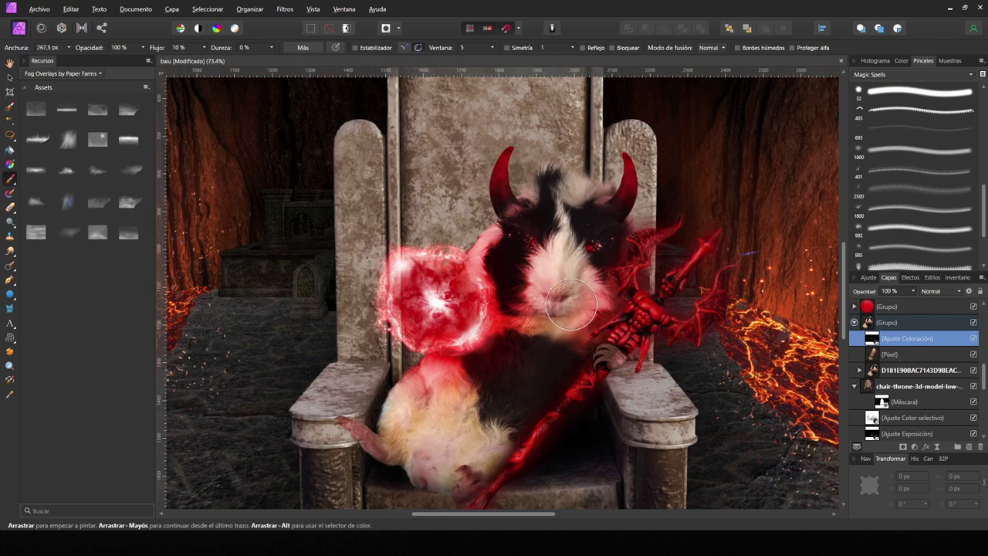
pyautogui.scroll(-3, 571, 305)
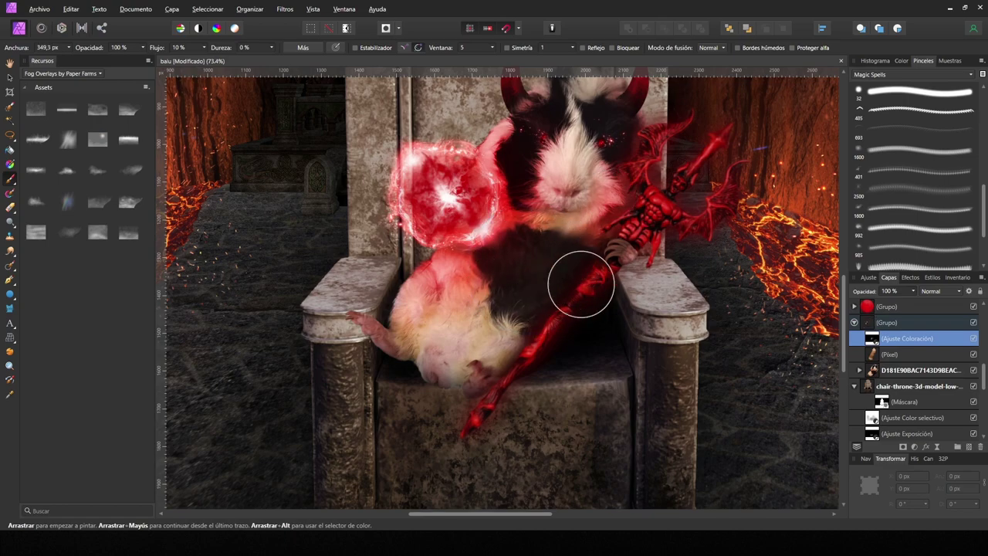
pyautogui.scroll(2, 634, 263)
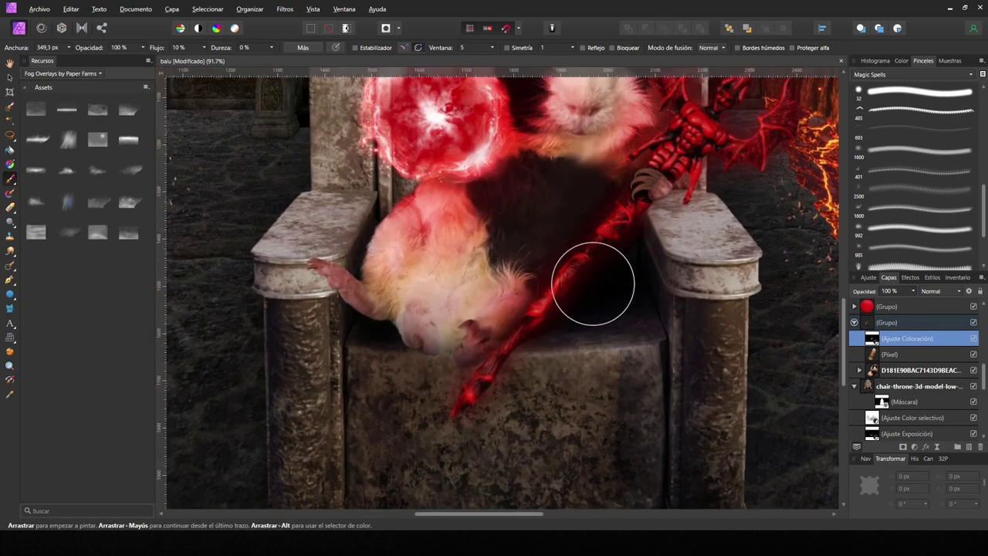
pyautogui.press('[')
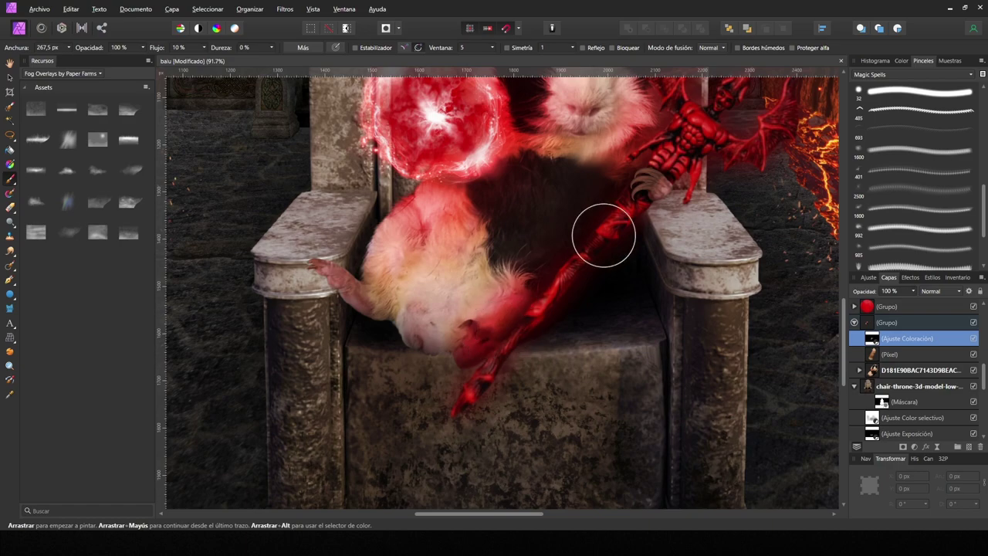
pyautogui.scroll(-3, 668, 193)
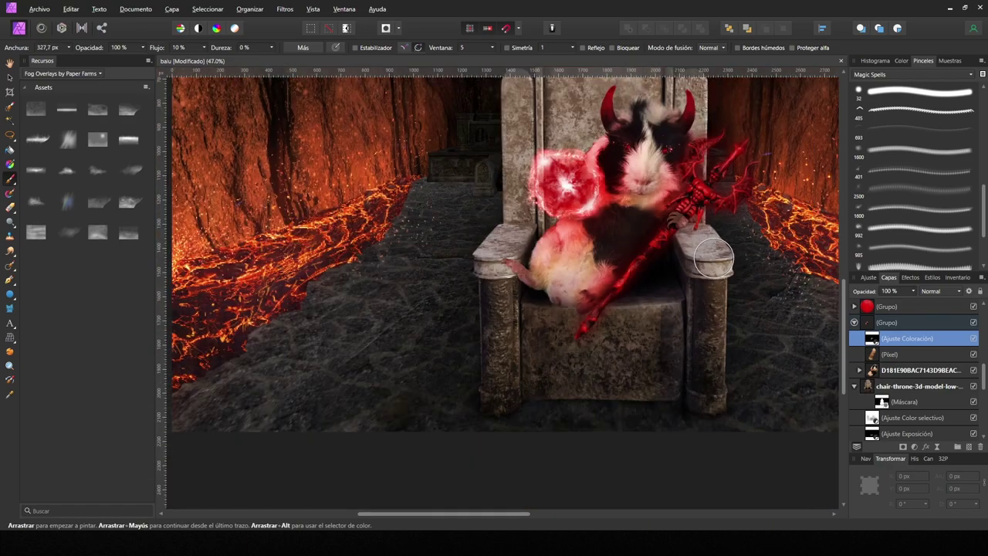
# - Type BALU on the throne's backrest and set it in the Acquaintance font
pyautogui.scroll(2, 640, 239)
pyautogui.press('t')
pyautogui.moveTo(411, 80); pyautogui.dragTo(410, 161)
pyautogui.scroll(2, 668, 307)
pyautogui.write('B')
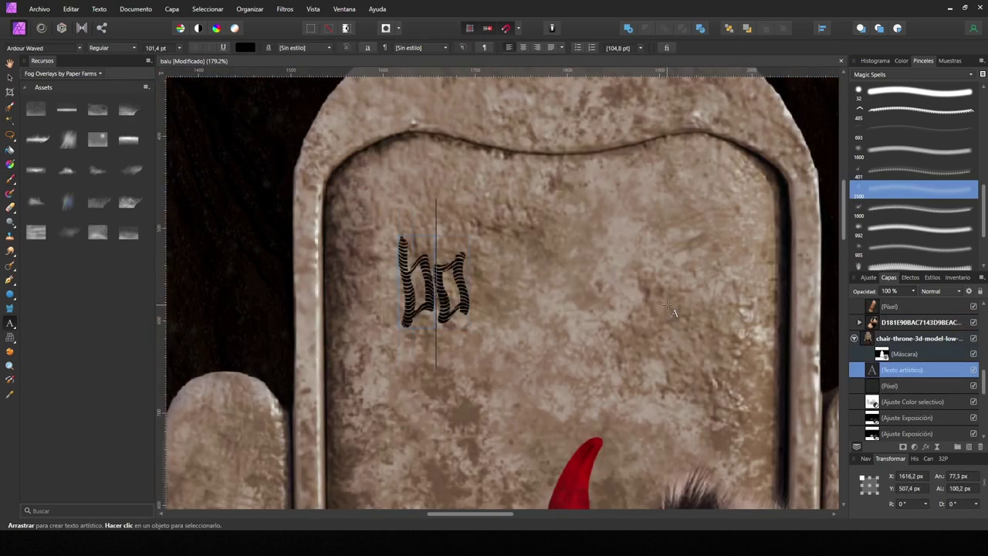
pyautogui.write('ALU')
pyautogui.hotkey('ctrl', 'a')
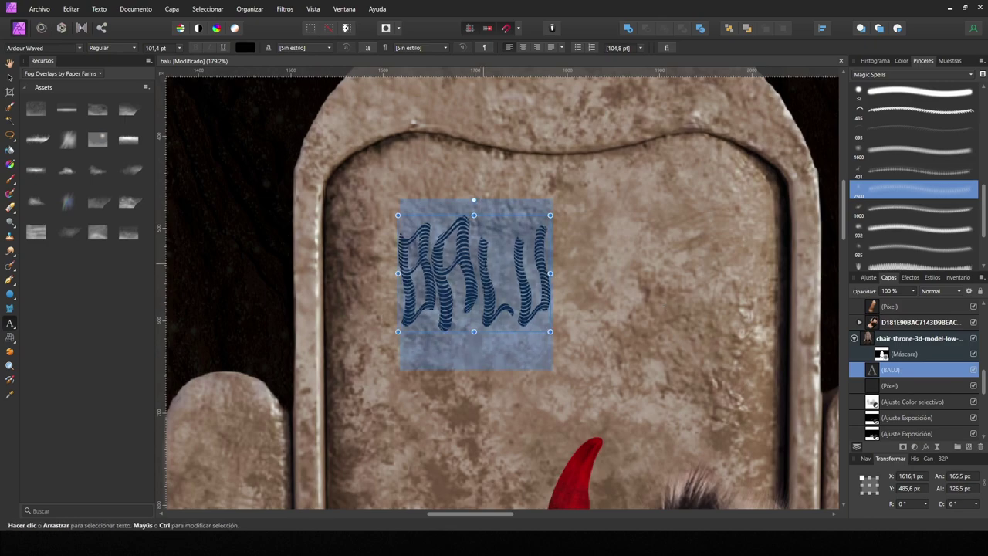
pyautogui.click(42, 48)
pyautogui.click(184, 72)
pyautogui.scroll(-3, 541, 293)
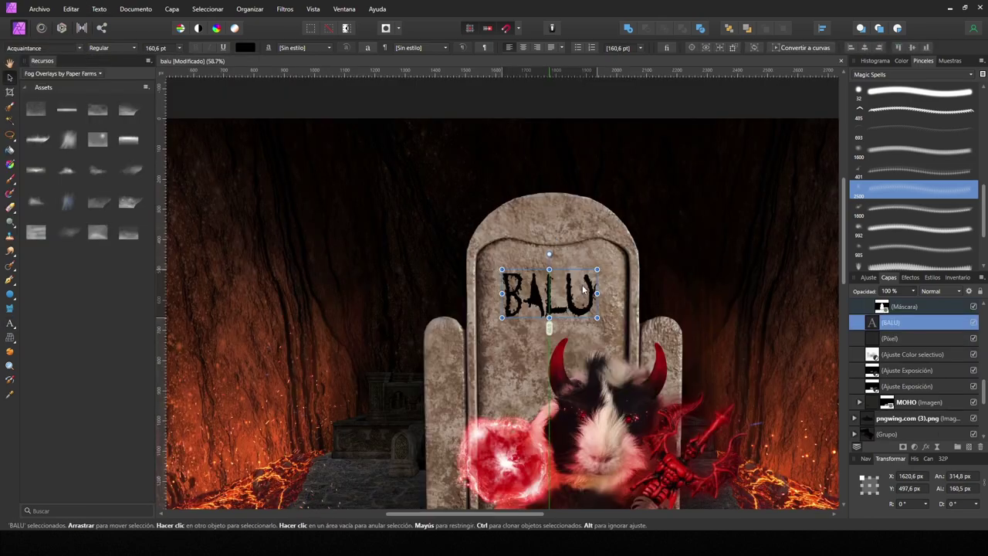
pyautogui.scroll(3, 612, 299)
pyautogui.press('Escape')
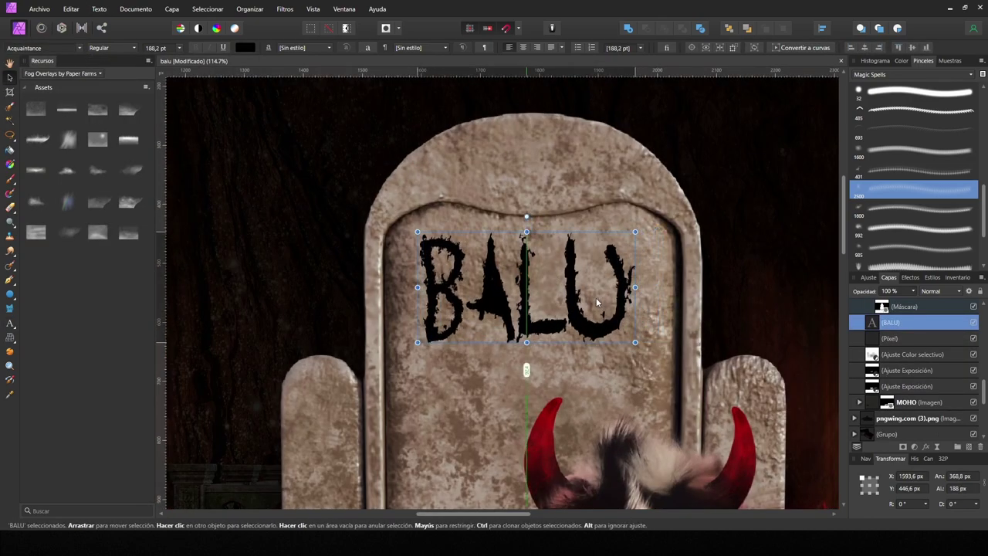
pyautogui.scroll(-3, 666, 299)
pyautogui.scroll(3, 633, 303)
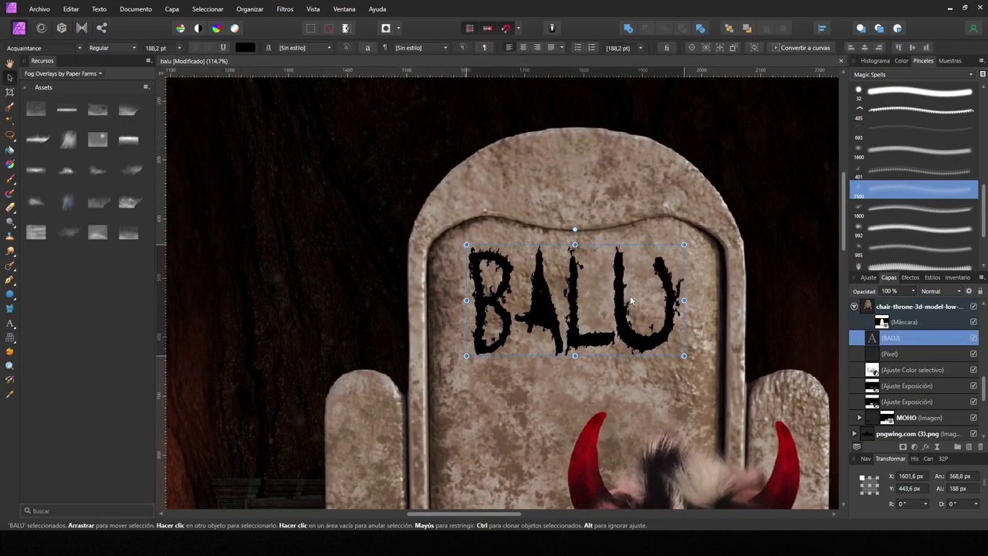
# - Rasterize BALU and paste a lava texture clipped inside the letters
pyautogui.hotkey('ctrl', 'shift', 'r')
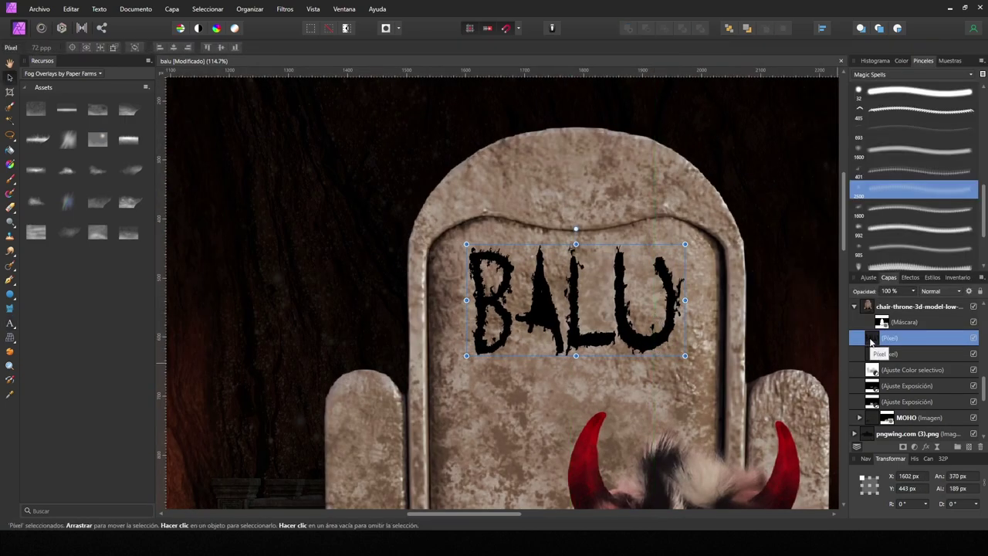
pyautogui.hotkey('ctrl', 'alt', 'v')
pyautogui.scroll(-3, 656, 324)
pyautogui.scroll(3, 652, 318)
pyautogui.scroll(-3, 652, 317)
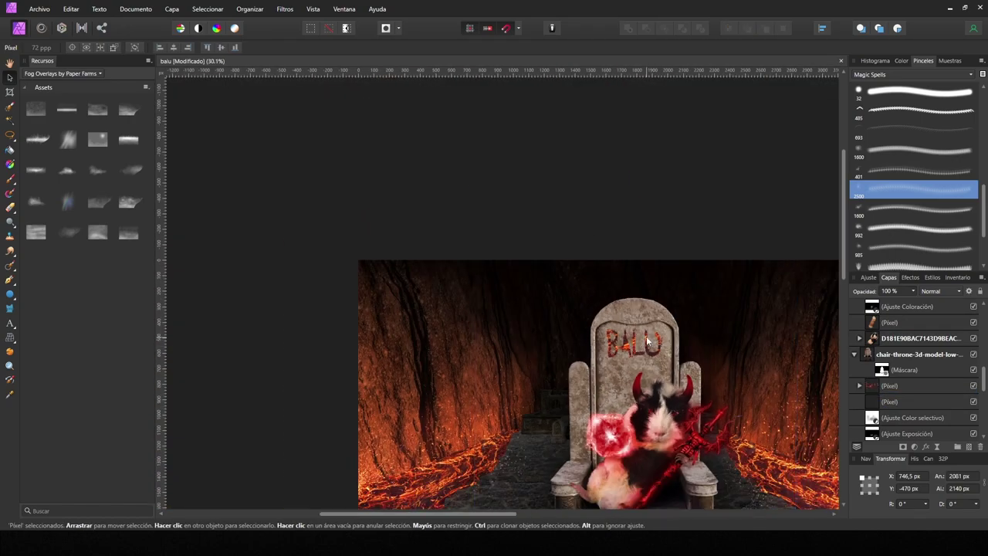
pyautogui.scroll(3, 652, 318)
pyautogui.click(887, 385)
pyautogui.scroll(-1, 902, 432)
# - Add a Recolor adjustment to BALU, making it red with Lightness around -46%
pyautogui.click(914, 446)
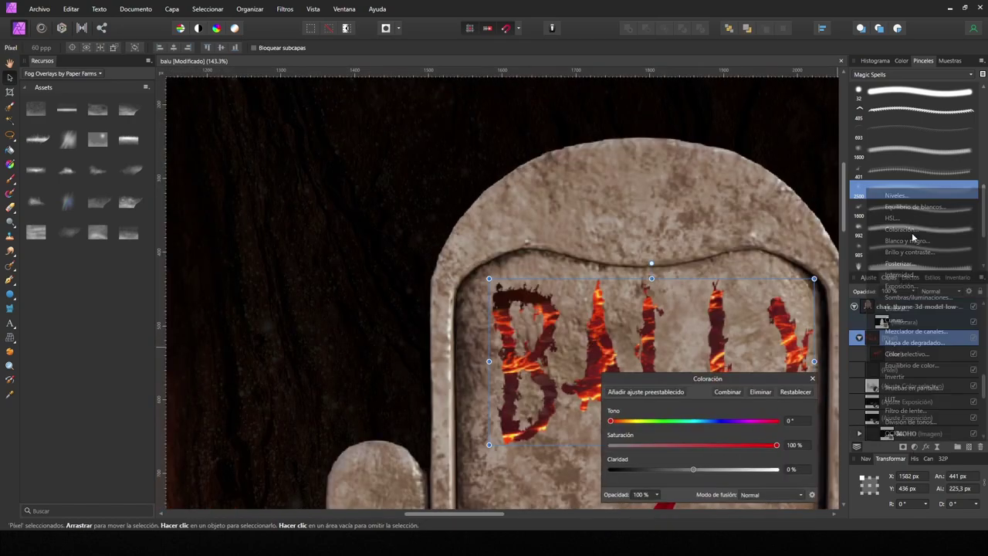
pyautogui.click(918, 325)
pyautogui.moveTo(910, 337); pyautogui.dragTo(880, 340)
pyautogui.moveTo(693, 470); pyautogui.dragTo(673, 470)
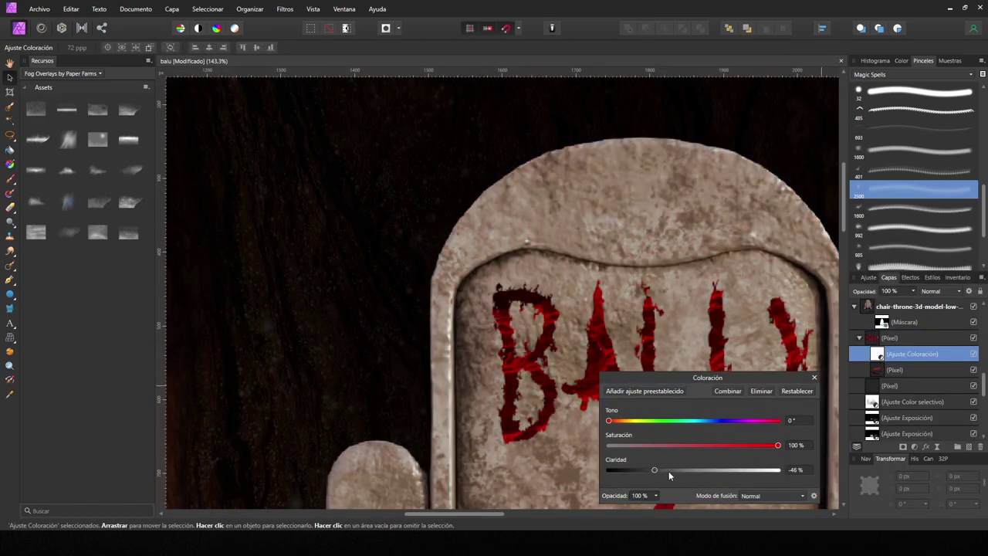
# - Paint red splatters around BALU and slightly darken the throne's left pillar
pyautogui.scroll(-3, 670, 473)
pyautogui.scroll(3, 670, 472)
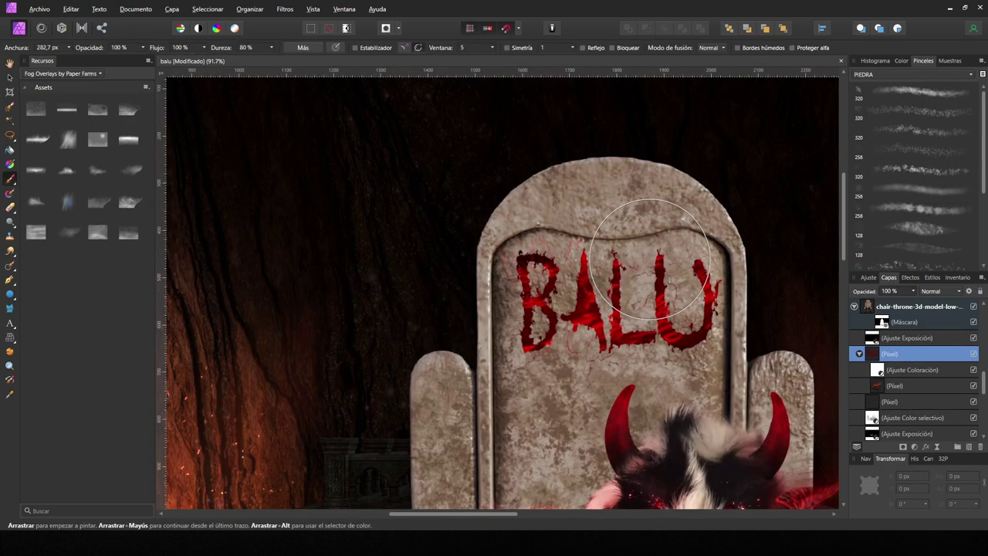
pyautogui.moveTo(650, 259); pyautogui.dragTo(728, 330)
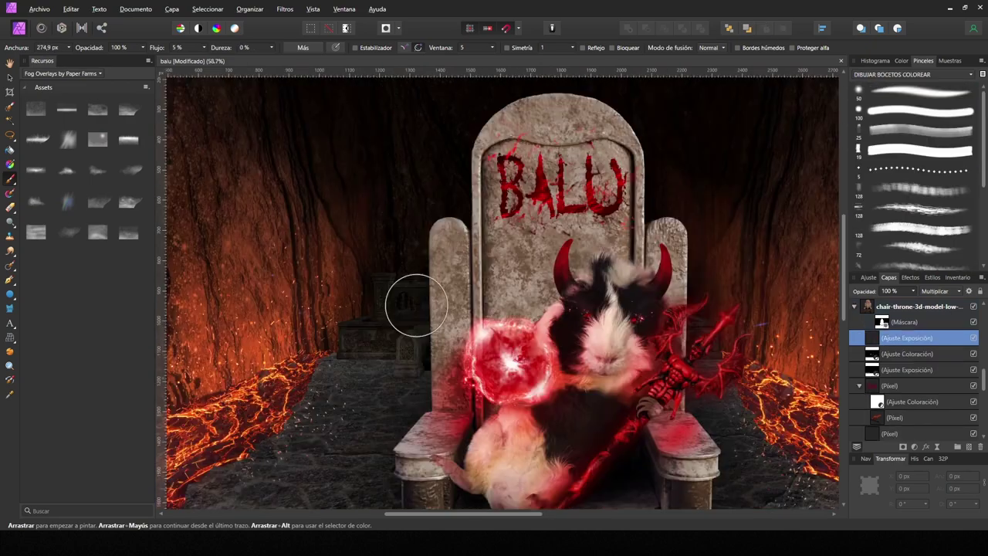
pyautogui.moveTo(417, 305)
pyautogui.mouseDown()
pyautogui.moveTo(455, 351)
pyautogui.moveTo(463, 441)
pyautogui.mouseUp()
# - Paint darkness over the throne's right armrest, the top of the backrest and BALU
pyautogui.scroll(-2, 697, 378)
pyautogui.moveTo(698, 378); pyautogui.dragTo(747, 402)
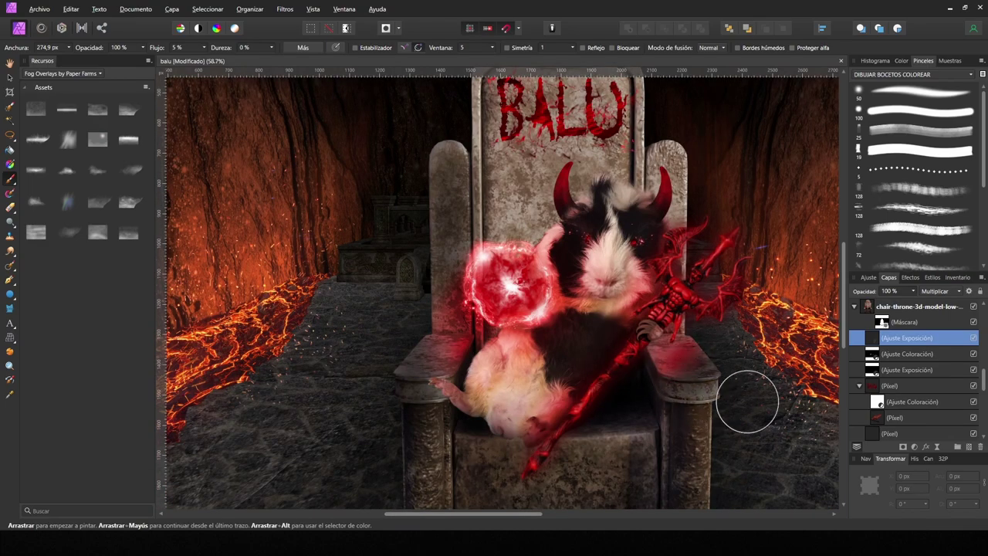
pyautogui.scroll(-2, 751, 381)
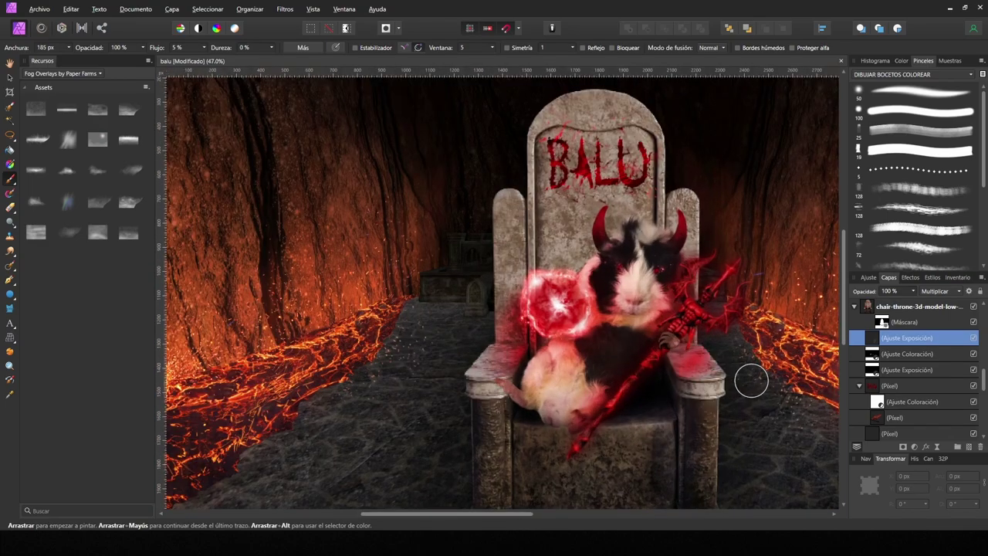
pyautogui.moveTo(637, 136); pyautogui.dragTo(606, 136)
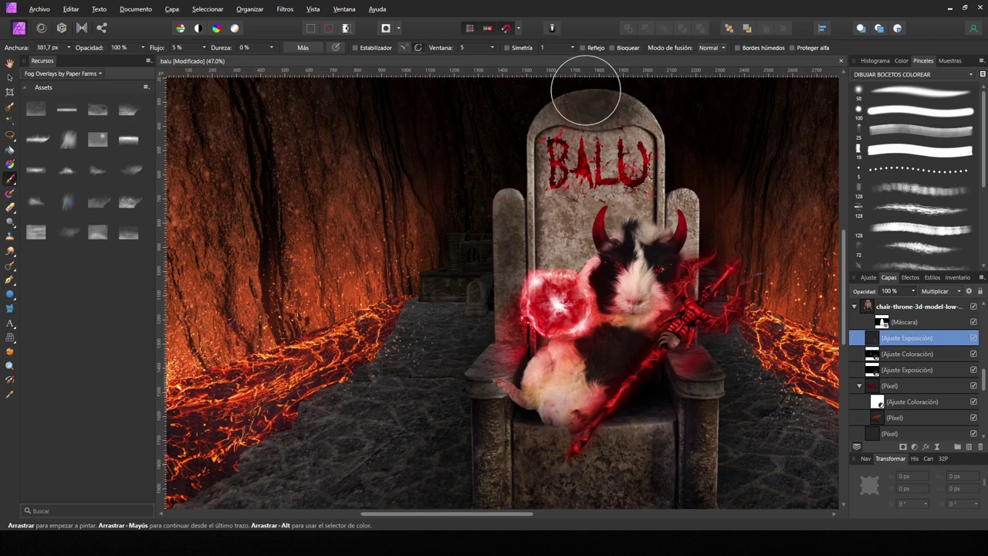
pyautogui.moveTo(585, 93)
pyautogui.mouseDown()
pyautogui.moveTo(650, 103)
pyautogui.moveTo(693, 244)
pyautogui.mouseUp()
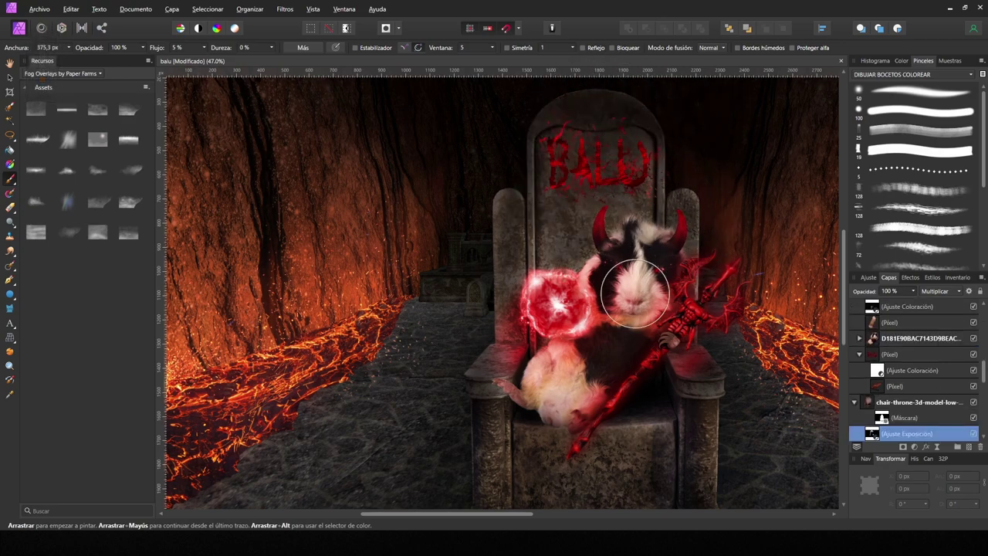
pyautogui.scroll(-2, 534, 221)
pyautogui.scroll(1, 646, 172)
pyautogui.scroll(-1, 650, 183)
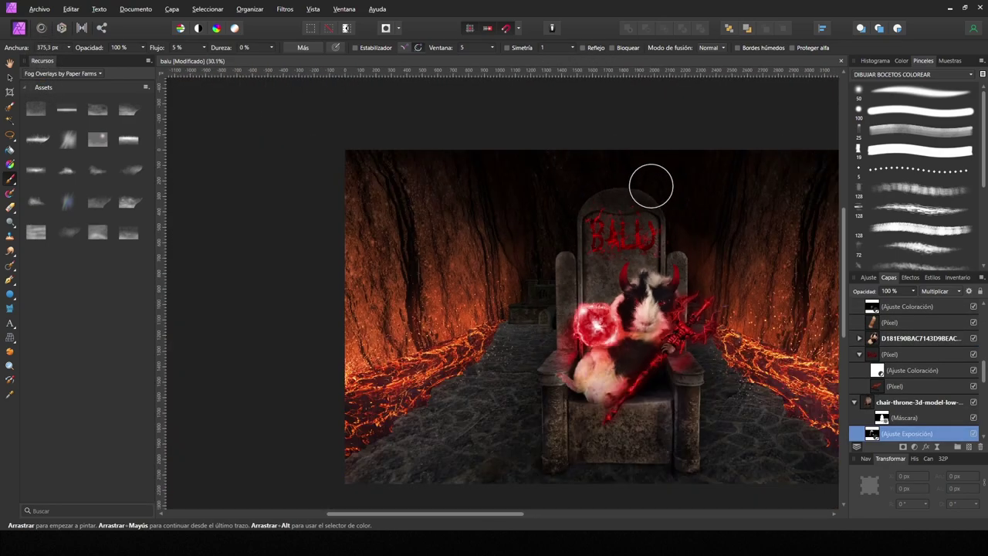
pyautogui.scroll(1, 667, 365)
pyautogui.moveTo(521, 400); pyautogui.dragTo(665, 381)
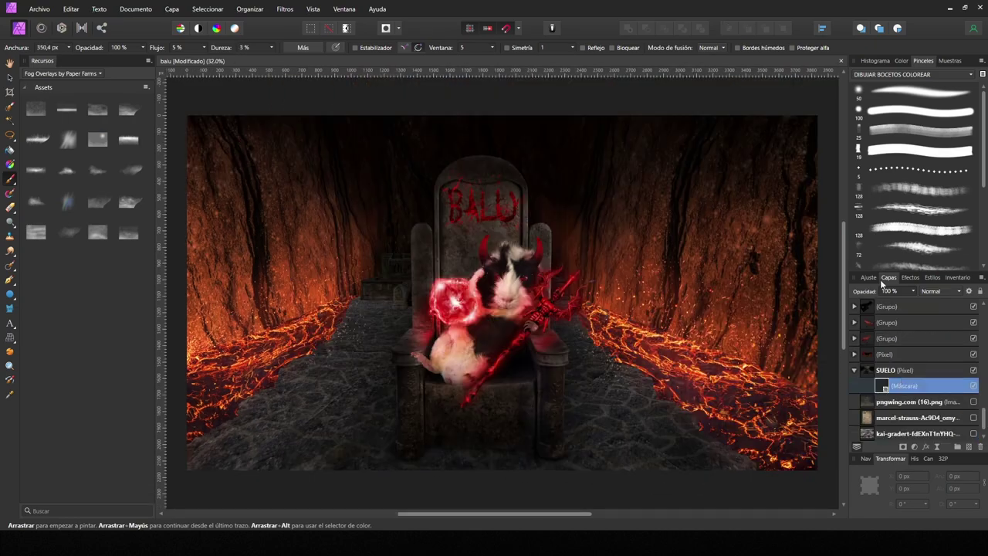
# - Add an Exposure adjustment at -3.877, invert its mask, and nest it inside SUELO
pyautogui.click(913, 446)
pyautogui.click(888, 288)
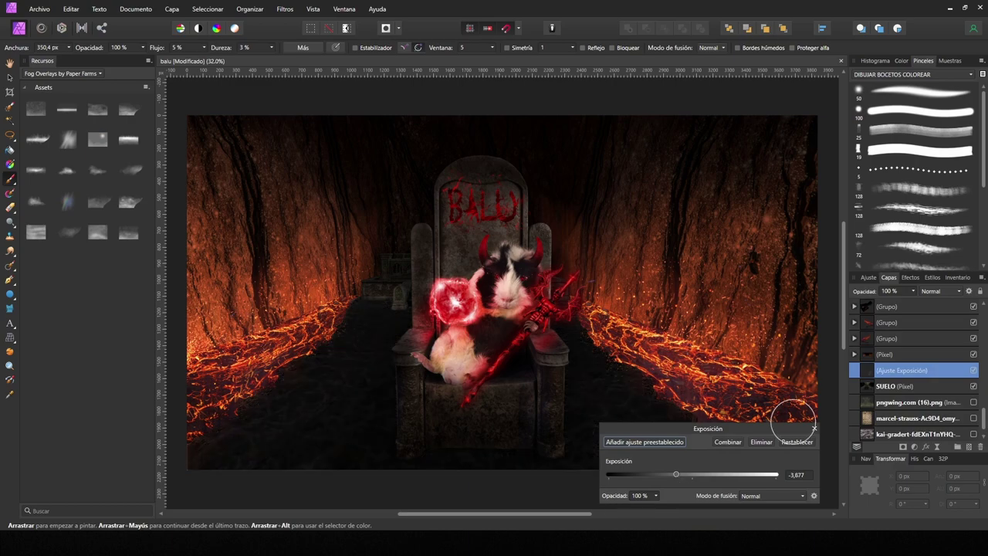
pyautogui.hotkey('ctrl', 'i')
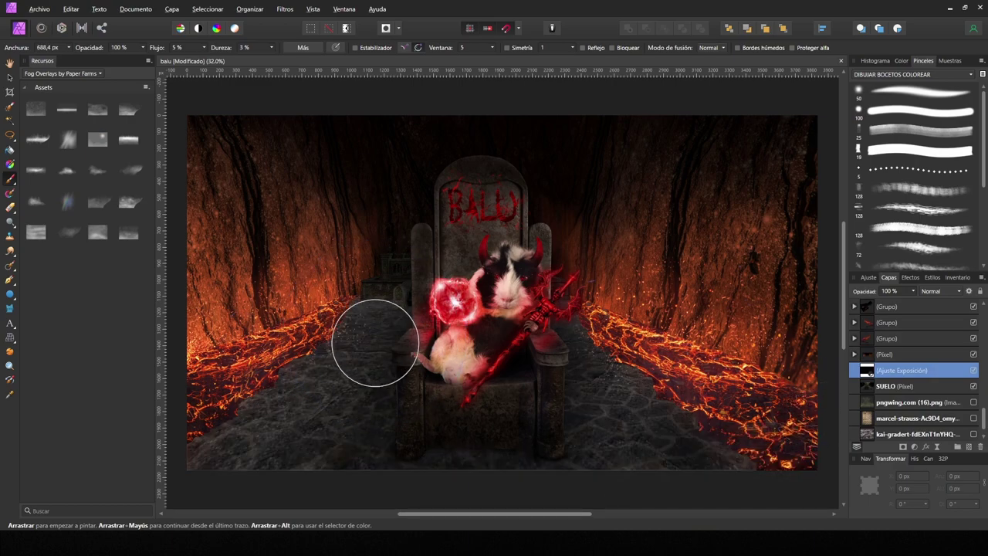
pyautogui.moveTo(872, 373); pyautogui.dragTo(870, 385)
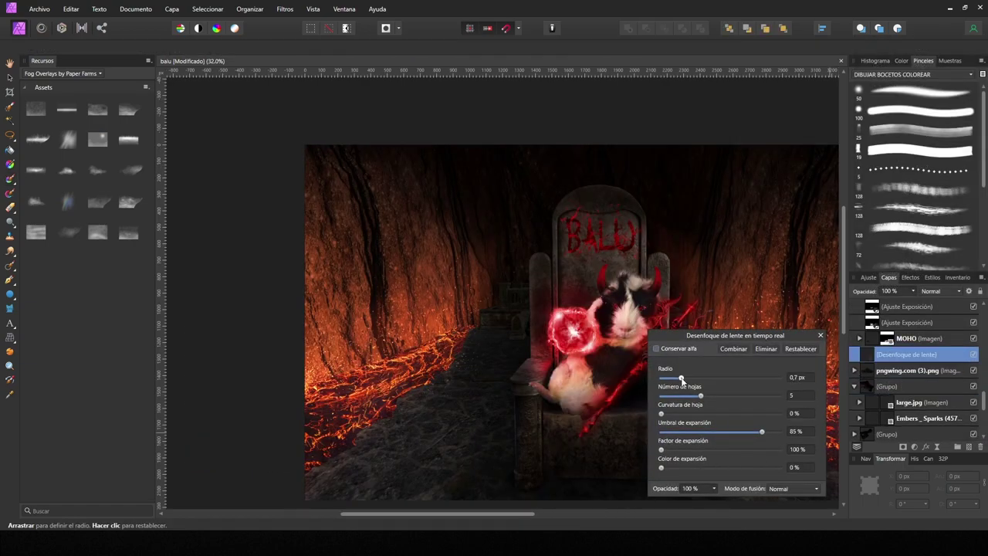
# - Give the Lens Blur a 14.9 px radius with Preserve Alpha ticked
pyautogui.scroll(-2, 719, 381)
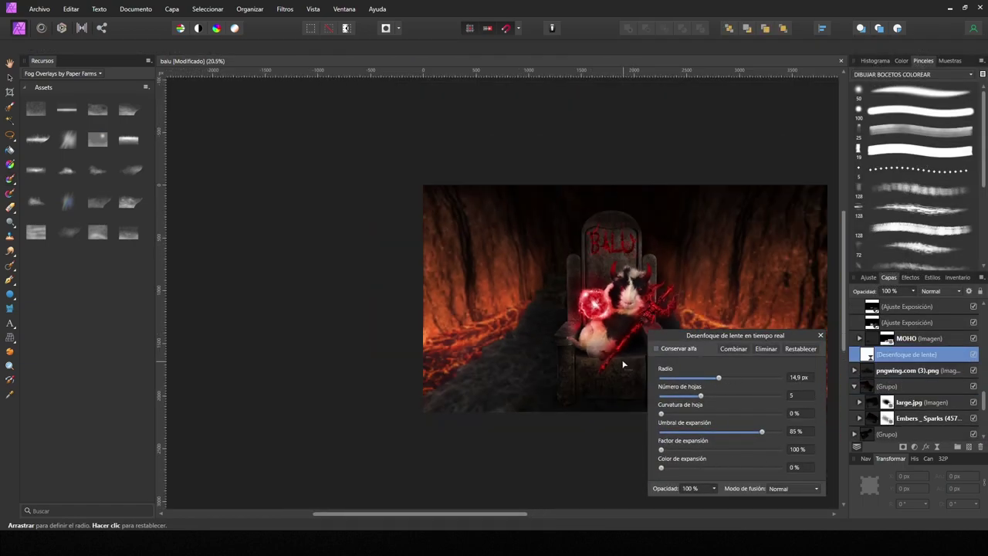
pyautogui.scroll(8, 388, 413)
pyautogui.scroll(-3, 388, 412)
pyautogui.click(656, 348)
pyautogui.scroll(-2, 425, 348)
pyautogui.scroll(-1, 469, 315)
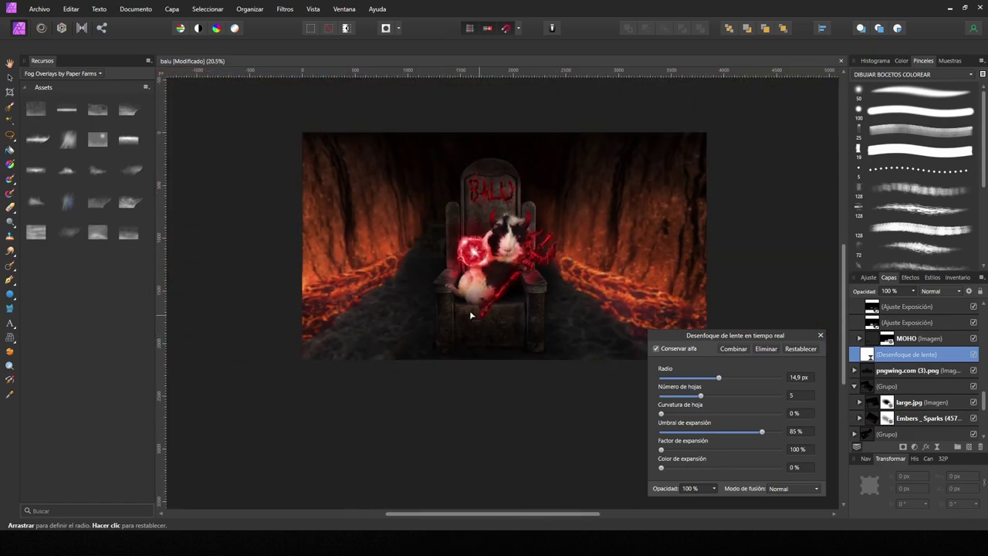
pyautogui.scroll(1, 464, 299)
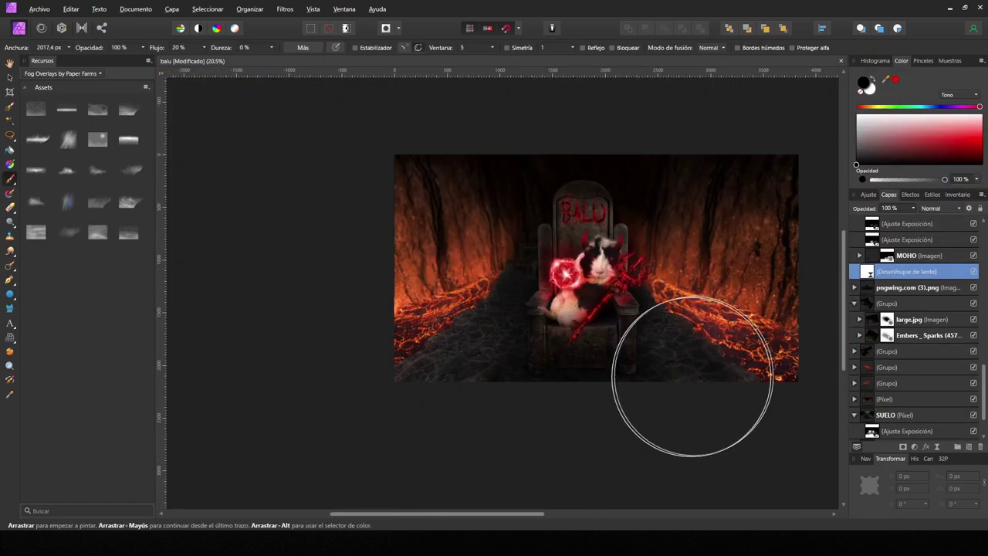
# - Swap to white and shrink the brush for the blur mask, then deselect all layers
pyautogui.press('x')
pyautogui.press('[')
pyautogui.press('[')
pyautogui.press('[')
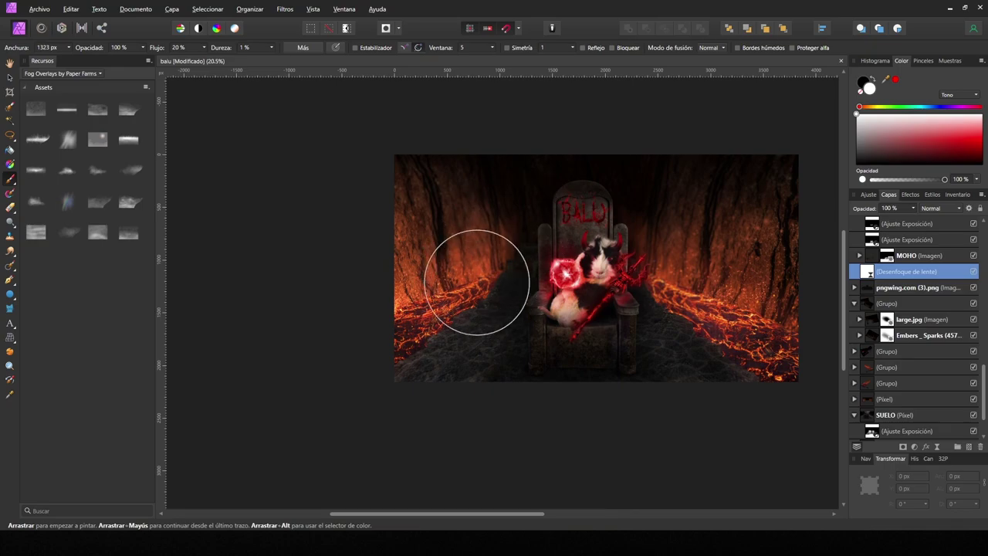
pyautogui.scroll(2, 772, 236)
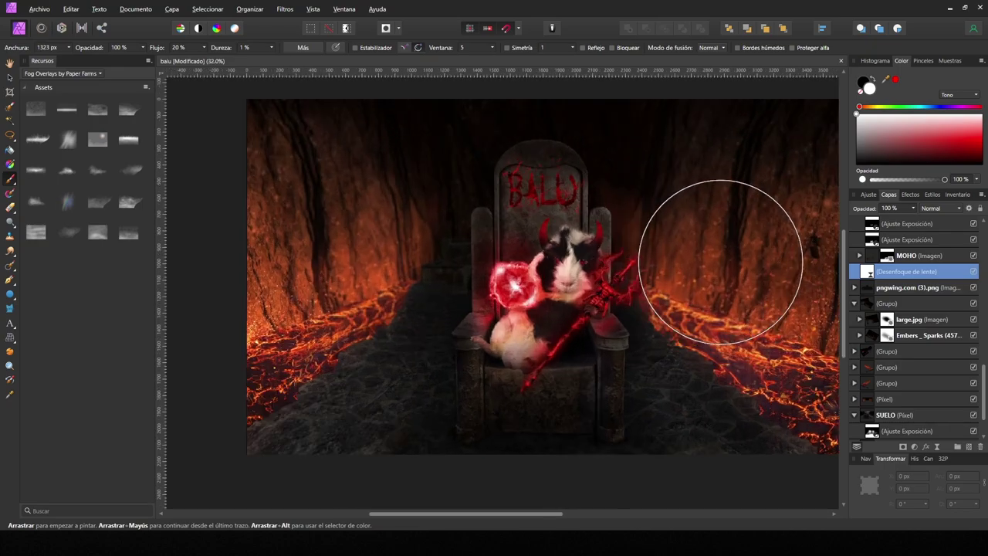
pyautogui.press('v')
pyautogui.click(516, 433)
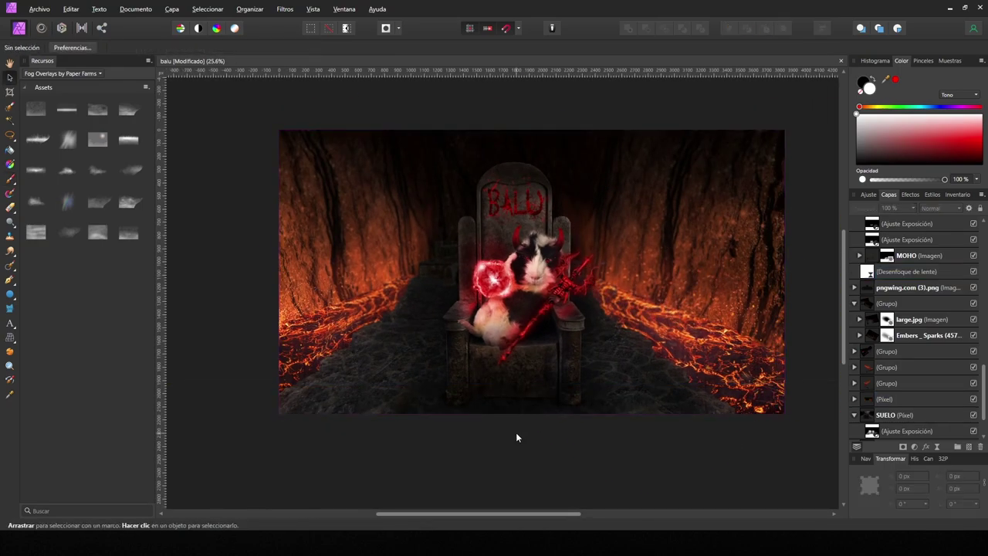
# - Add a 41.3 px, 90° Motion Blur live filter to the pngwing.com (2).png crack layer
pyautogui.click(466, 440)
pyautogui.scroll(3, 710, 409)
pyautogui.click(847, 234)
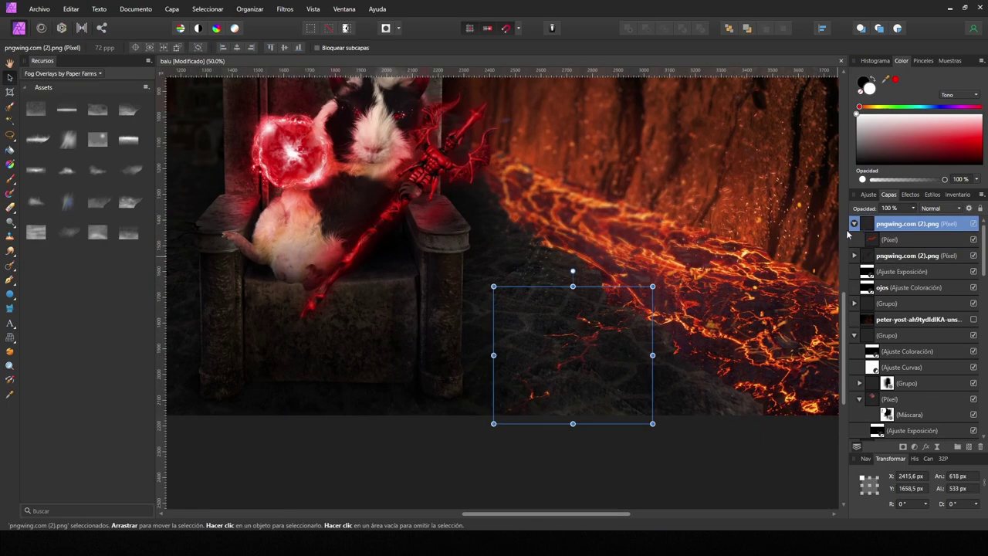
pyautogui.click(938, 208)
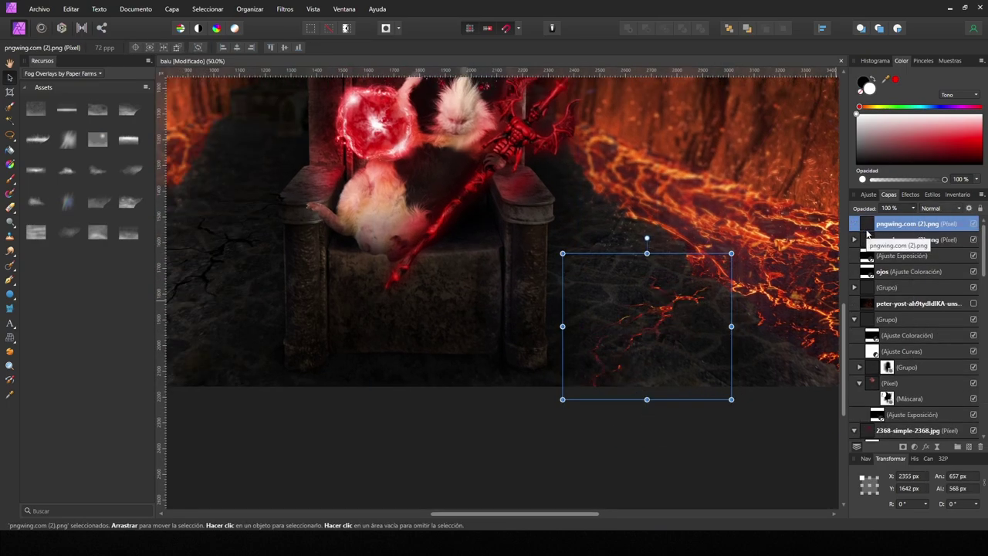
pyautogui.click(937, 446)
pyautogui.click(945, 60)
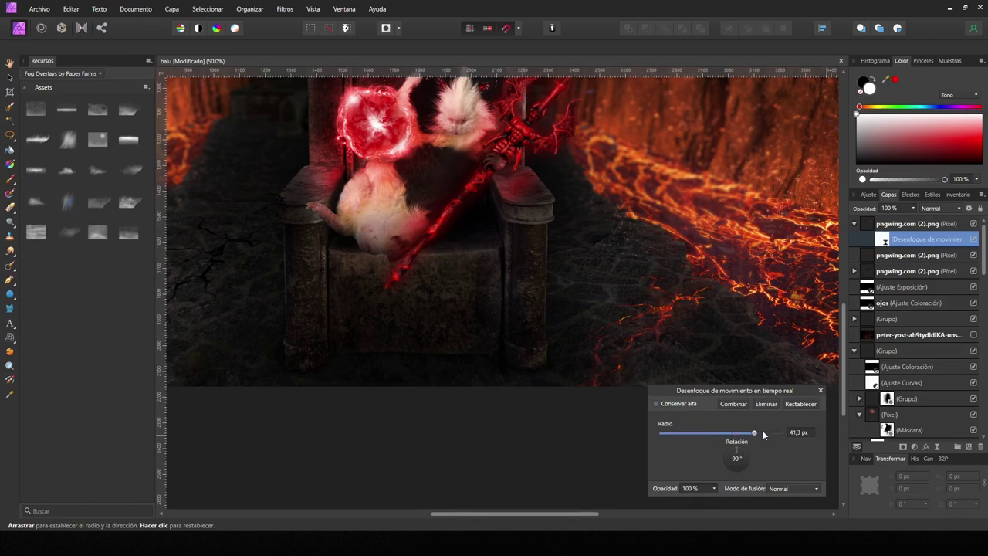
pyautogui.click(697, 302)
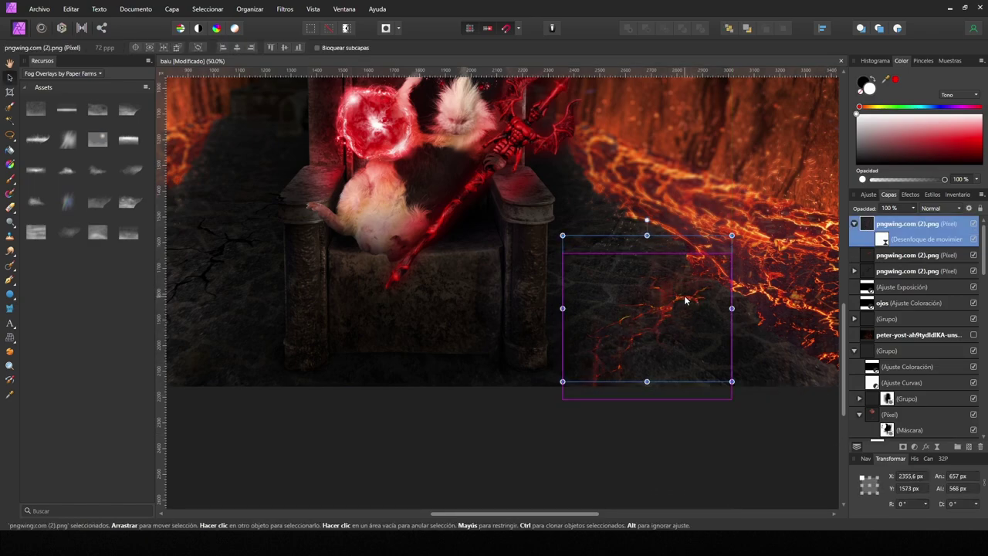
# - Shift the large pixel layer right and down, then select the smaller pngwing layer
pyautogui.scroll(-2, 517, 267)
pyautogui.click(517, 266)
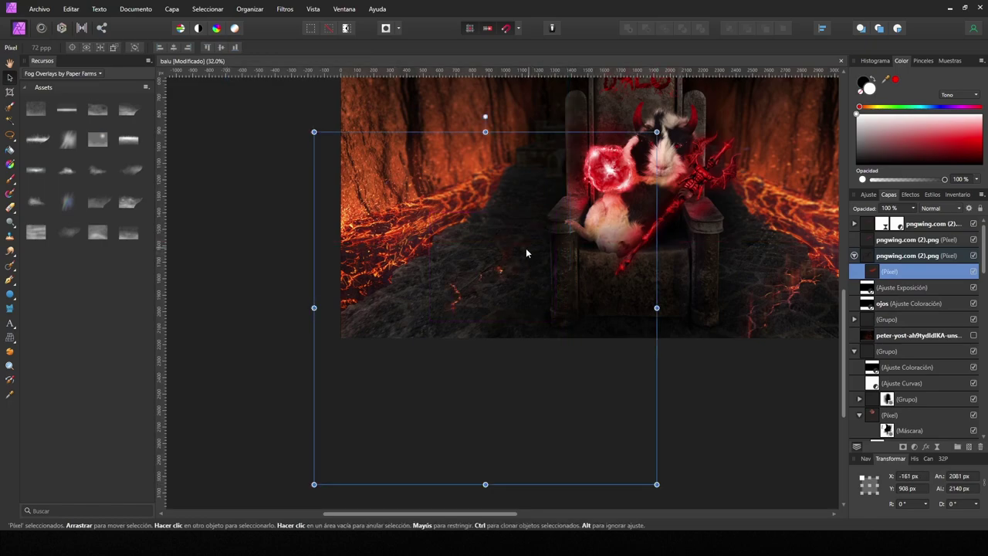
pyautogui.moveTo(517, 266); pyautogui.dragTo(517, 233)
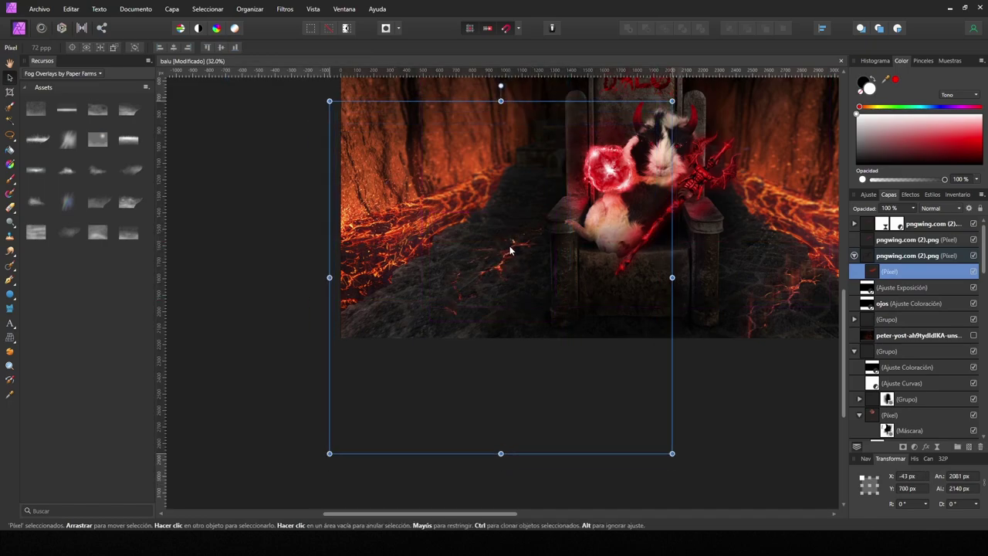
pyautogui.click(512, 251)
pyautogui.scroll(1, 512, 251)
pyautogui.click(972, 28)
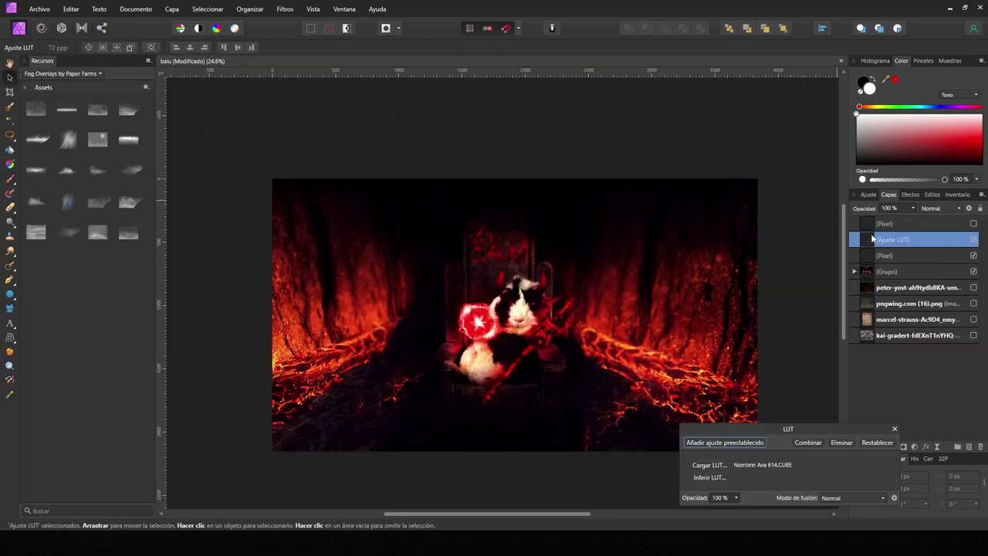
# - Move the LUT adjustment to the top and try the Azrael 93, Bourbon 64 and Byers 11 presets
pyautogui.moveTo(873, 239); pyautogui.dragTo(880, 220)
pyautogui.click(868, 194)
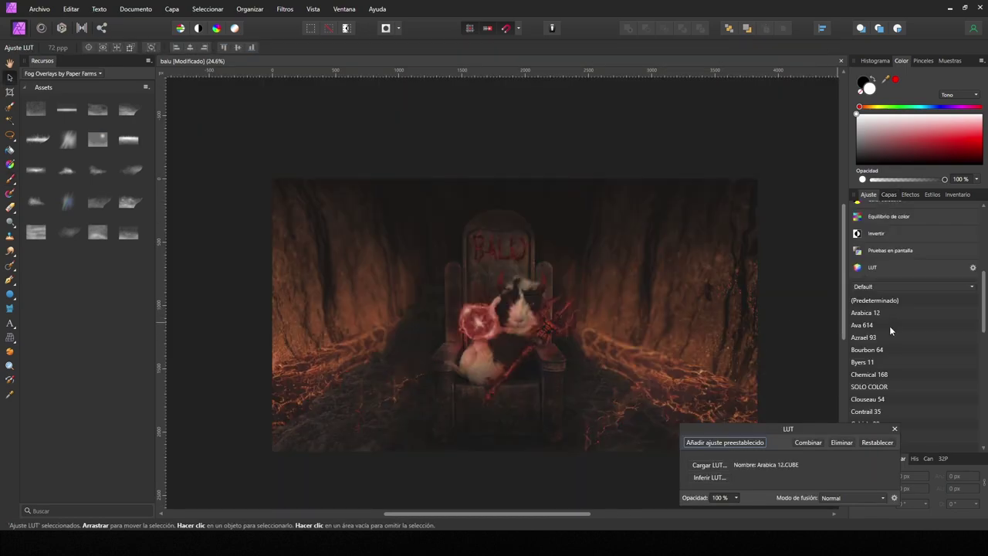
pyautogui.click(887, 336)
pyautogui.click(881, 348)
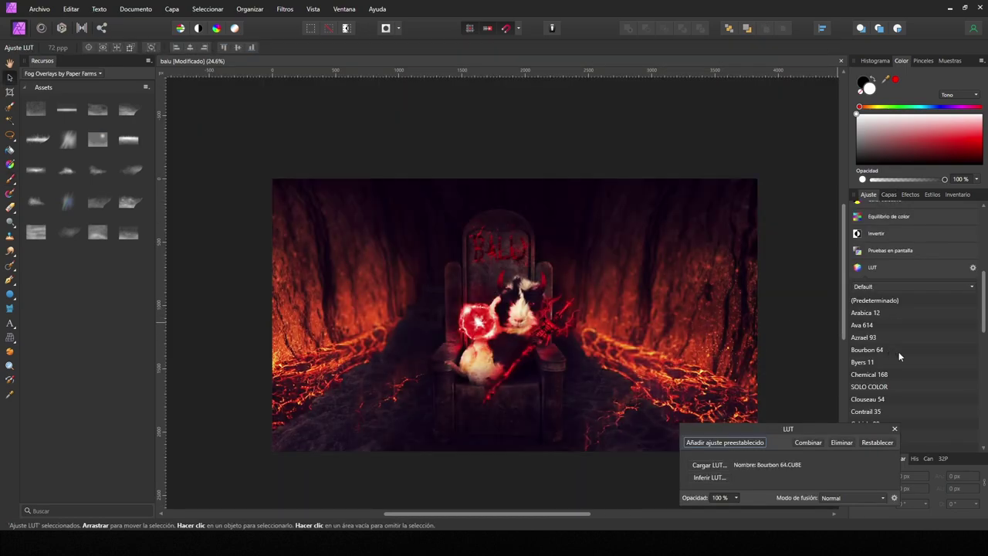
pyautogui.click(887, 358)
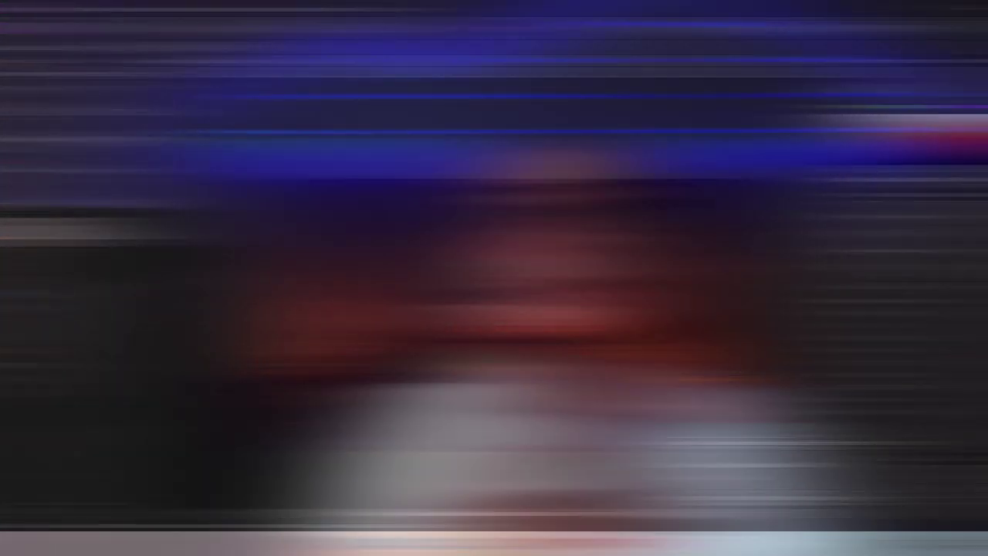